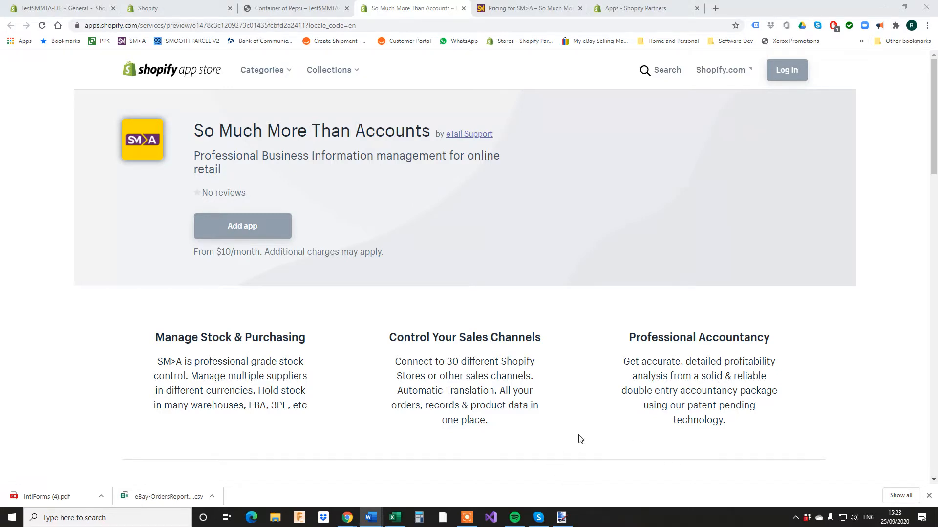
Scroll the So Much More Than Accounts listing down to its $10/month and $40/month pricing.
{"action": "scroll", "coordinate": [552, 451], "scroll_direction": "down", "scroll_amount": 10}
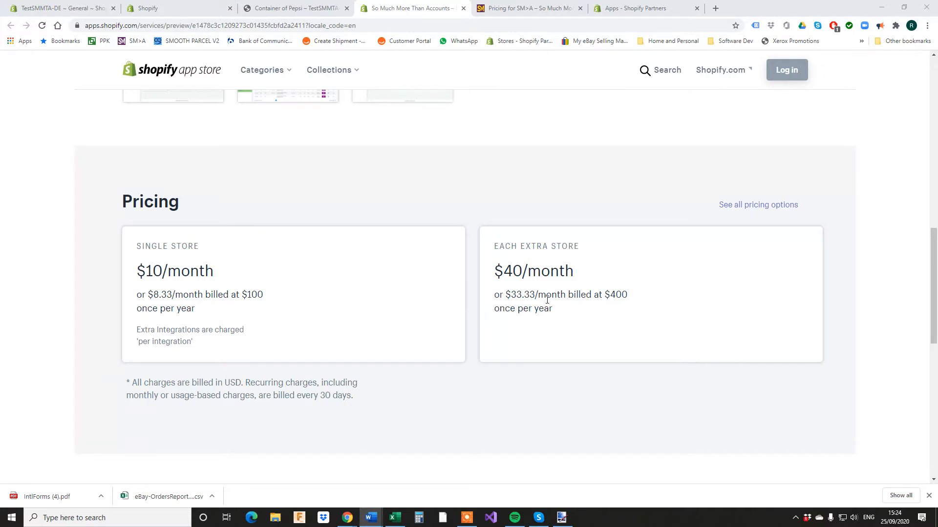
Compare the app store pricing with the SM>A website's plans, then go to TestSMMTA-USA General settings.
{"action": "scroll", "coordinate": [487, 348], "scroll_direction": "down", "scroll_amount": 4}
{"action": "scroll", "coordinate": [492, 343], "scroll_direction": "up", "scroll_amount": 3}
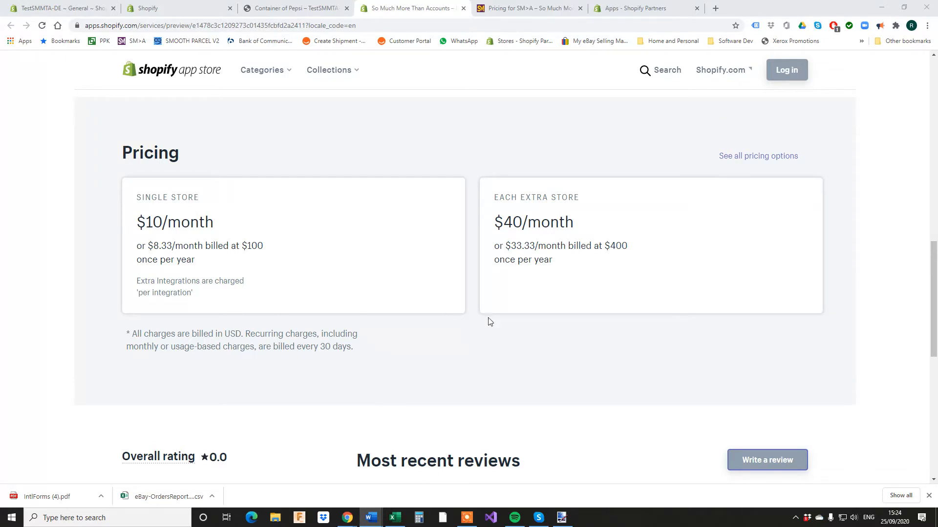
{"action": "scroll", "coordinate": [424, 362], "scroll_direction": "down", "scroll_amount": 6}
{"action": "scroll", "coordinate": [438, 327], "scroll_direction": "up", "scroll_amount": 6}
{"action": "scroll", "coordinate": [439, 336], "scroll_direction": "up", "scroll_amount": 1}
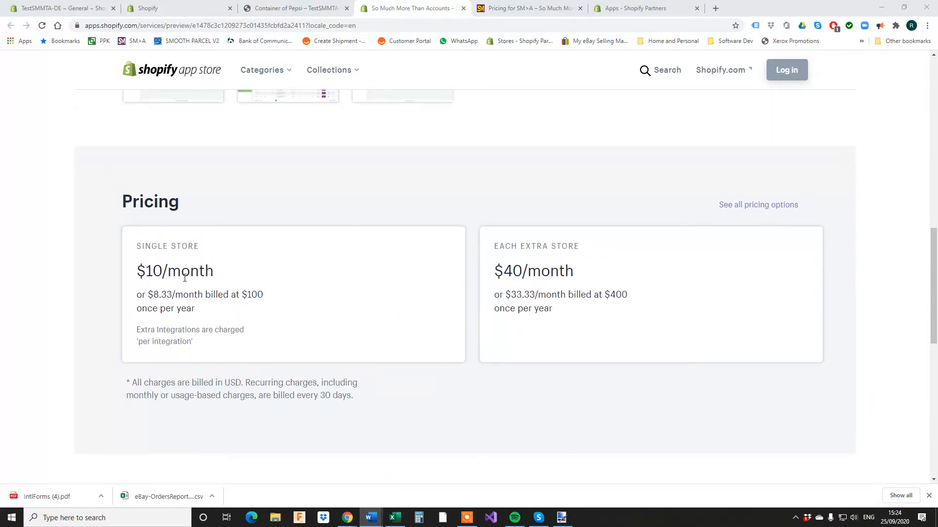
{"action": "left_click", "coordinate": [519, 9]}
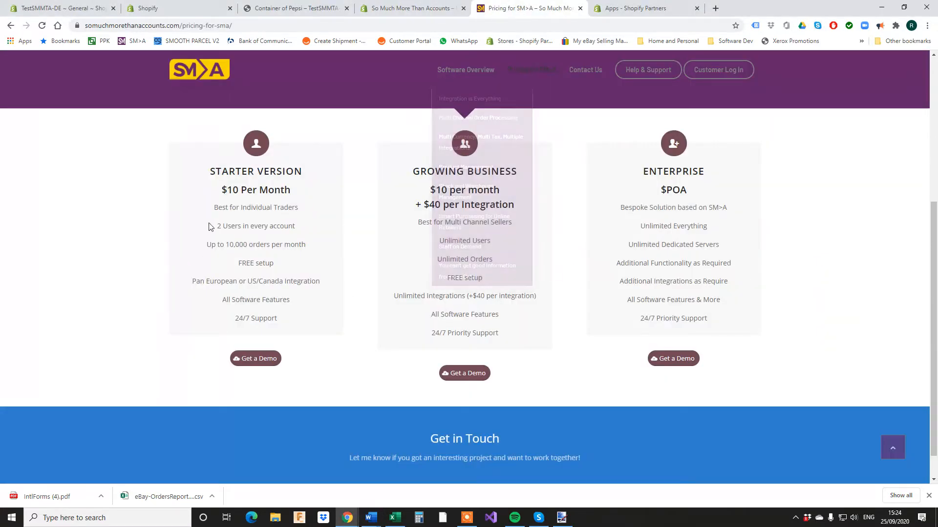
{"action": "left_click", "coordinate": [398, 9]}
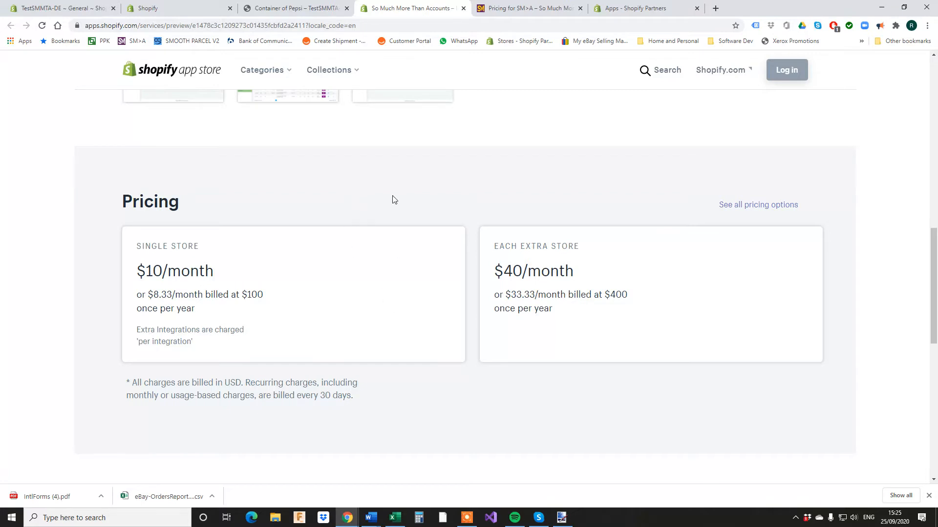
{"action": "left_click", "coordinate": [178, 14]}
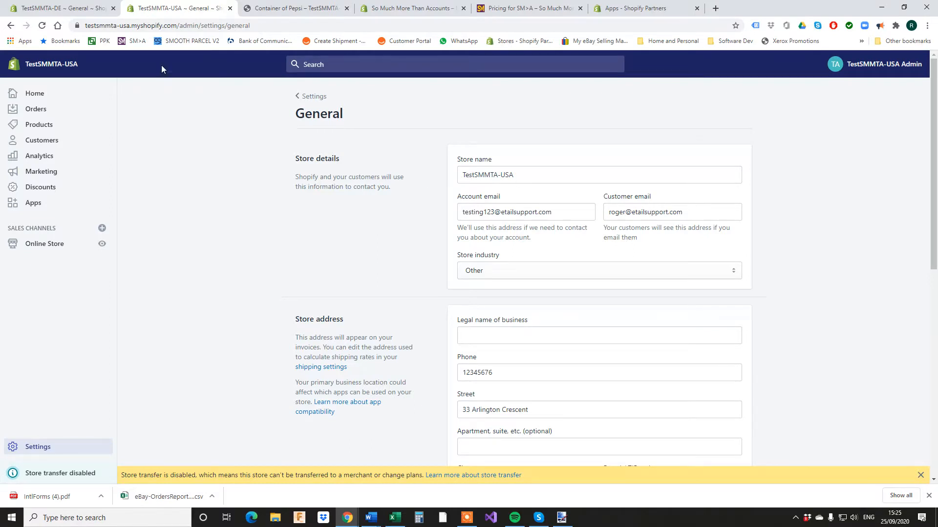
Compare the DE and USA stores' General settings down to the store currency.
{"action": "left_click", "coordinate": [63, 8]}
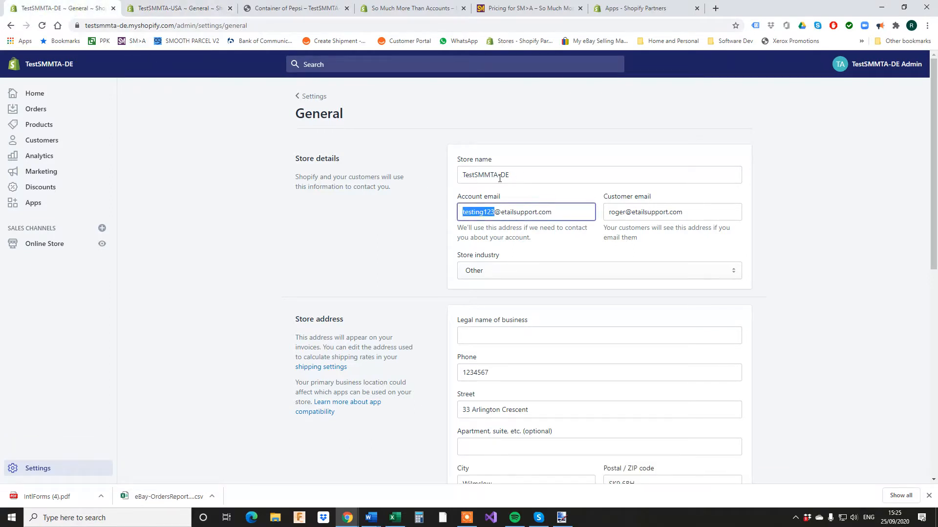
{"action": "left_click", "coordinate": [181, 7]}
{"action": "scroll", "coordinate": [477, 343], "scroll_direction": "down", "scroll_amount": 6}
{"action": "scroll", "coordinate": [483, 339], "scroll_direction": "down", "scroll_amount": 3}
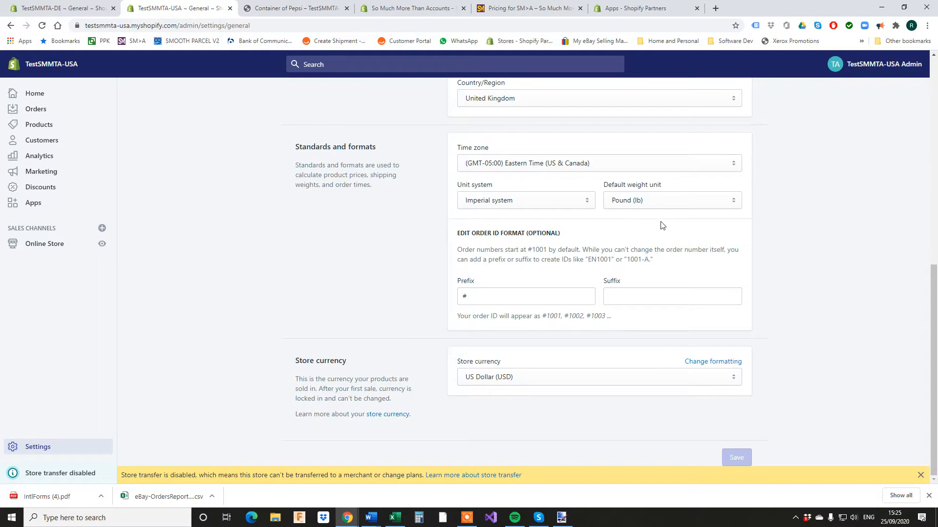
Check the DE store's language settings, then open the USA store's product list.
{"action": "left_click", "coordinate": [50, 8]}
{"action": "scroll", "coordinate": [526, 202], "scroll_direction": "down", "scroll_amount": 9}
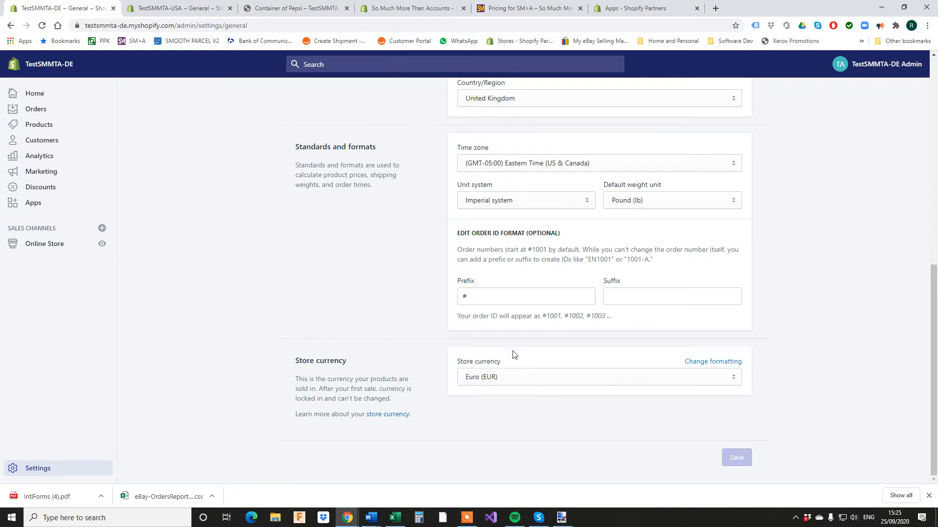
{"action": "left_click", "coordinate": [51, 469]}
{"action": "left_click", "coordinate": [644, 211]}
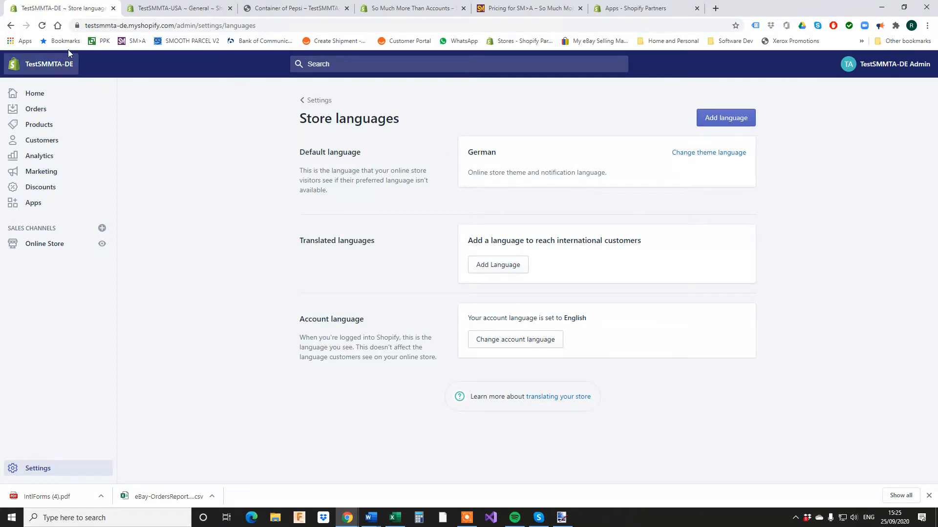
{"action": "left_click", "coordinate": [163, 7]}
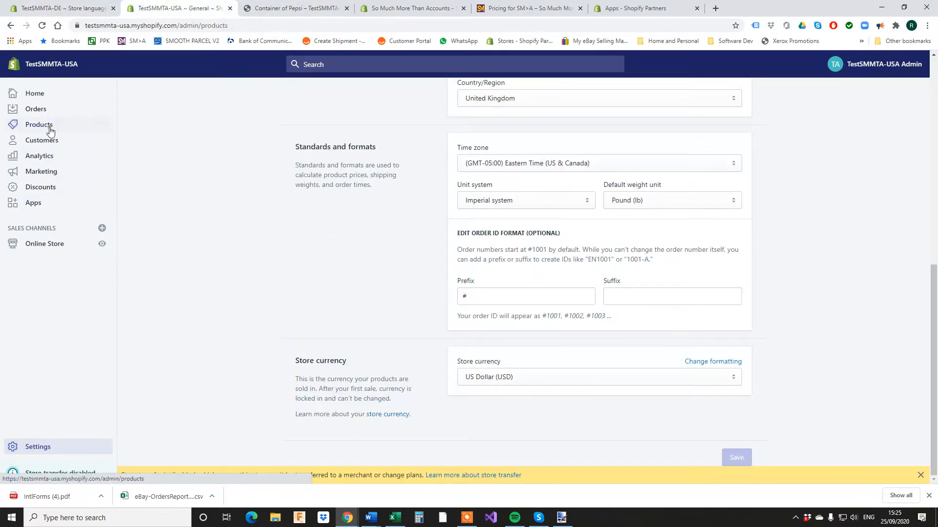
{"action": "left_click", "coordinate": [46, 125]}
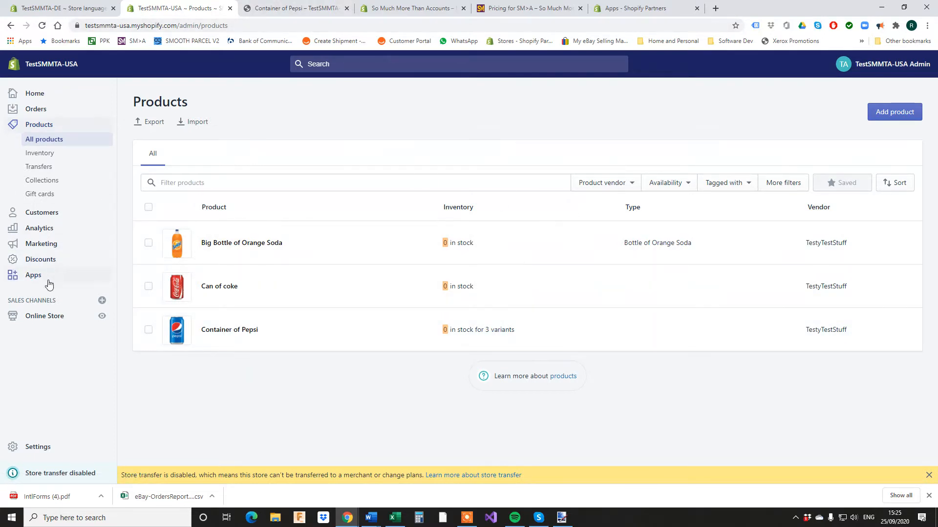
Preview the USA storefront catalog and the $1.10 Container of Pepsi in sizes 330, 500, 1000.
{"action": "left_click", "coordinate": [45, 315]}
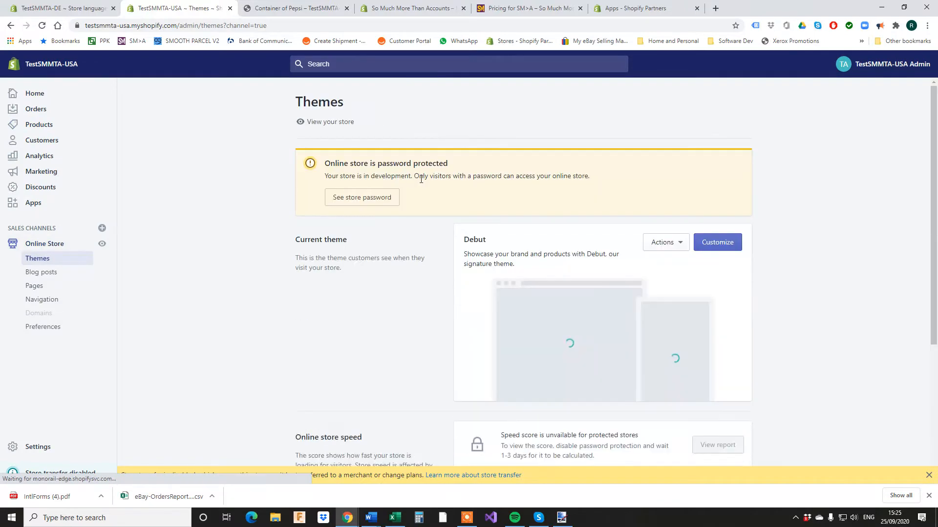
{"action": "left_click", "coordinate": [335, 121]}
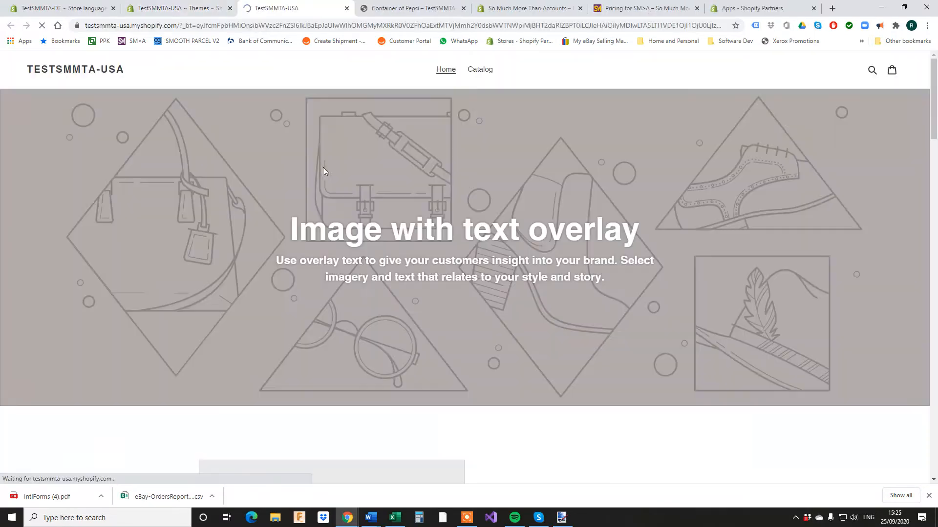
{"action": "left_click", "coordinate": [489, 69]}
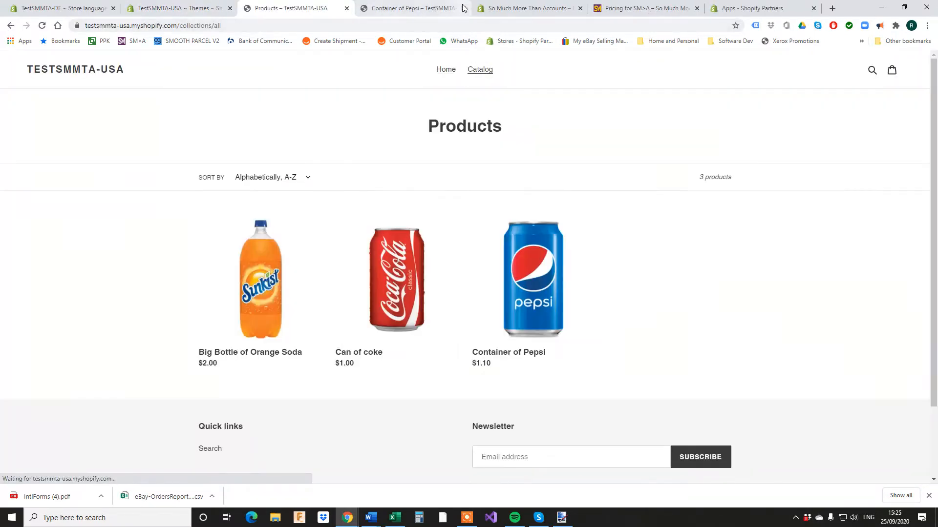
{"action": "left_click", "coordinate": [463, 7]}
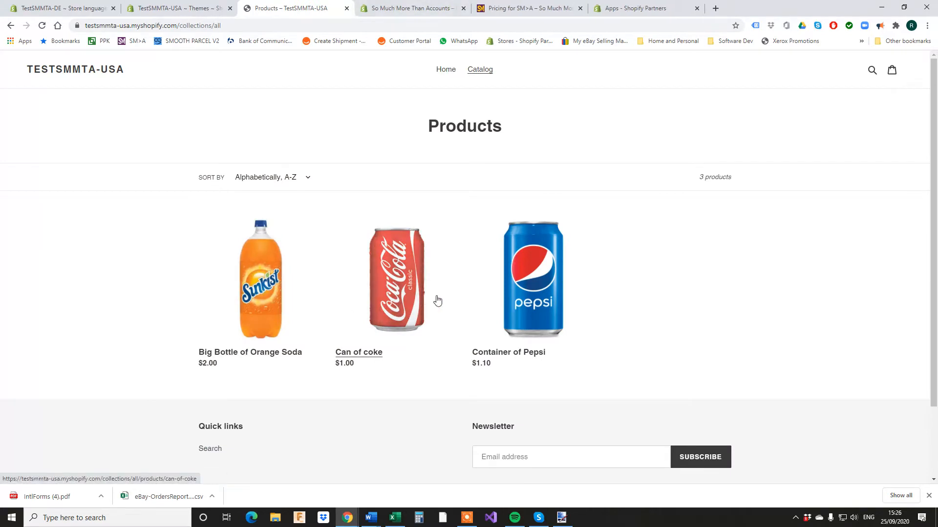
{"action": "left_click", "coordinate": [543, 293]}
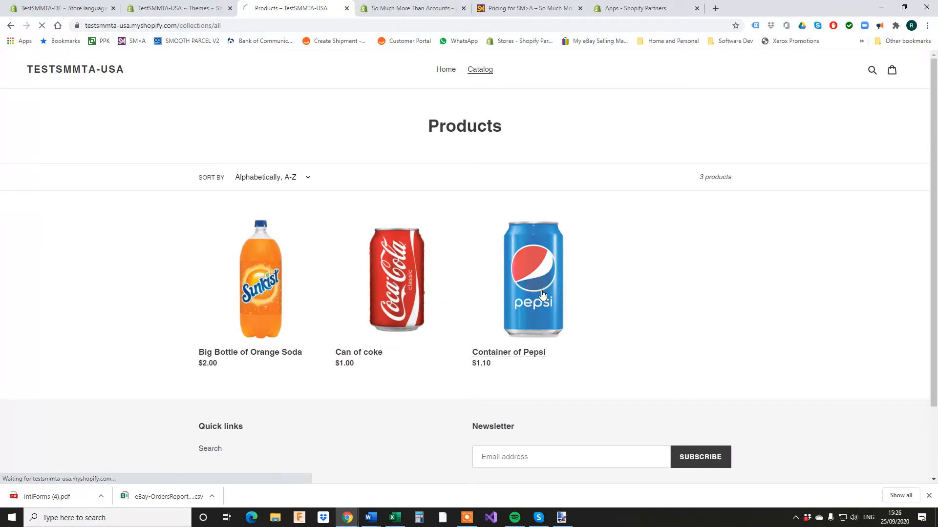
{"action": "left_click", "coordinate": [575, 214]}
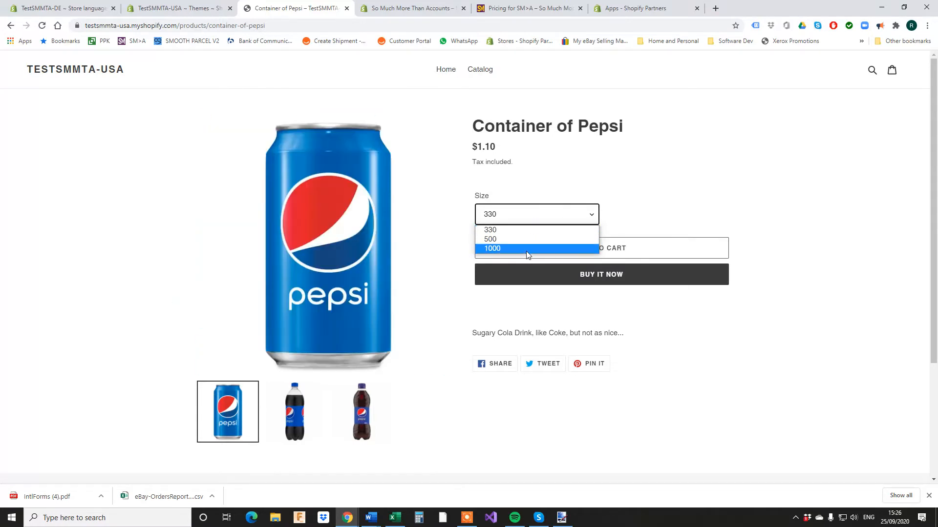
{"action": "left_click", "coordinate": [347, 8]}
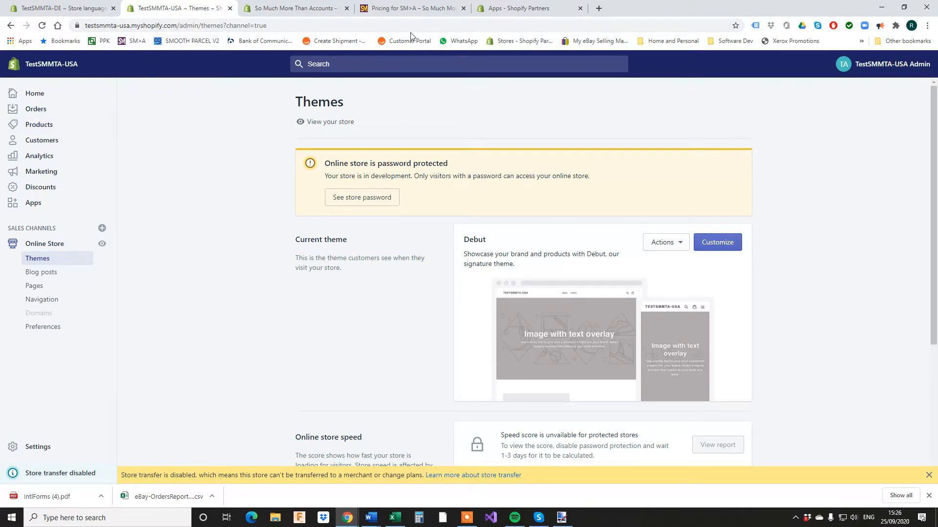
In Shopify Partners, choose to test So Much More Than Accounts on a development store.
{"action": "left_click", "coordinate": [503, 8]}
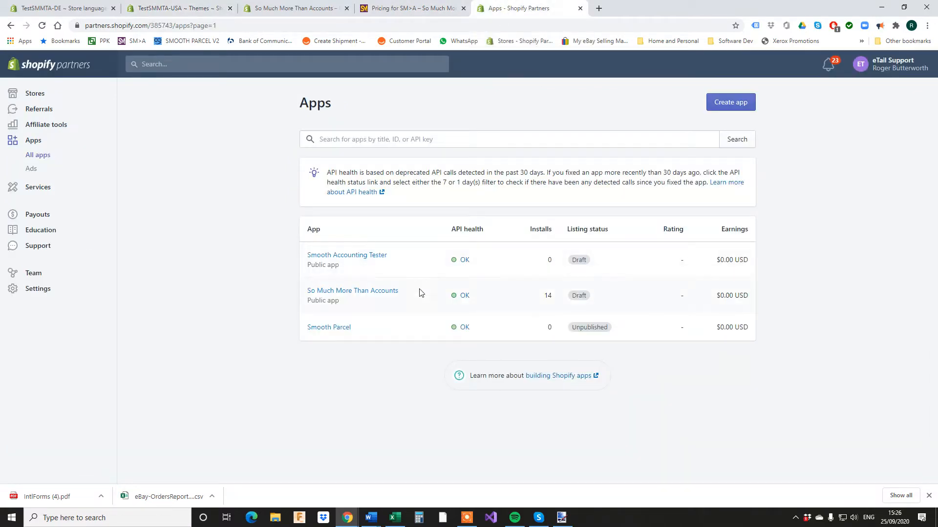
{"action": "left_click", "coordinate": [381, 293]}
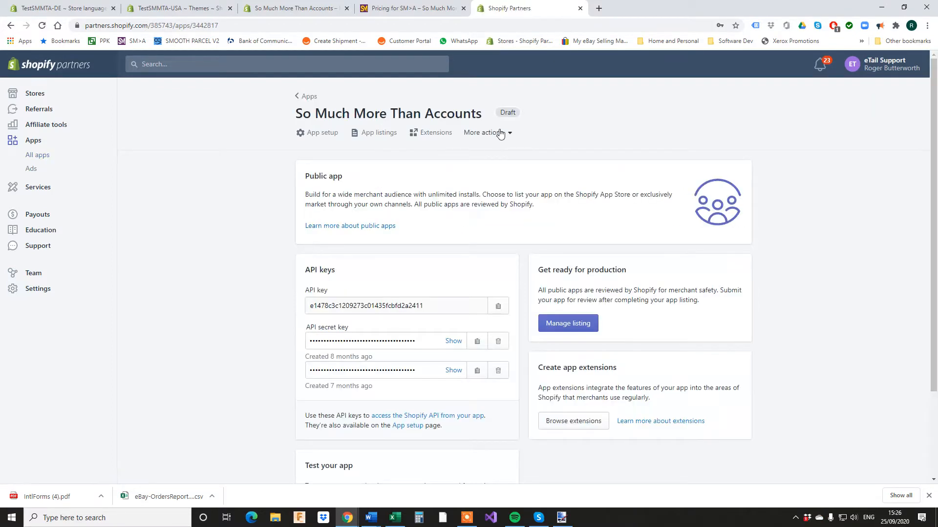
{"action": "left_click", "coordinate": [502, 133]}
{"action": "left_click", "coordinate": [469, 163]}
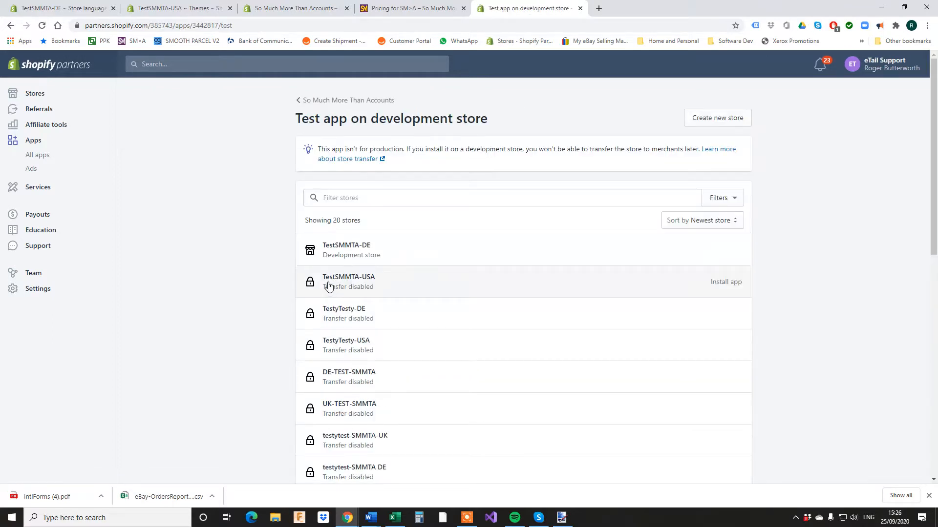
Install the unlisted app on TestSMMTA-USA and approve the $10 recurring subscription.
{"action": "left_click", "coordinate": [743, 282]}
{"action": "left_click", "coordinate": [723, 283]}
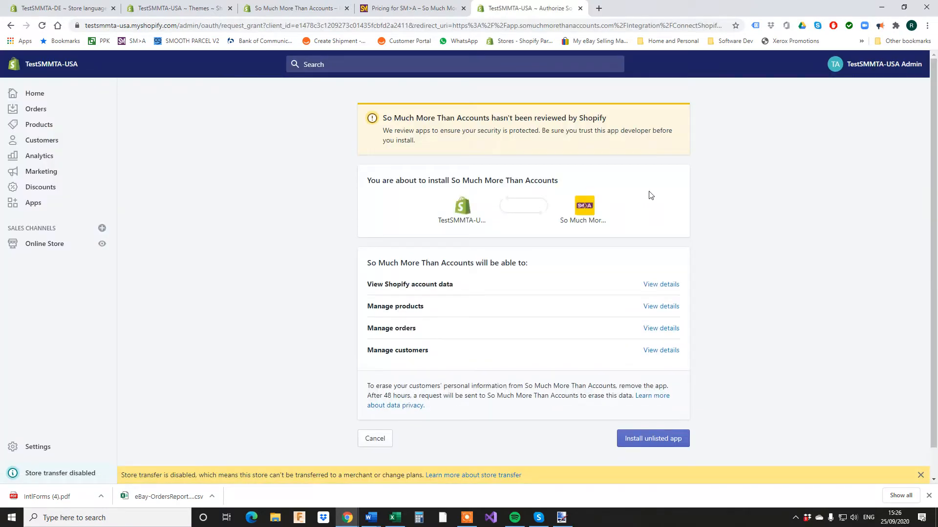
{"action": "left_click", "coordinate": [654, 431]}
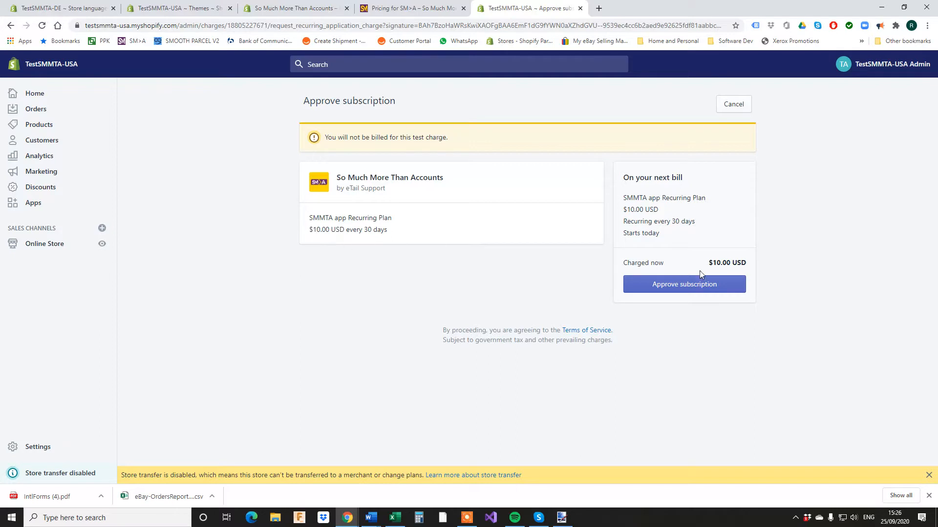
{"action": "left_click", "coordinate": [693, 287]}
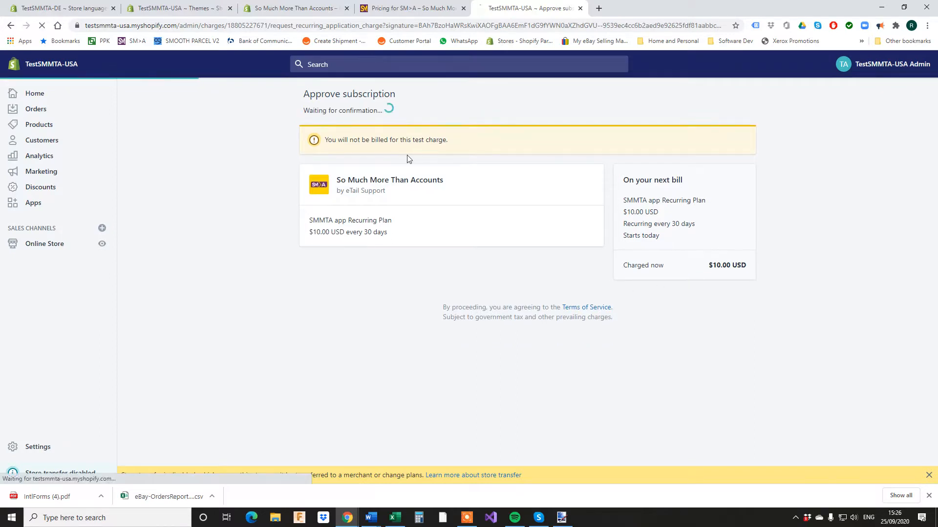
{"action": "left_click", "coordinate": [181, 8]}
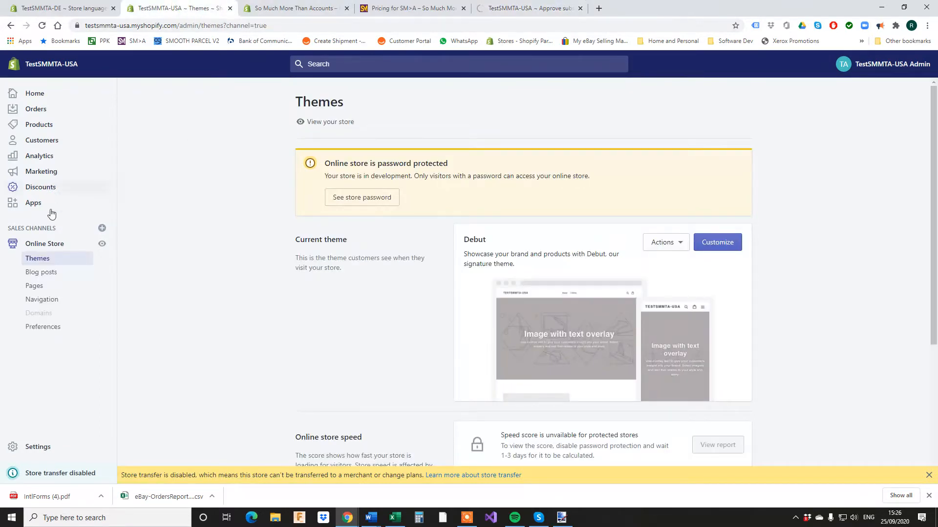
{"action": "left_click", "coordinate": [34, 447]}
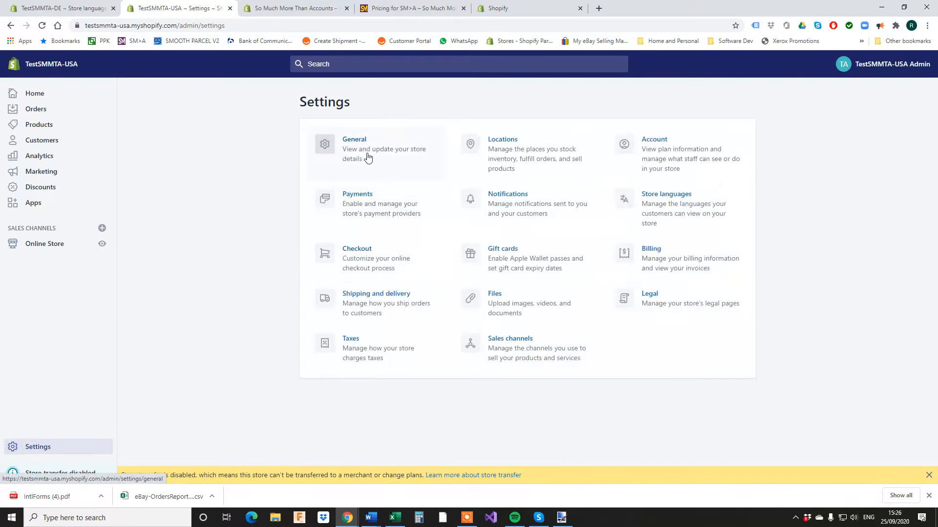
Check the General settings and app store pricing, then return to the SM>A account form.
{"action": "left_click", "coordinate": [367, 157]}
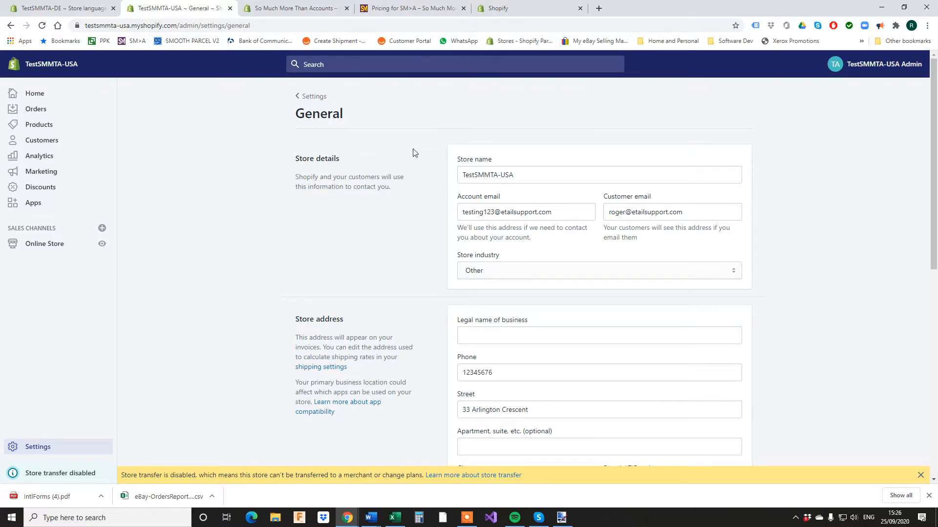
{"action": "left_click", "coordinate": [319, 9]}
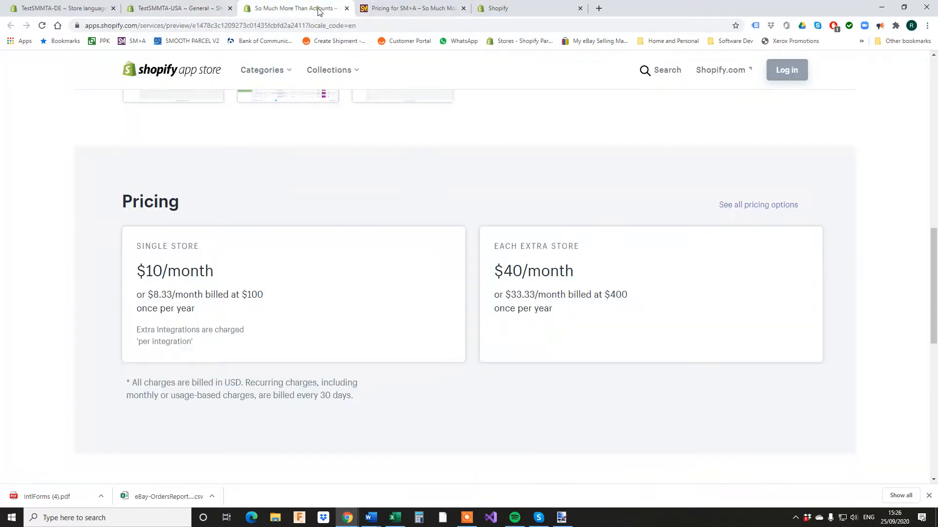
{"action": "left_click", "coordinate": [491, 14]}
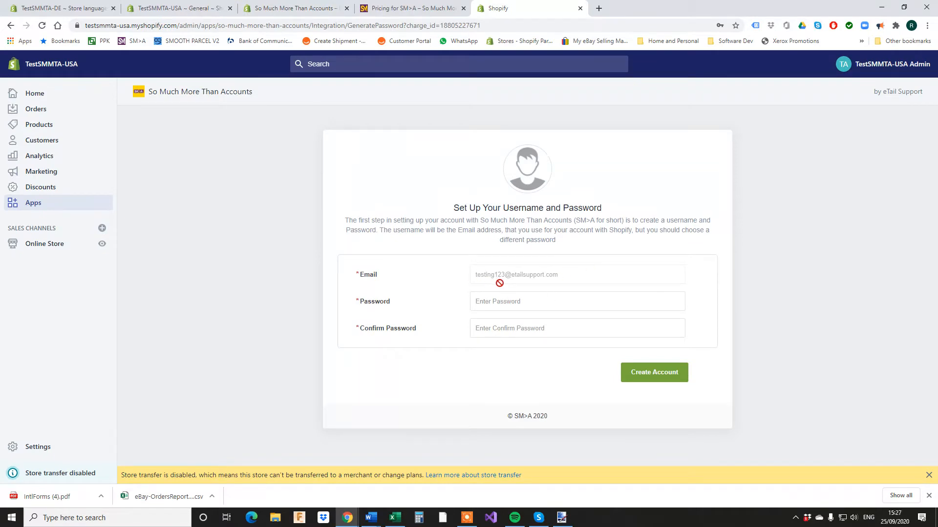
Enter and confirm a password for the new login, then create the account.
{"action": "left_click", "coordinate": [506, 306]}
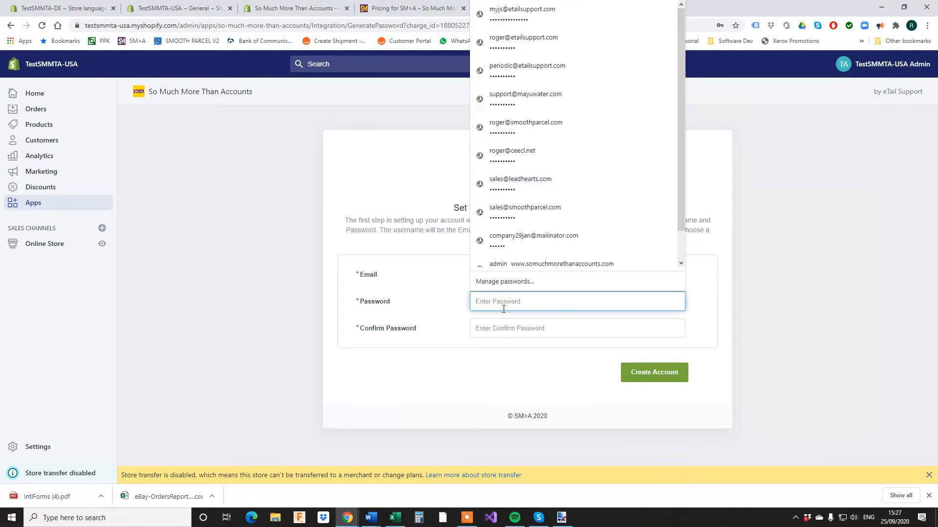
{"action": "type", "text": "•••••"}
{"action": "left_click", "coordinate": [507, 328]}
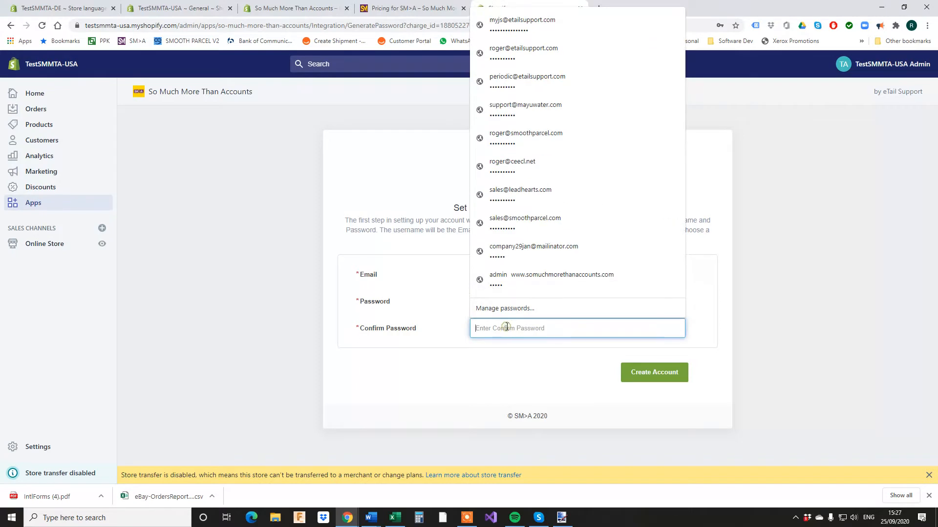
{"action": "type", "text": "••"}
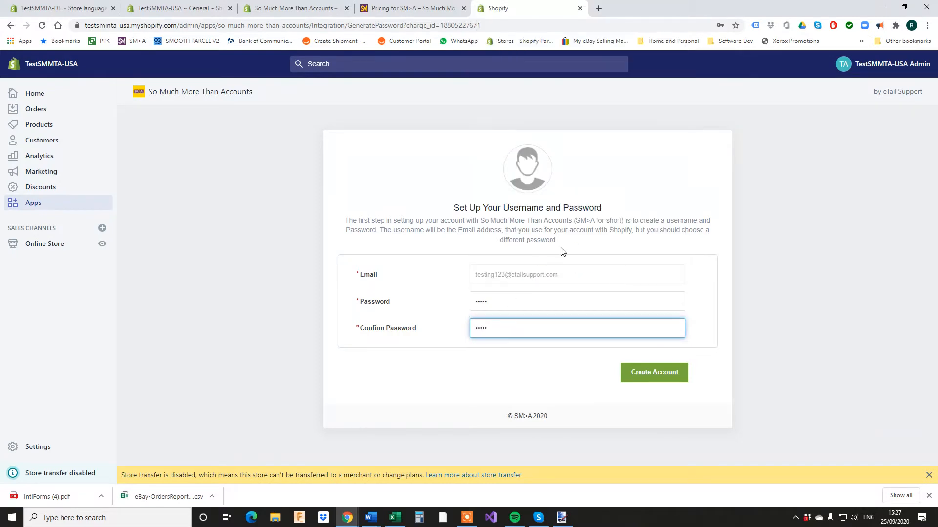
{"action": "left_click", "coordinate": [656, 381]}
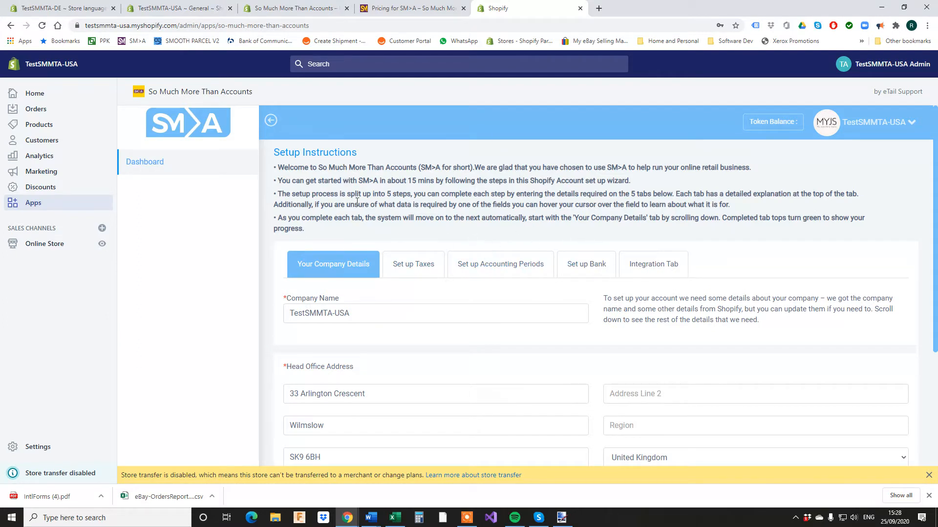
Enter 12345 as the Company Registration Number and save the company details.
{"action": "scroll", "coordinate": [419, 239], "scroll_direction": "down", "scroll_amount": 2}
{"action": "scroll", "coordinate": [419, 240], "scroll_direction": "up", "scroll_amount": 1}
{"action": "mouse_move", "coordinate": [334, 251]}
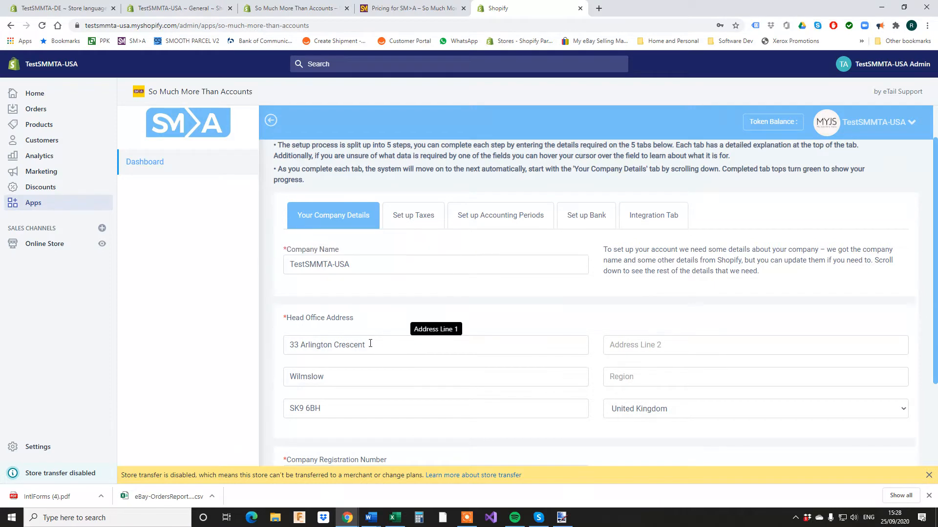
{"action": "scroll", "coordinate": [379, 325], "scroll_direction": "down", "scroll_amount": 2}
{"action": "scroll", "coordinate": [364, 303], "scroll_direction": "down", "scroll_amount": 1}
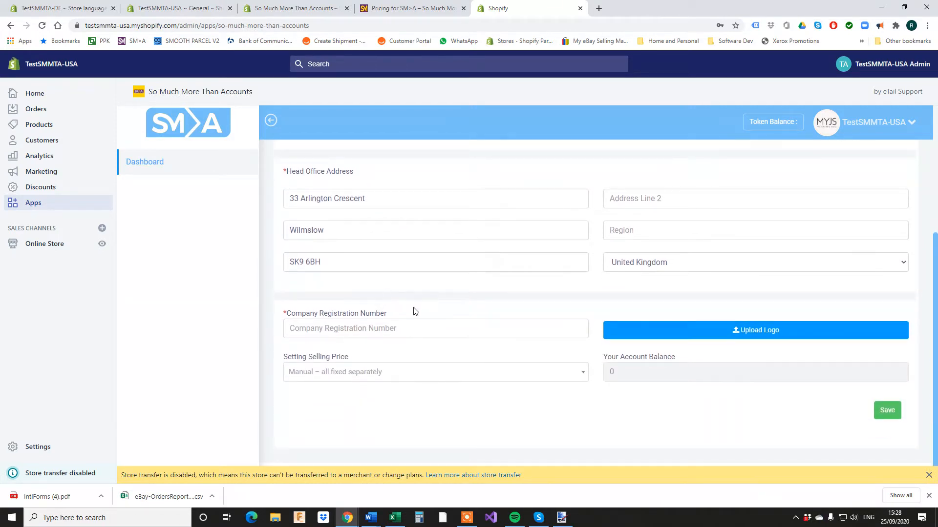
{"action": "left_click", "coordinate": [319, 337]}
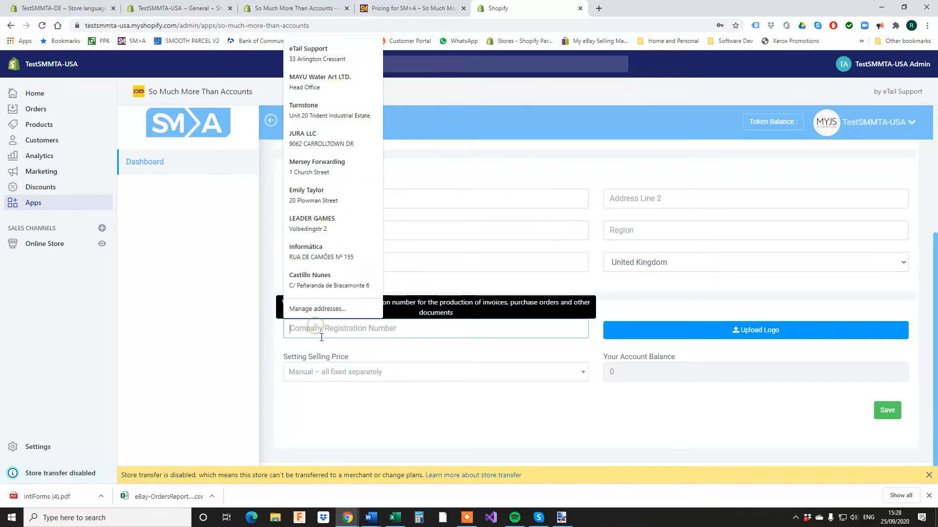
{"action": "type", "text": "12345"}
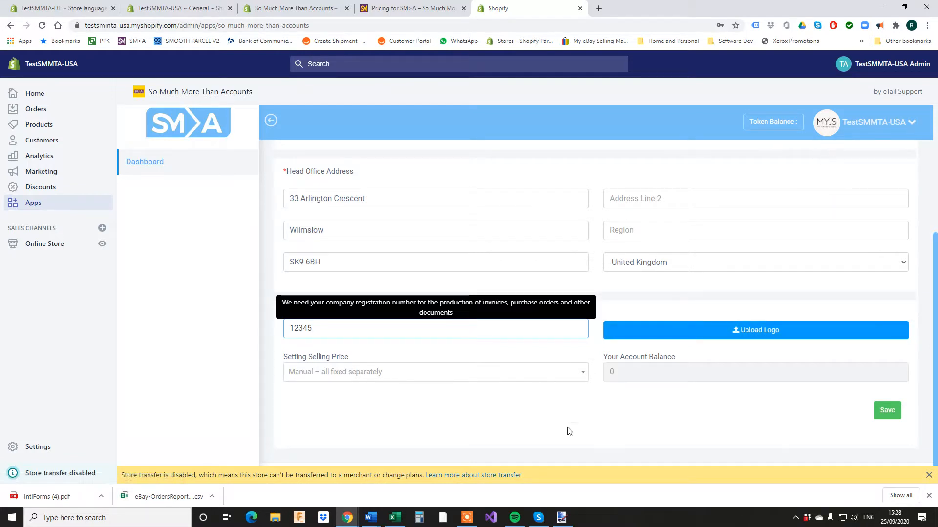
{"action": "scroll", "coordinate": [603, 393], "scroll_direction": "up", "scroll_amount": 4}
{"action": "scroll", "coordinate": [613, 385], "scroll_direction": "down", "scroll_amount": 4}
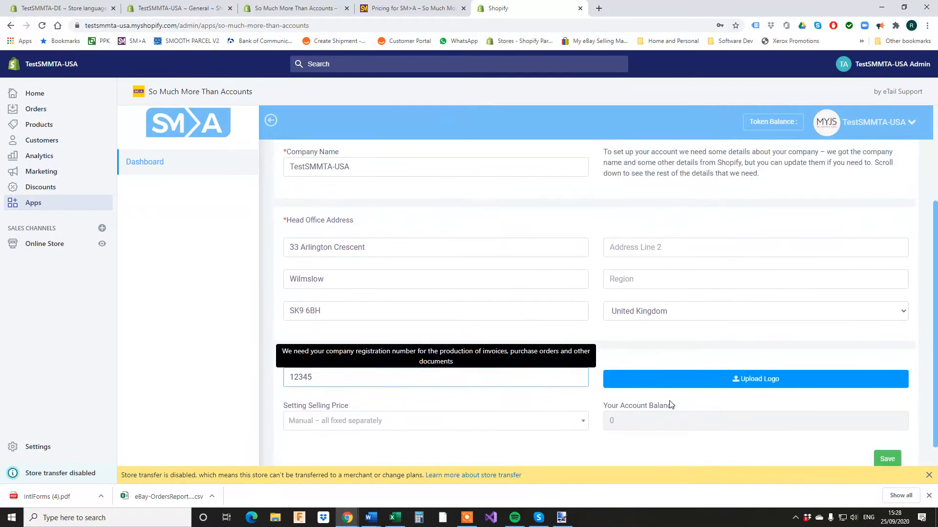
{"action": "left_click", "coordinate": [893, 409]}
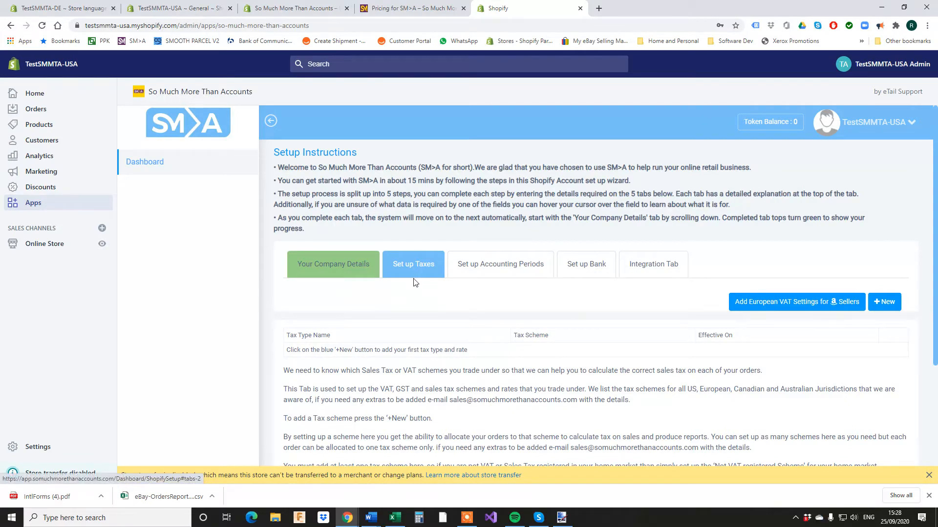
{"action": "scroll", "coordinate": [482, 325], "scroll_direction": "down", "scroll_amount": 2}
{"action": "scroll", "coordinate": [482, 325], "scroll_direction": "up", "scroll_amount": 2}
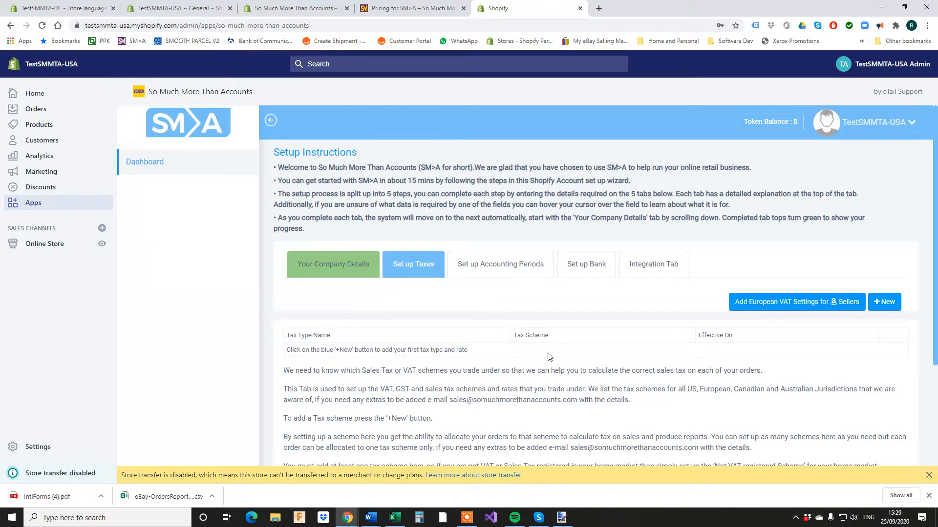
Create a new UK VAT tax type, keeping the not UK VAT registered scheme, and save it.
{"action": "left_click", "coordinate": [883, 302]}
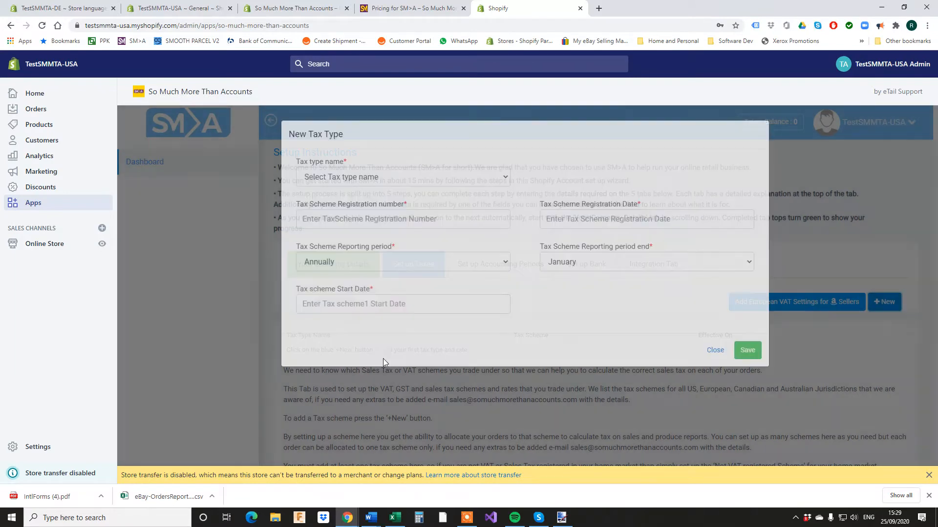
{"action": "left_click", "coordinate": [479, 181]}
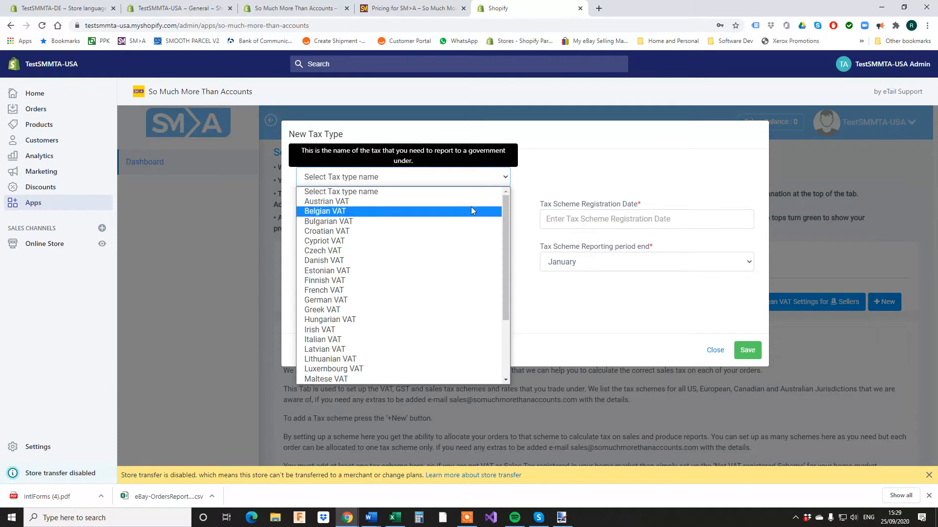
{"action": "scroll", "coordinate": [464, 254], "scroll_direction": "down", "scroll_amount": 5}
{"action": "left_click", "coordinate": [382, 366]}
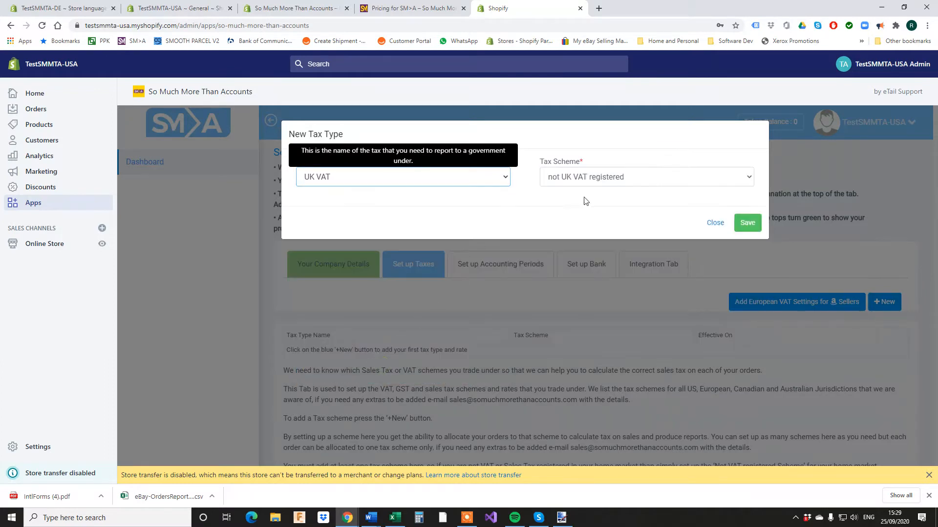
{"action": "mouse_move", "coordinate": [518, 170]}
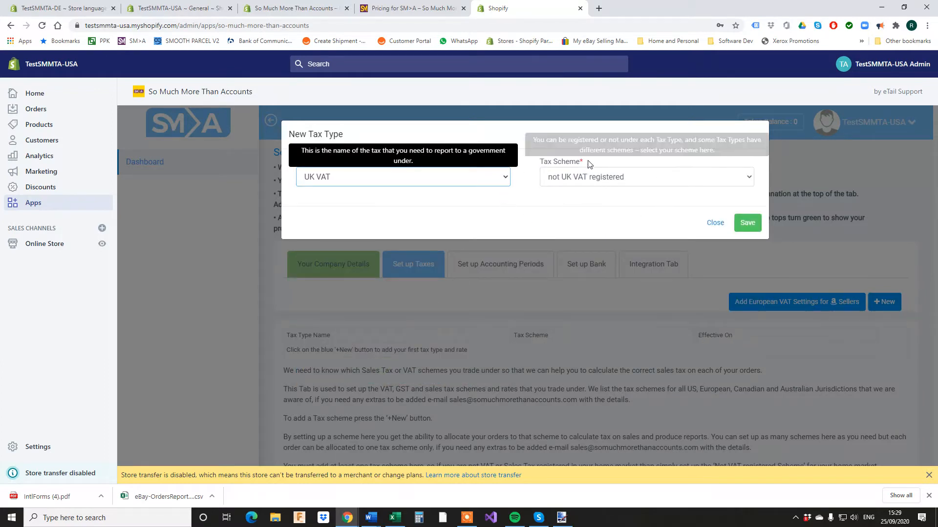
{"action": "left_click", "coordinate": [747, 224]}
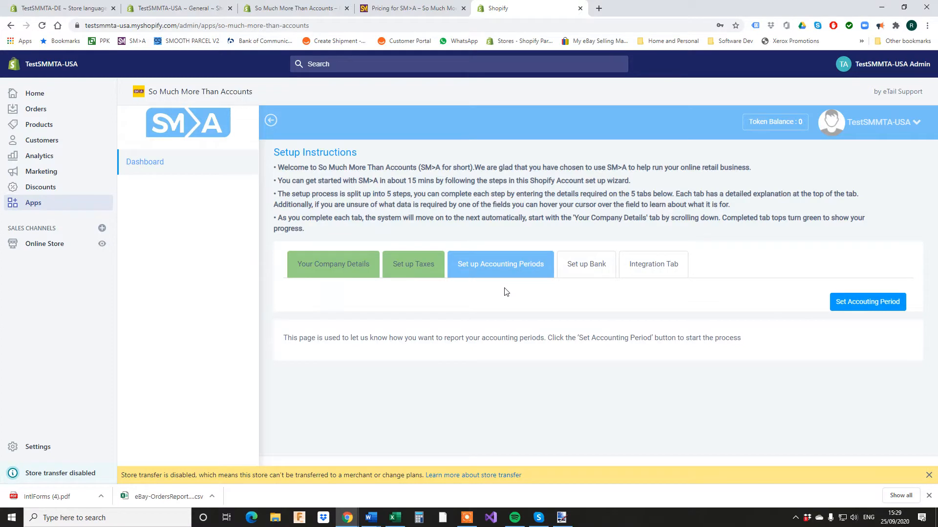
{"action": "left_click", "coordinate": [867, 302]}
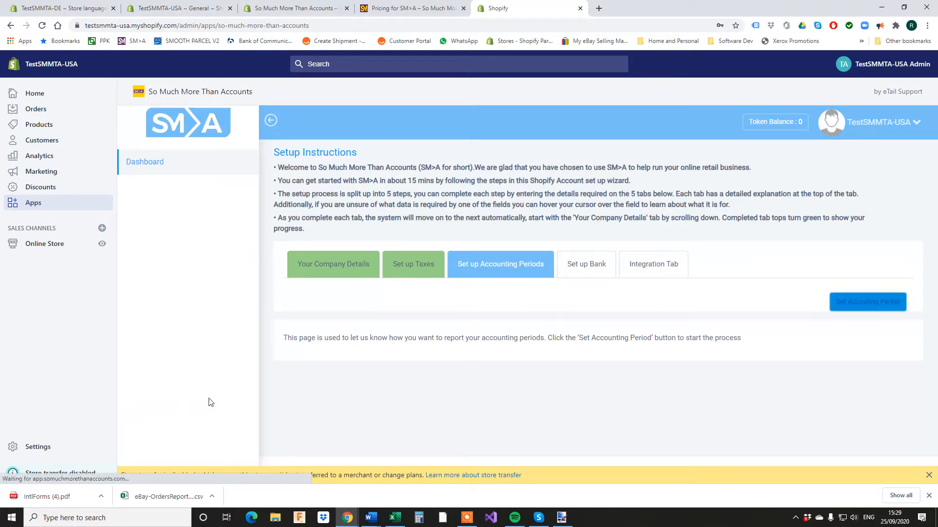
Keep the period ending 31/08/2021 and make reporting periods Calendar Month long.
{"action": "left_click", "coordinate": [872, 307]}
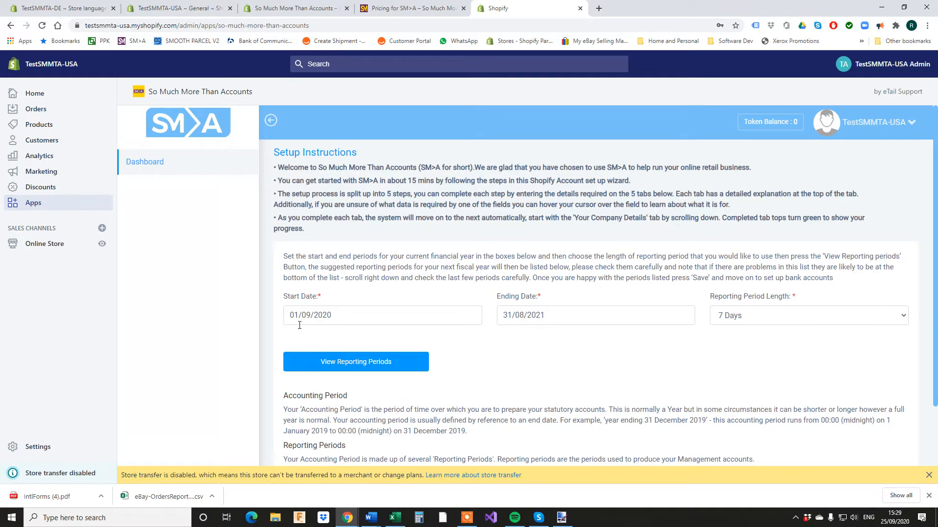
{"action": "left_click", "coordinate": [527, 324]}
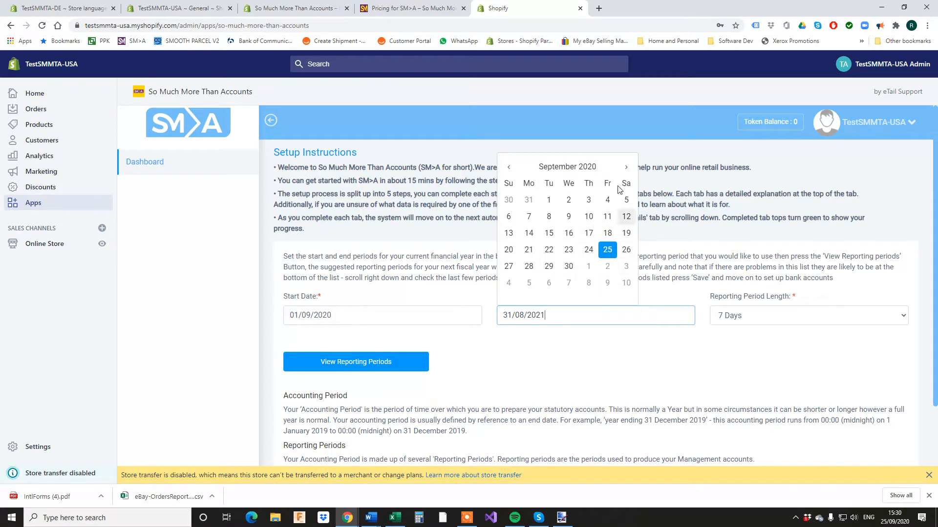
{"action": "left_click", "coordinate": [572, 349]}
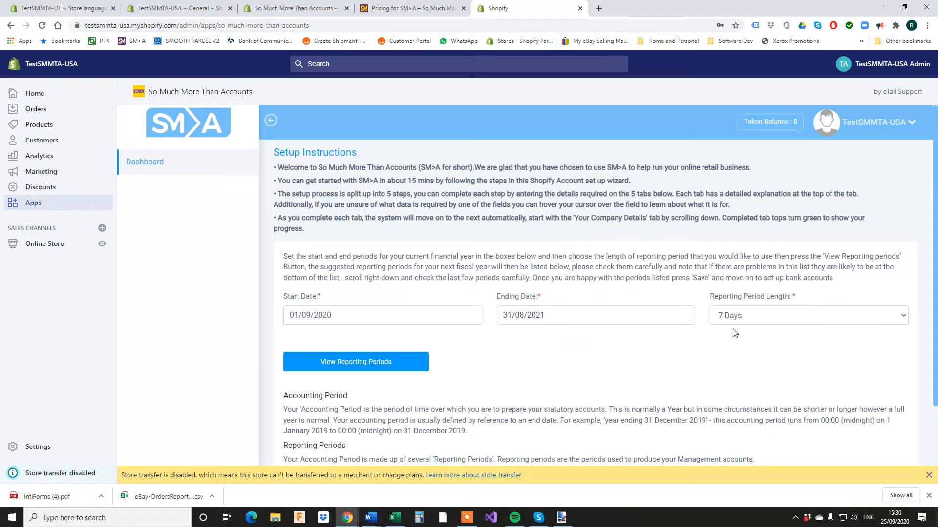
{"action": "left_click", "coordinate": [754, 321]}
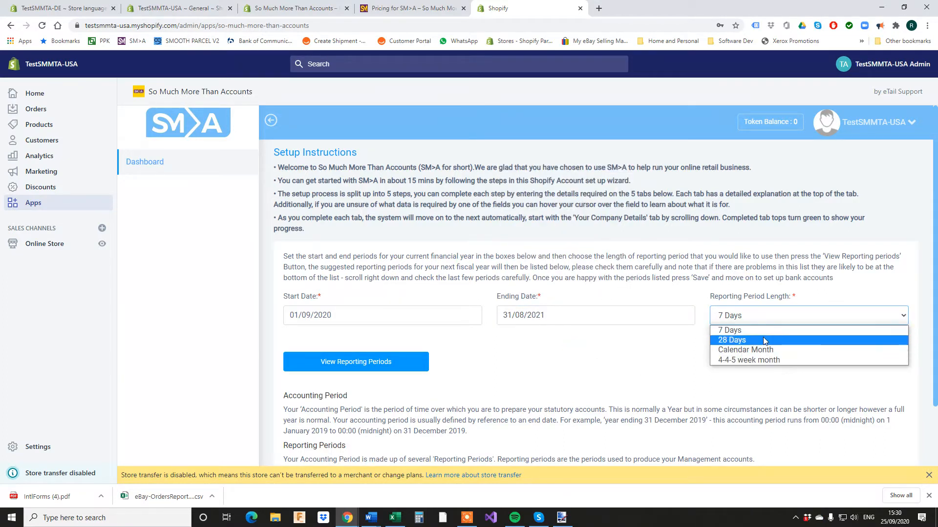
{"action": "left_click", "coordinate": [769, 349]}
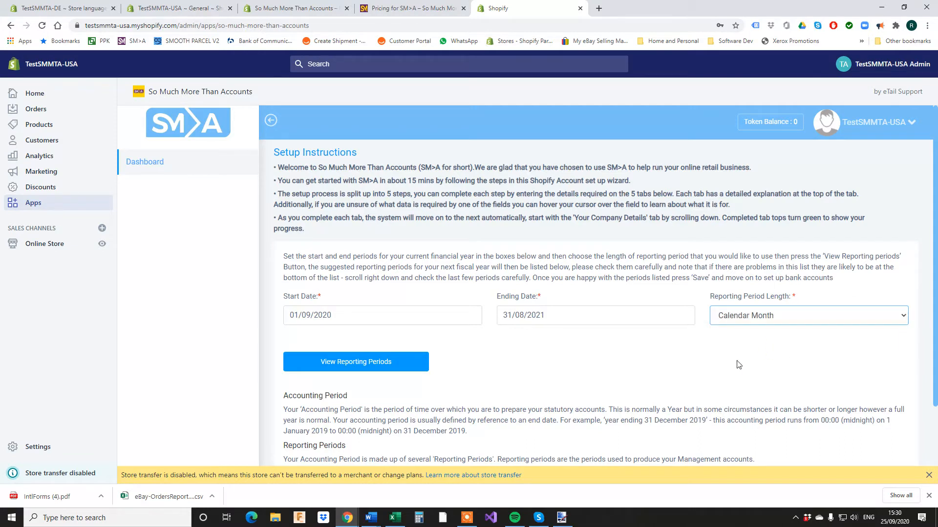
Generate and save the twelve monthly reporting periods from 01/09/2020 to 31/08/2021.
{"action": "left_click", "coordinate": [390, 371]}
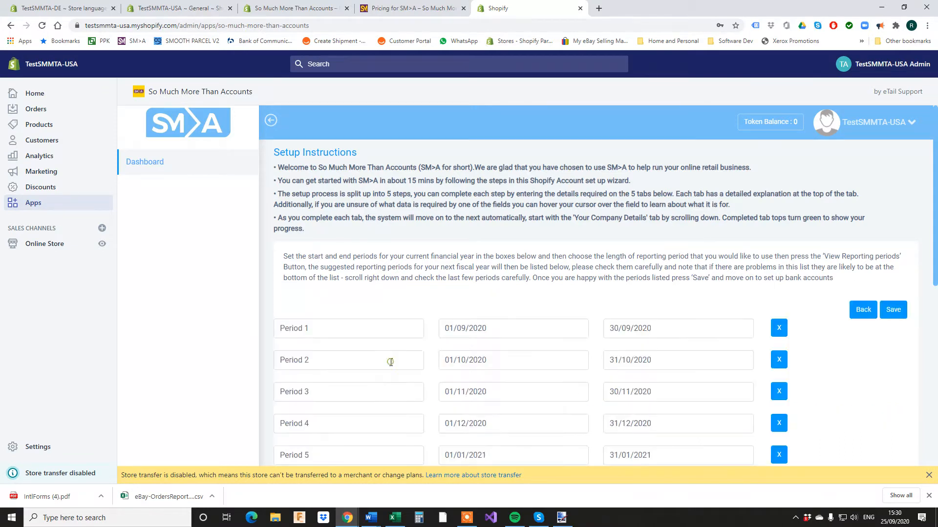
{"action": "scroll", "coordinate": [626, 377], "scroll_direction": "down", "scroll_amount": 6}
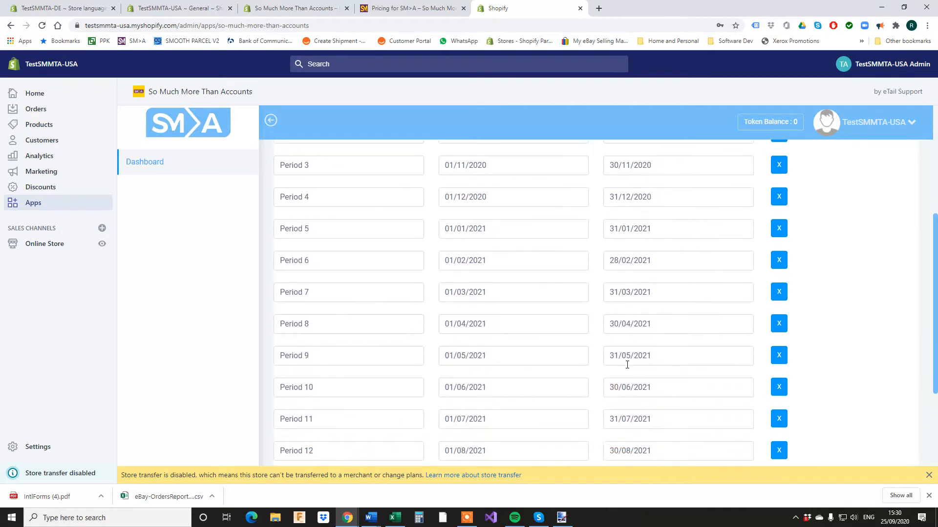
{"action": "scroll", "coordinate": [629, 363], "scroll_direction": "up", "scroll_amount": 3}
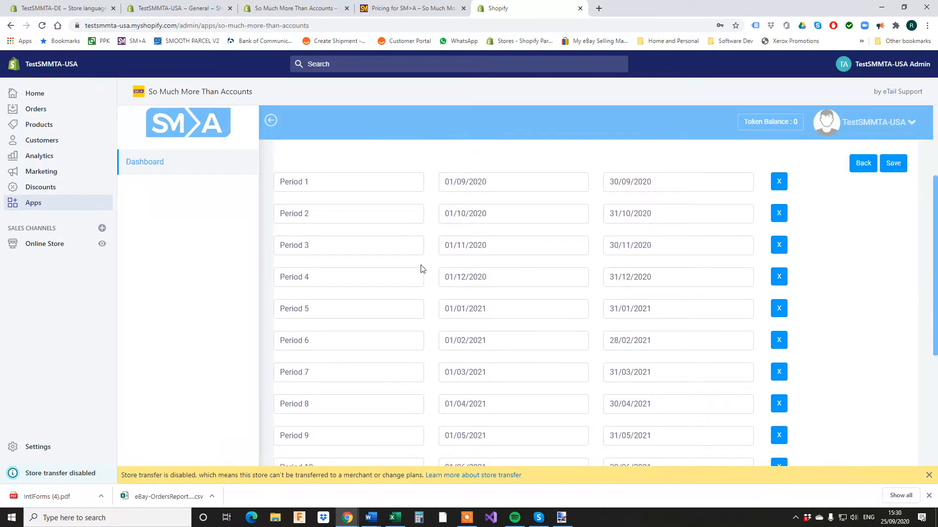
{"action": "scroll", "coordinate": [521, 325], "scroll_direction": "down", "scroll_amount": 3}
{"action": "scroll", "coordinate": [617, 384], "scroll_direction": "up", "scroll_amount": 4}
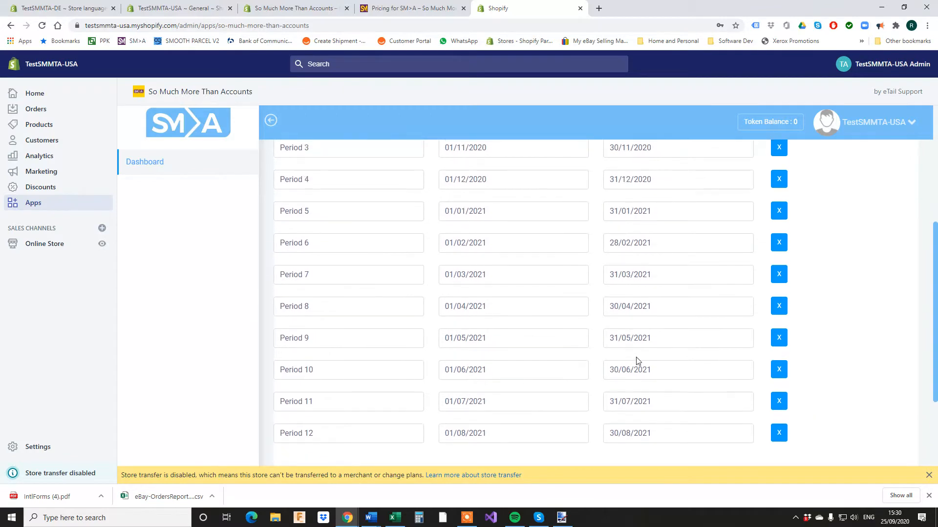
{"action": "scroll", "coordinate": [644, 374], "scroll_direction": "up", "scroll_amount": 1}
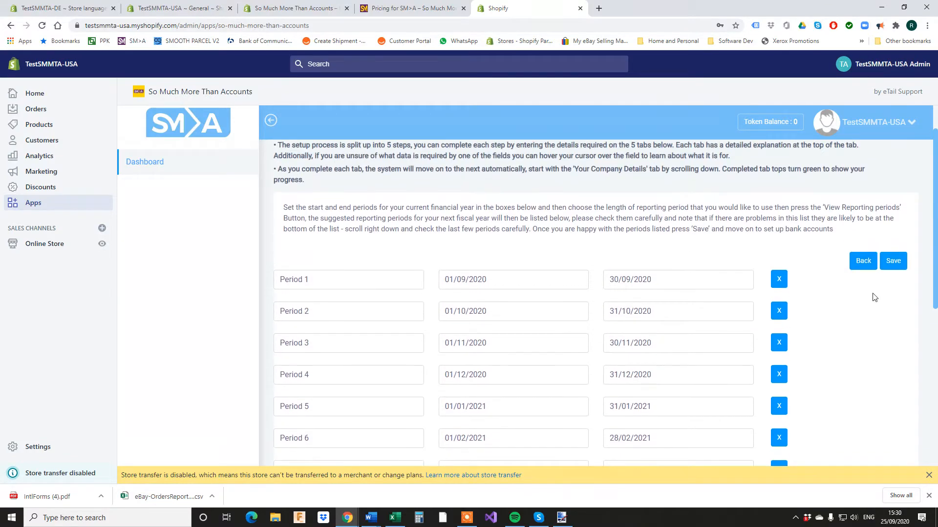
{"action": "left_click", "coordinate": [893, 259]}
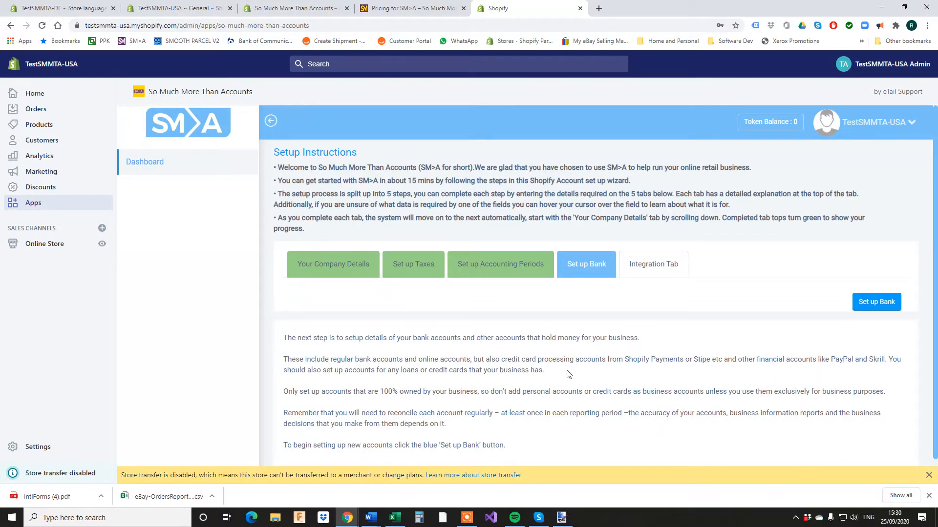
{"action": "left_click", "coordinate": [882, 301]}
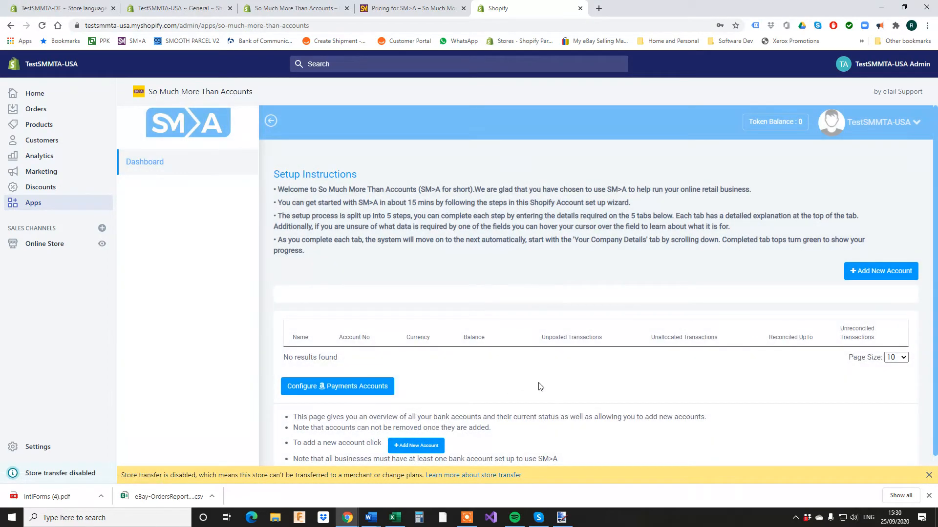
Add a new Bank-type account with display name HSBC UK - USD.
{"action": "left_click", "coordinate": [301, 383]}
{"action": "left_click", "coordinate": [901, 275]}
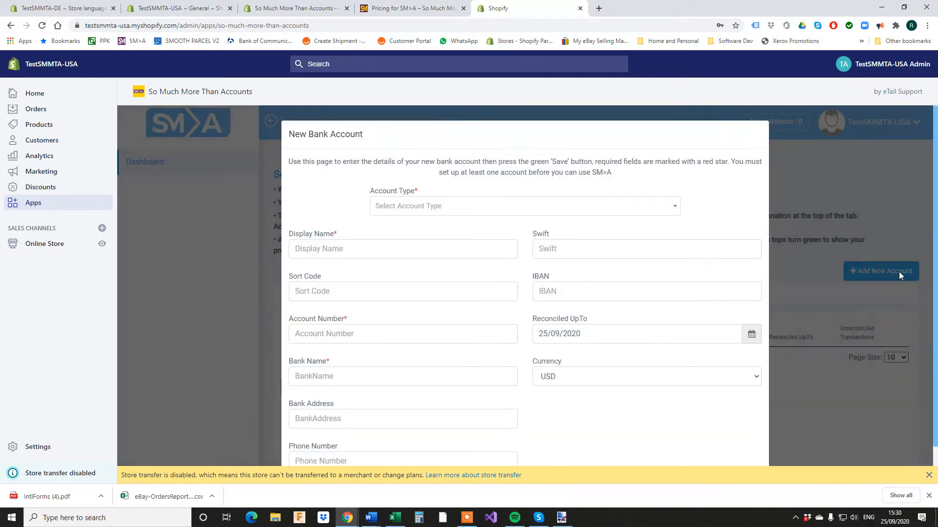
{"action": "left_click", "coordinate": [388, 206]}
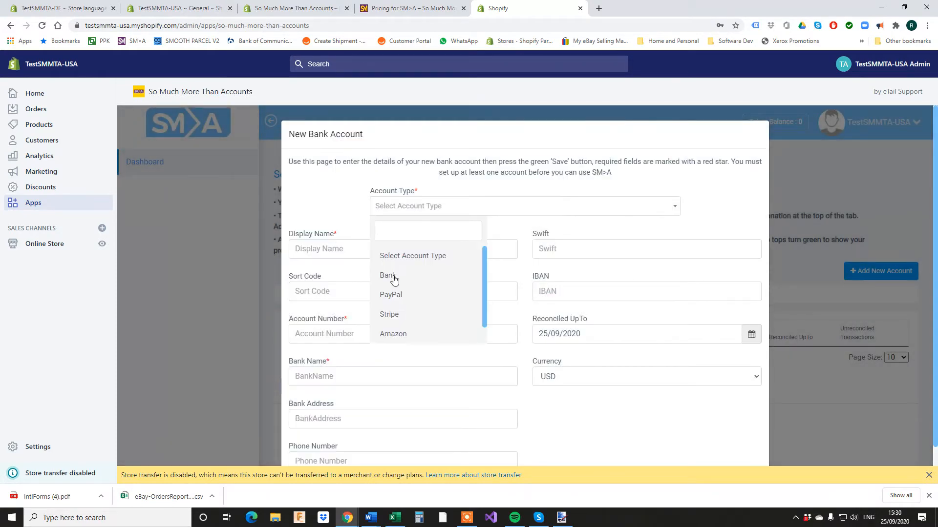
{"action": "left_click", "coordinate": [388, 275]}
{"action": "left_click", "coordinate": [342, 249]}
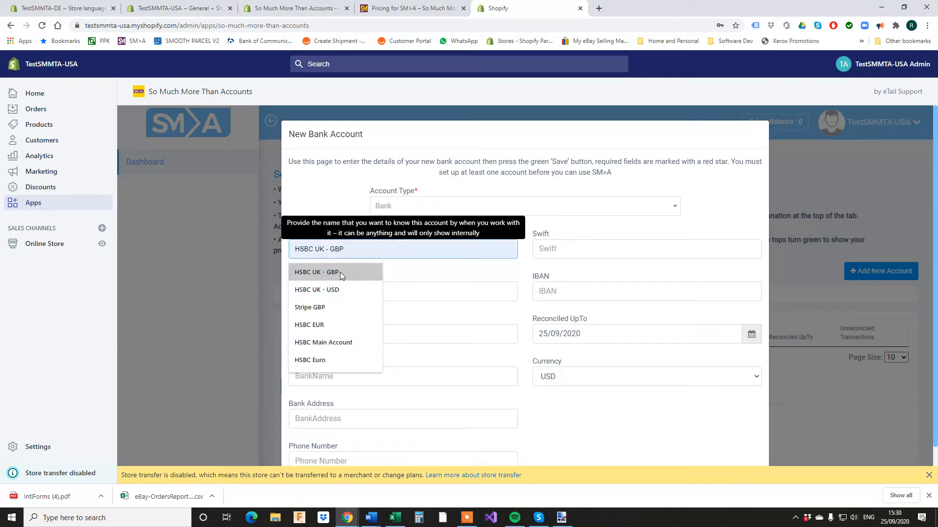
{"action": "left_click", "coordinate": [341, 289]}
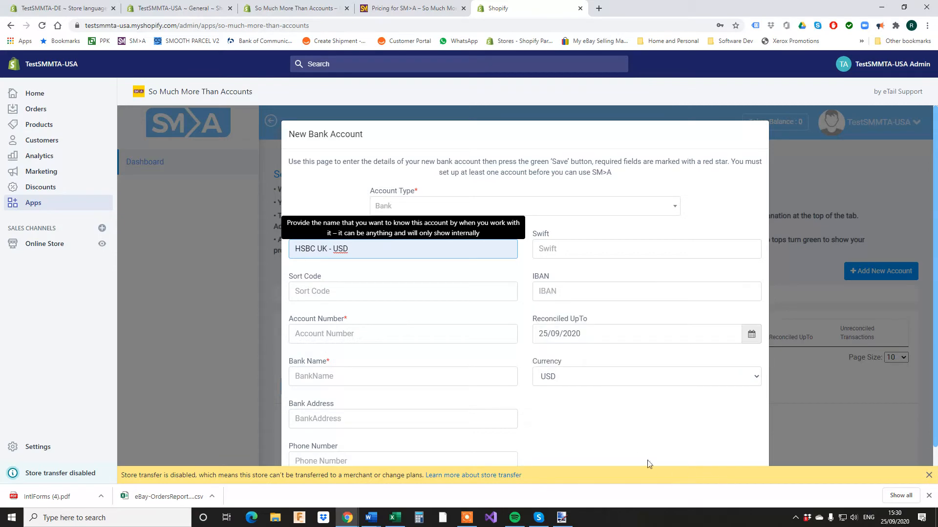
Fill in the sort code, account number, bank name HSBC, bank address and phone number.
{"action": "mouse_move", "coordinate": [600, 376]}
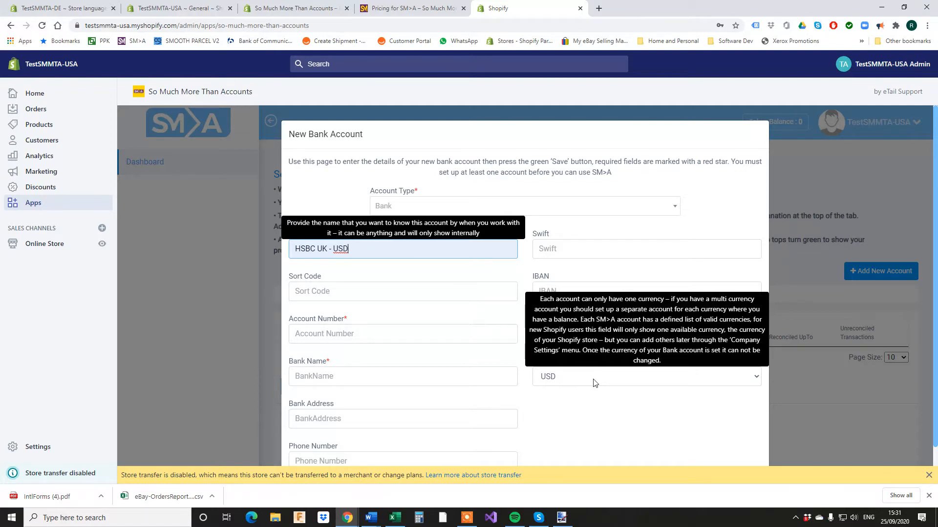
{"action": "left_click", "coordinate": [362, 291]}
{"action": "left_click", "coordinate": [331, 315]}
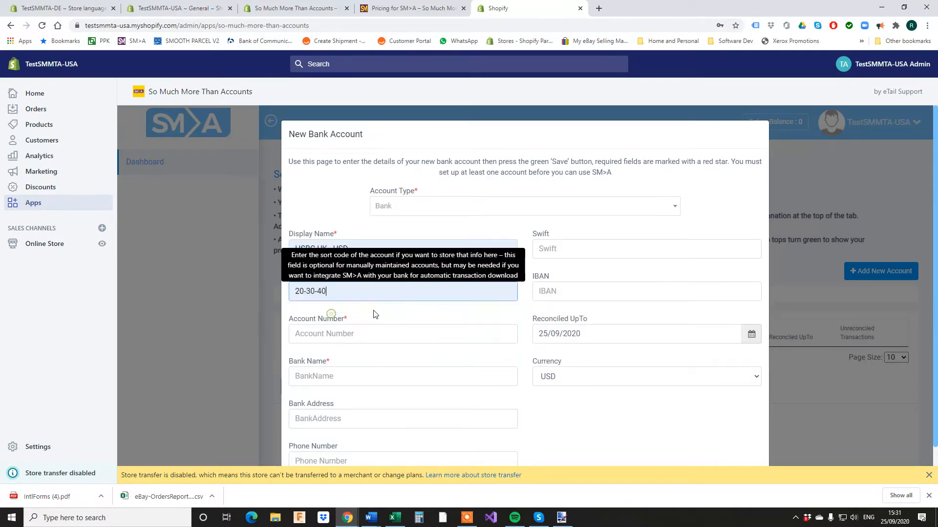
{"action": "left_click", "coordinate": [363, 334]}
{"action": "left_click", "coordinate": [322, 356]}
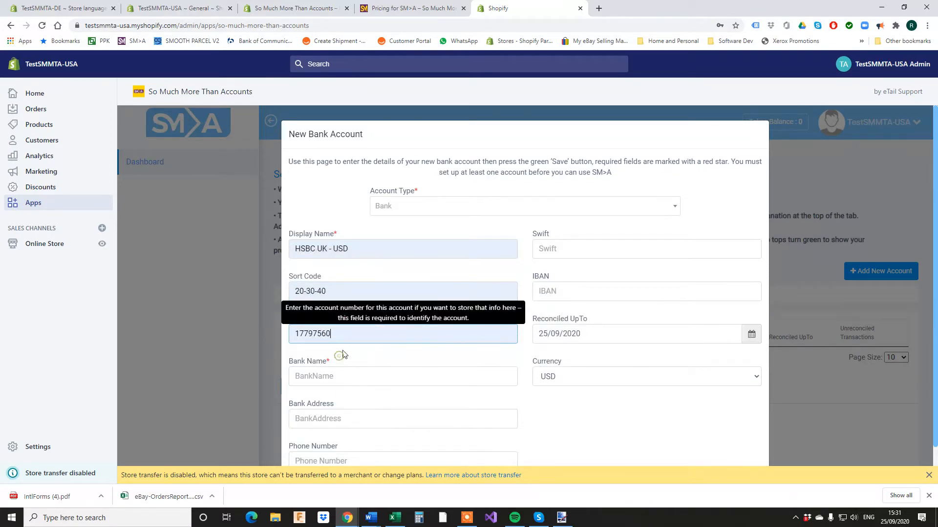
{"action": "left_click", "coordinate": [353, 373]}
{"action": "left_click", "coordinate": [333, 396]}
{"action": "left_click", "coordinate": [341, 421]}
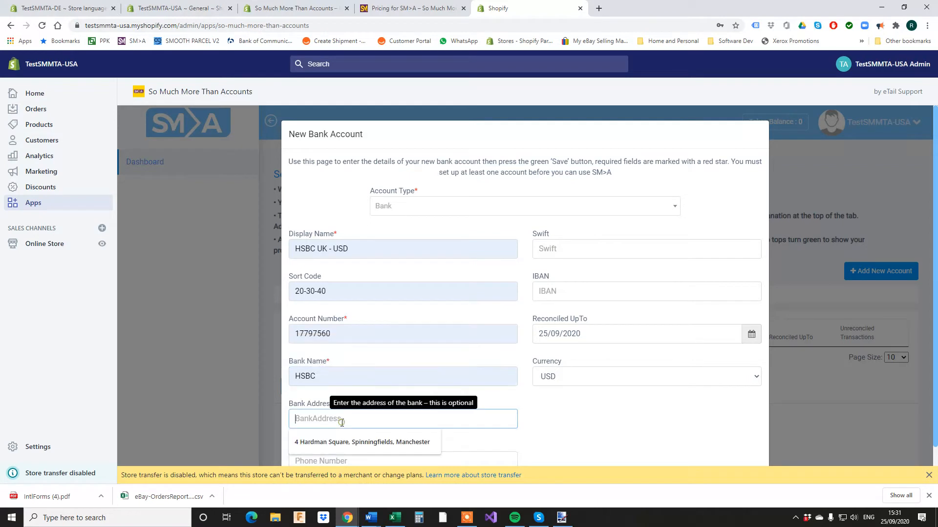
{"action": "left_click", "coordinate": [343, 447]}
{"action": "left_click", "coordinate": [336, 461]}
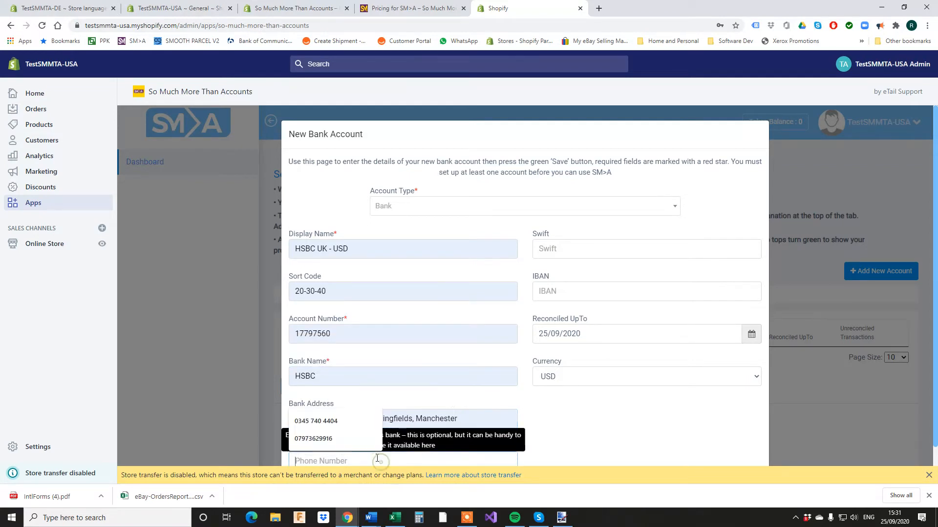
{"action": "left_click", "coordinate": [333, 438]}
Add the Swift code and IBAN, then save the HSBC UK - USD account.
{"action": "left_click", "coordinate": [579, 250]}
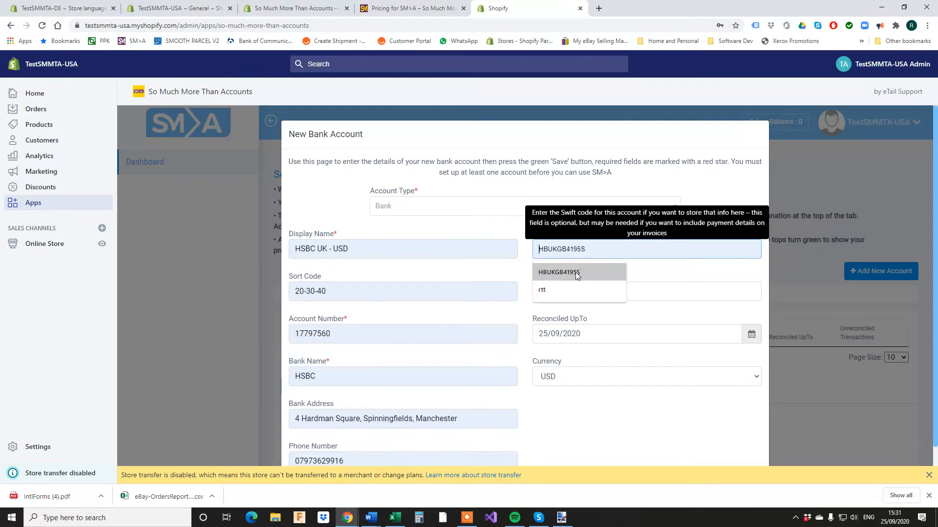
{"action": "left_click", "coordinate": [575, 272]}
{"action": "left_click", "coordinate": [581, 292]}
{"action": "left_click", "coordinate": [567, 315]}
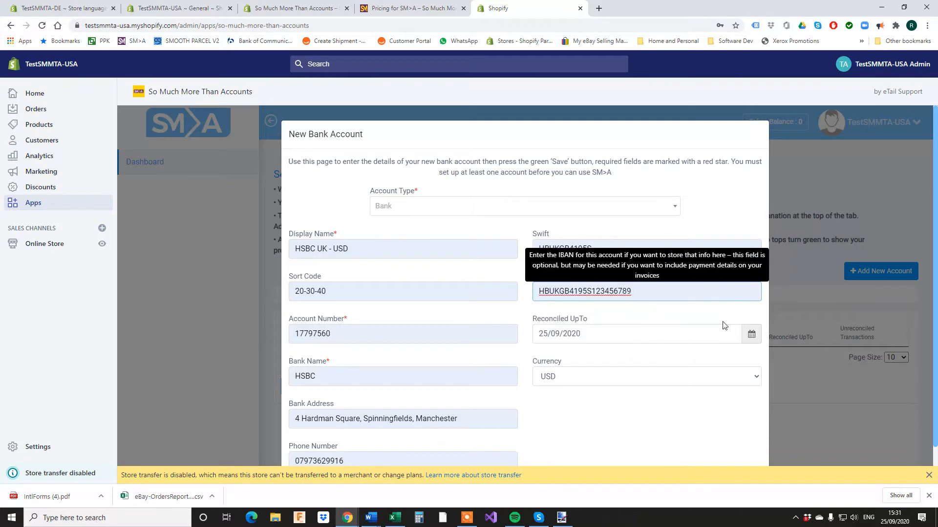
{"action": "scroll", "coordinate": [607, 420], "scroll_direction": "down", "scroll_amount": 1}
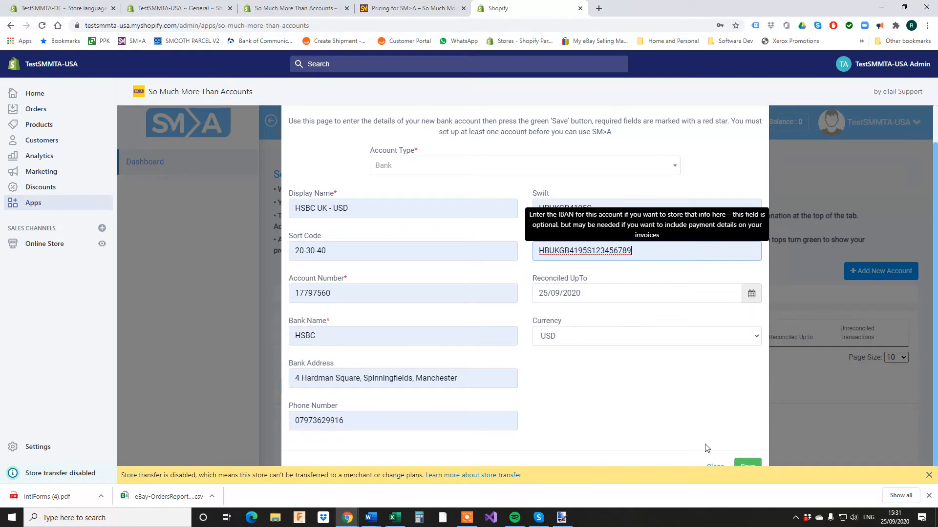
{"action": "left_click", "coordinate": [749, 466]}
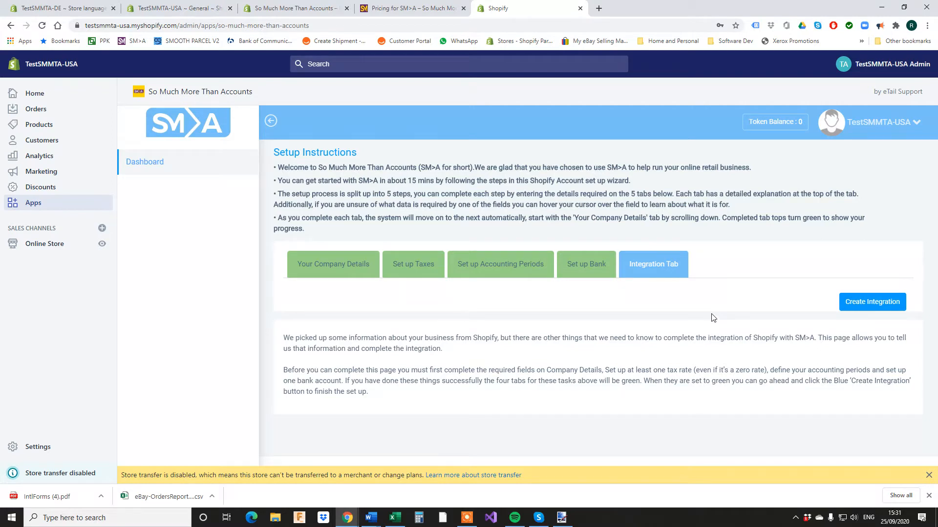
Start the Shopify integration with tax scheme 'not UK VAT registered' and the store's warehouse as default.
{"action": "left_click", "coordinate": [864, 301]}
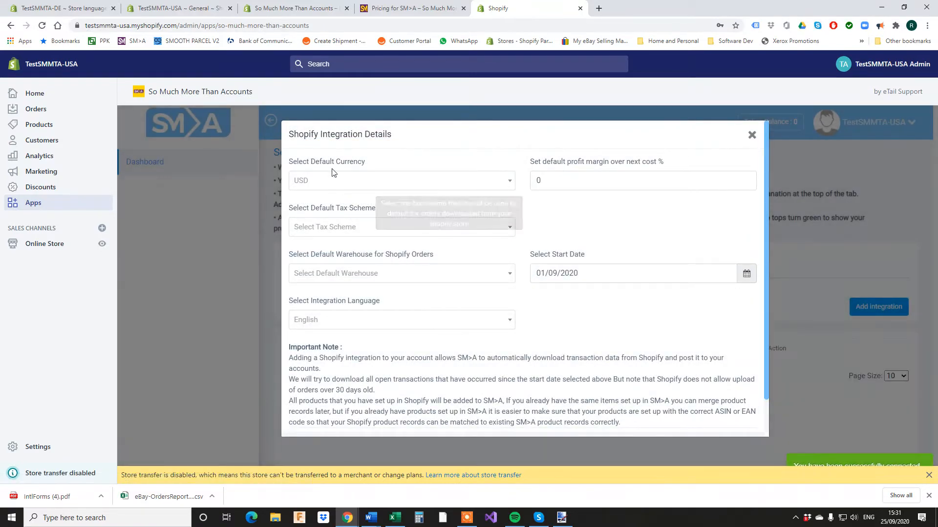
{"action": "mouse_move", "coordinate": [337, 162]}
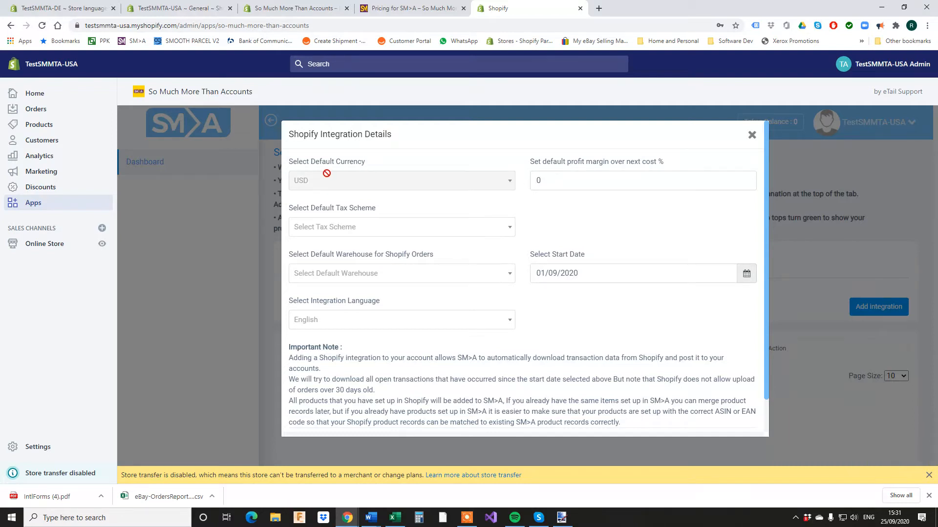
{"action": "left_click", "coordinate": [351, 227]}
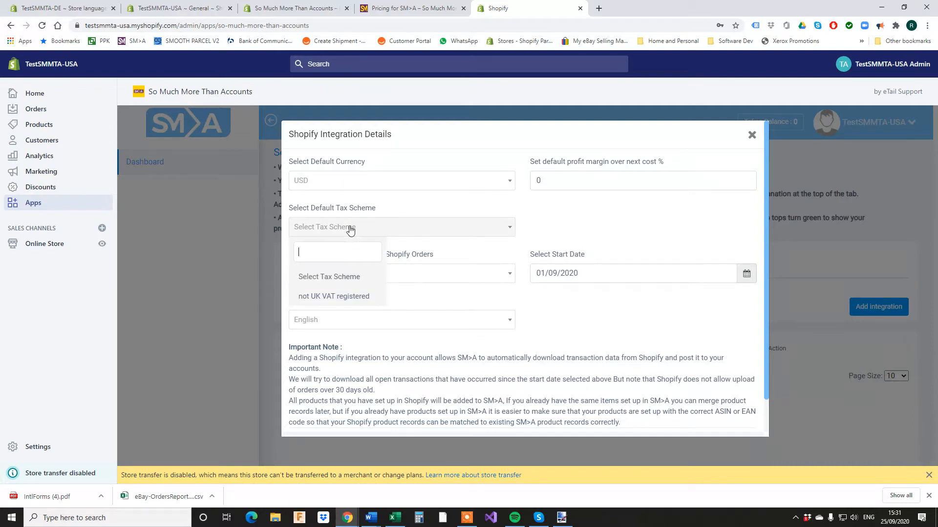
{"action": "left_click", "coordinate": [352, 297]}
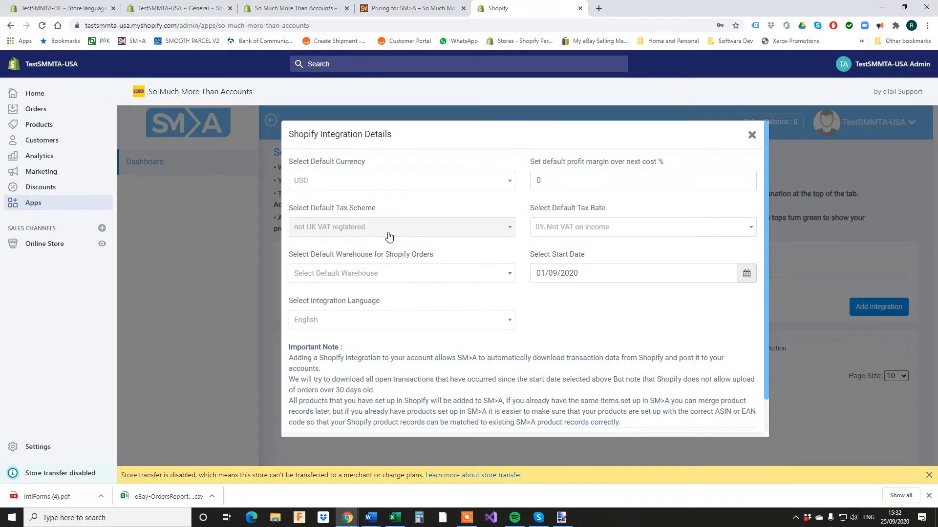
{"action": "left_click", "coordinate": [401, 270]}
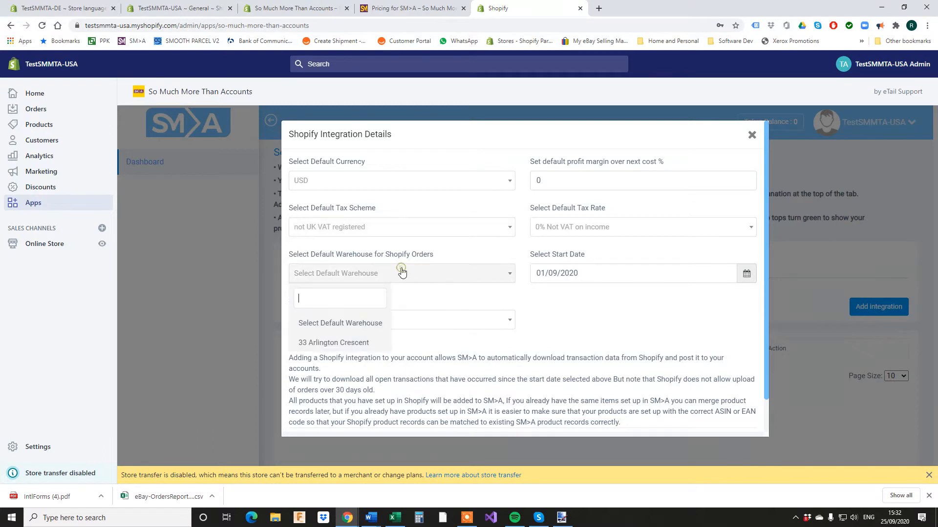
{"action": "left_click", "coordinate": [348, 344]}
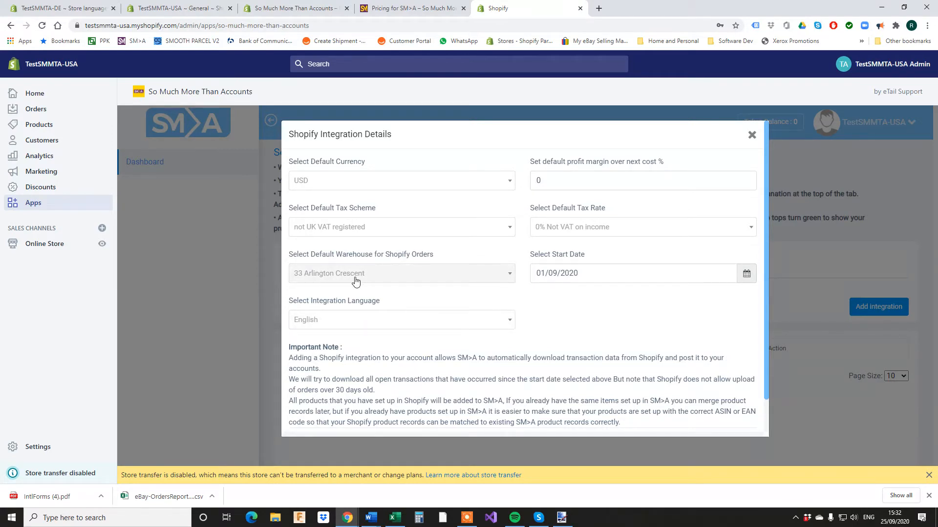
Check the store's general settings page, then return to the integration details.
{"action": "left_click", "coordinate": [169, 8]}
{"action": "scroll", "coordinate": [517, 291], "scroll_direction": "down", "scroll_amount": 3}
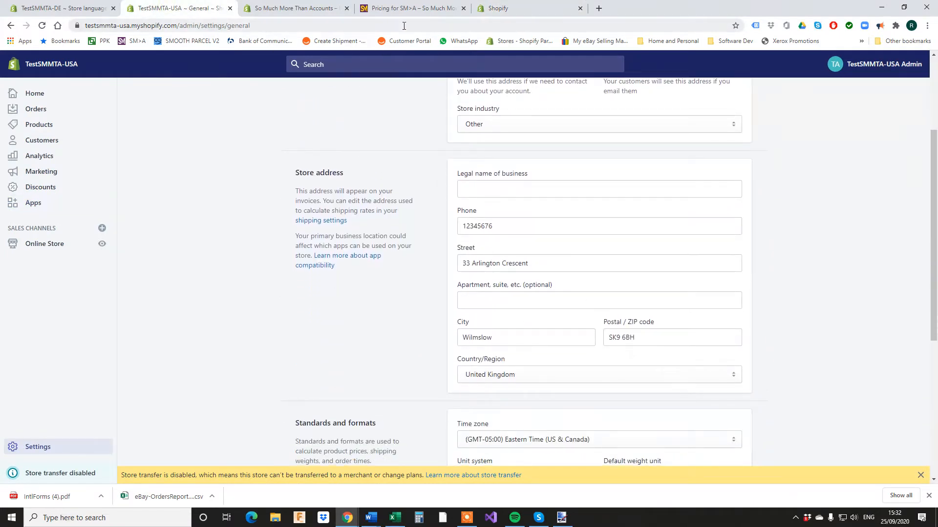
{"action": "left_click", "coordinate": [494, 13]}
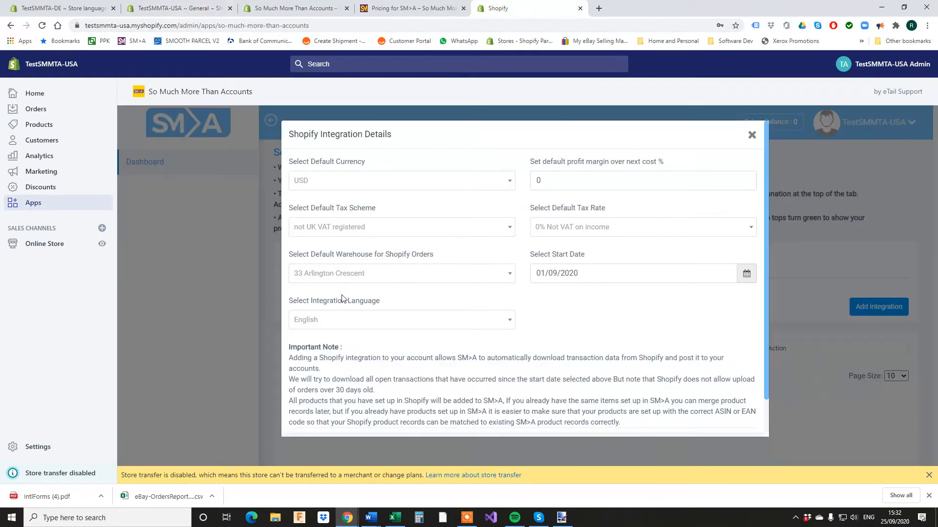
Set the default profit margin to 50 and submit the integration.
{"action": "mouse_move", "coordinate": [367, 307]}
{"action": "left_click", "coordinate": [557, 179]}
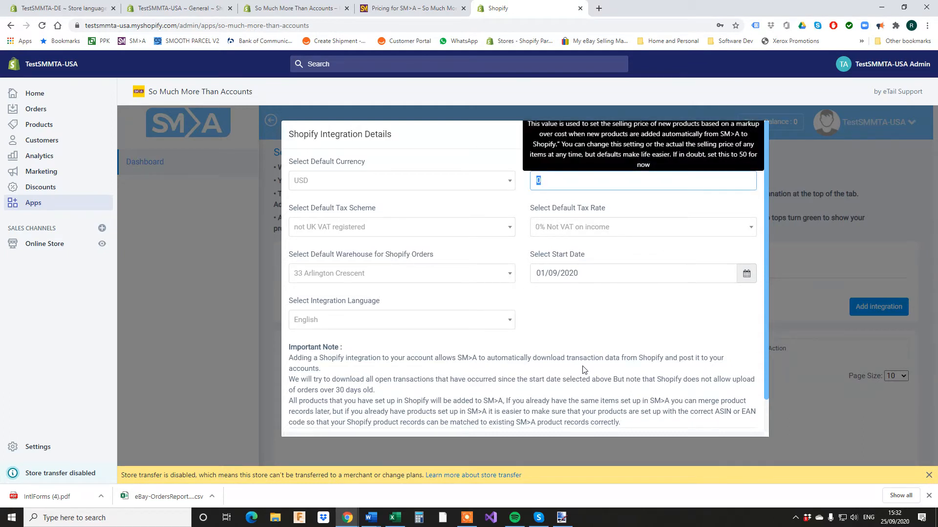
{"action": "type", "text": "50"}
{"action": "scroll", "coordinate": [545, 309], "scroll_direction": "down", "scroll_amount": 1}
{"action": "left_click", "coordinate": [732, 408]}
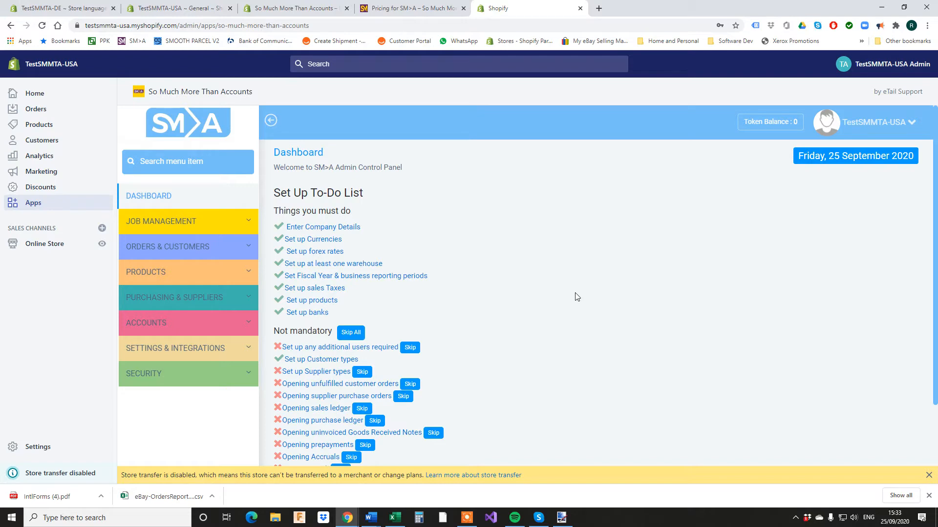
Review the store's general settings again and return to the SM>A dashboard.
{"action": "left_click", "coordinate": [200, 7]}
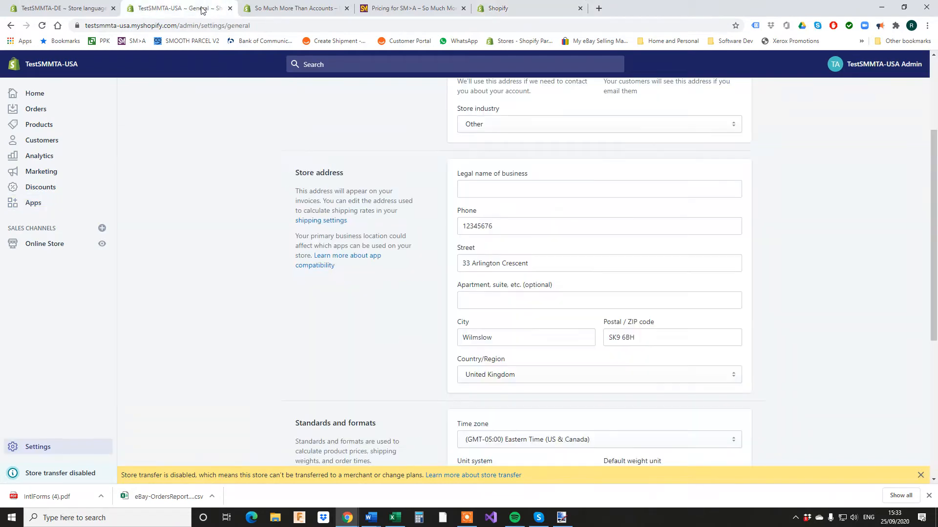
{"action": "scroll", "coordinate": [518, 224], "scroll_direction": "up", "scroll_amount": 3}
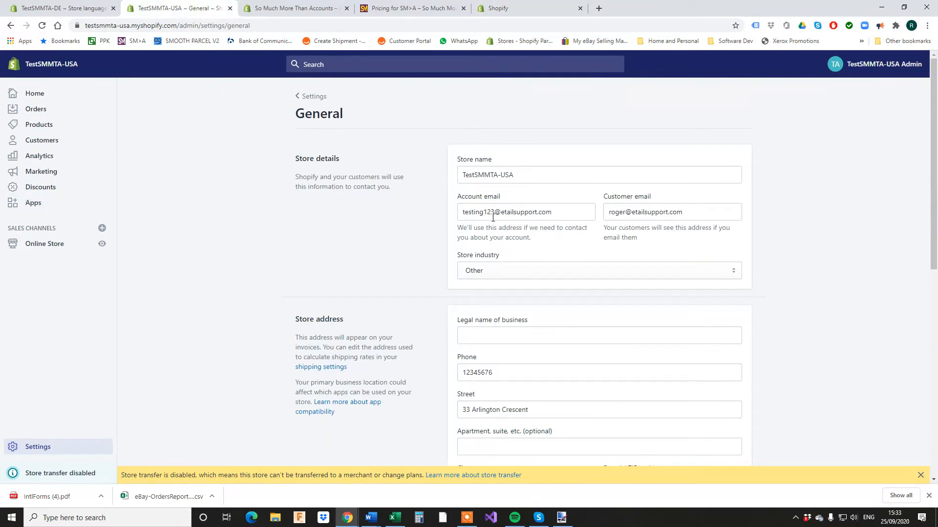
{"action": "left_click", "coordinate": [521, 10]}
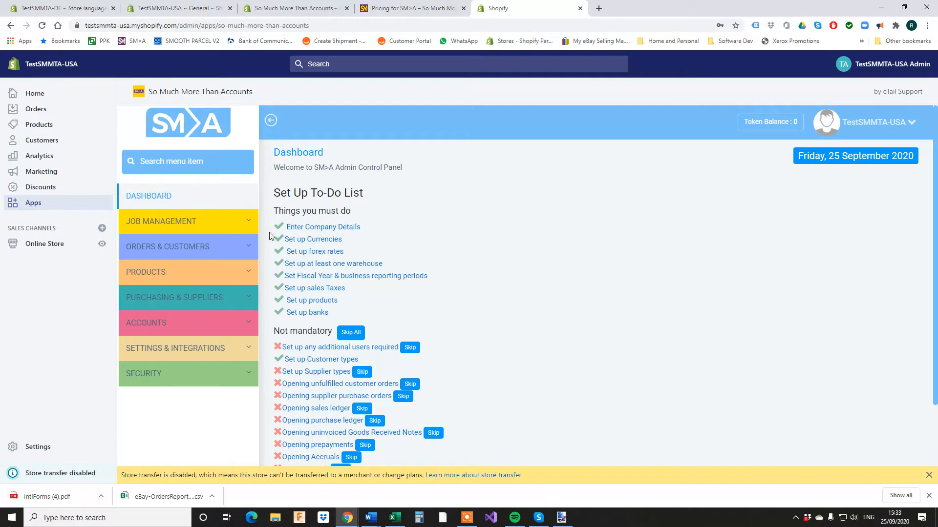
Skip all optional tasks on the Set Up To-Do List and expand the Products section.
{"action": "scroll", "coordinate": [515, 331], "scroll_direction": "down", "scroll_amount": 2}
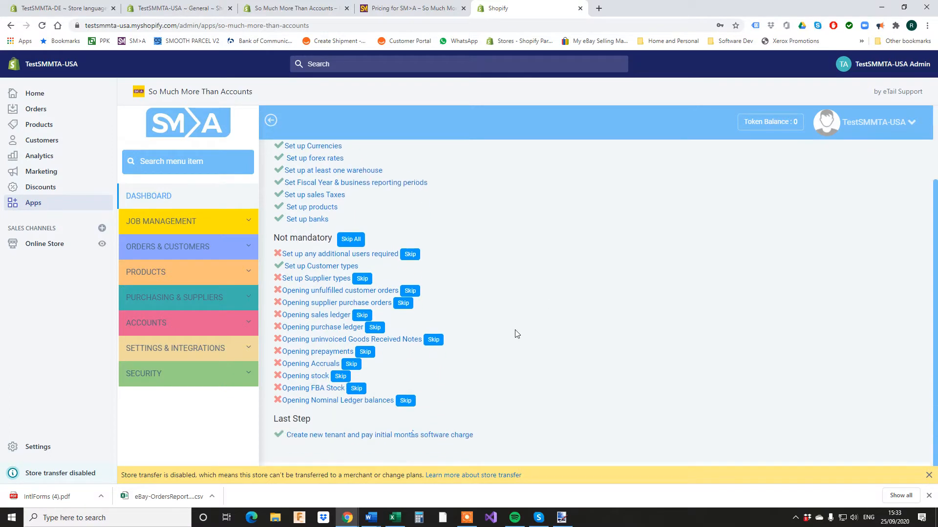
{"action": "scroll", "coordinate": [517, 330], "scroll_direction": "up", "scroll_amount": 1}
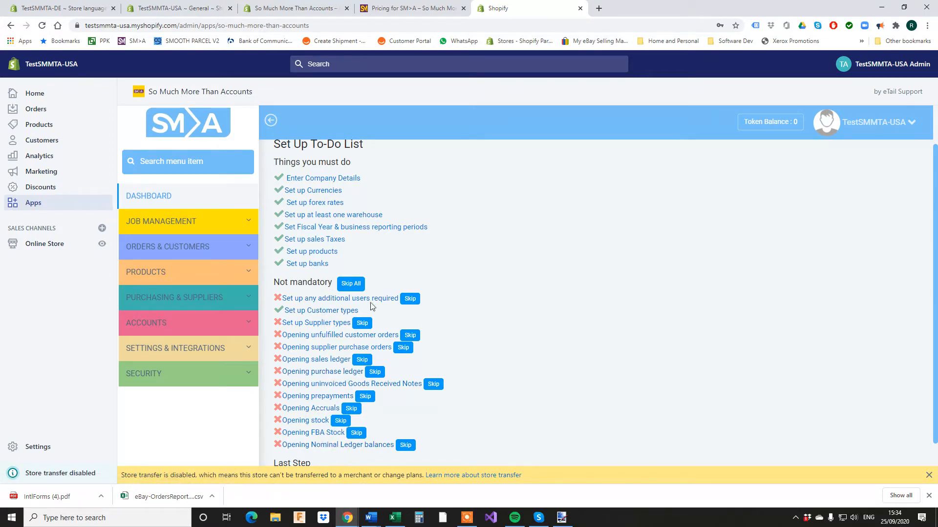
{"action": "left_click", "coordinate": [351, 285]}
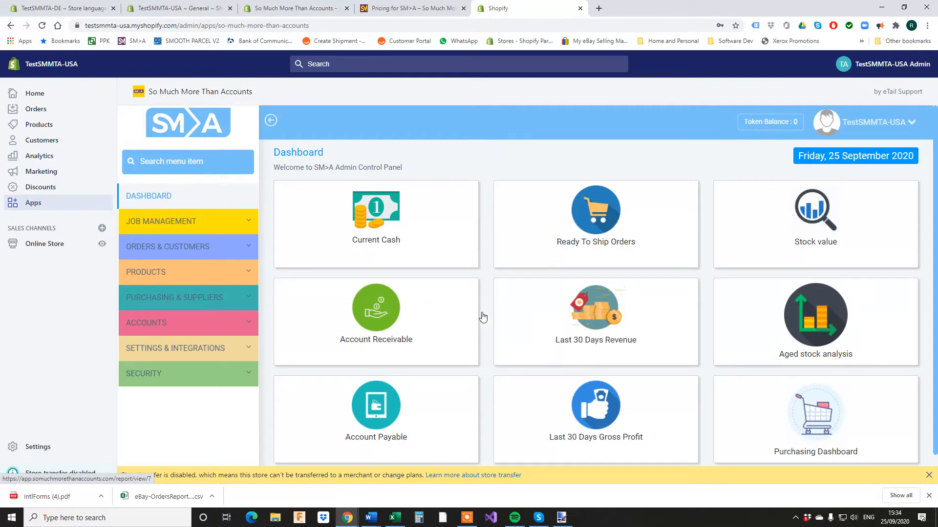
{"action": "left_click", "coordinate": [154, 278]}
{"action": "left_click", "coordinate": [164, 298]}
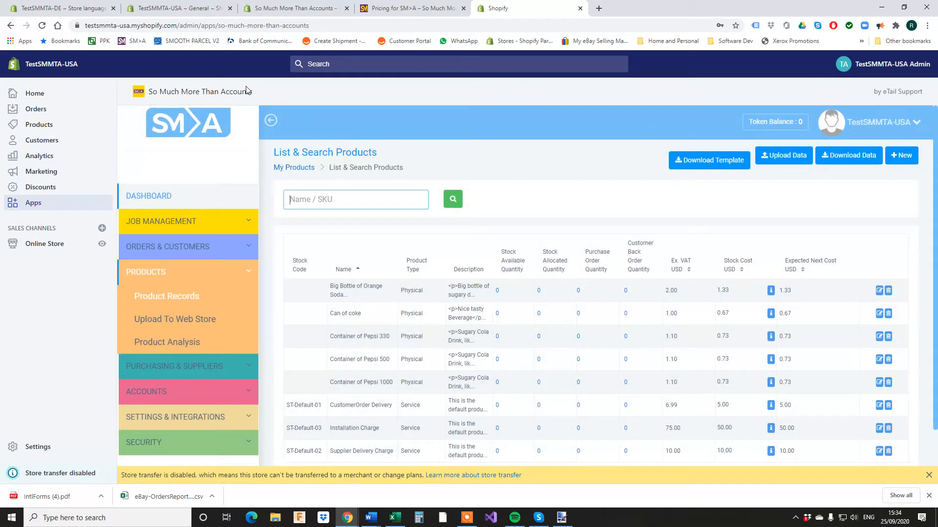
{"action": "left_click", "coordinate": [181, 10]}
{"action": "left_click", "coordinate": [285, 9]}
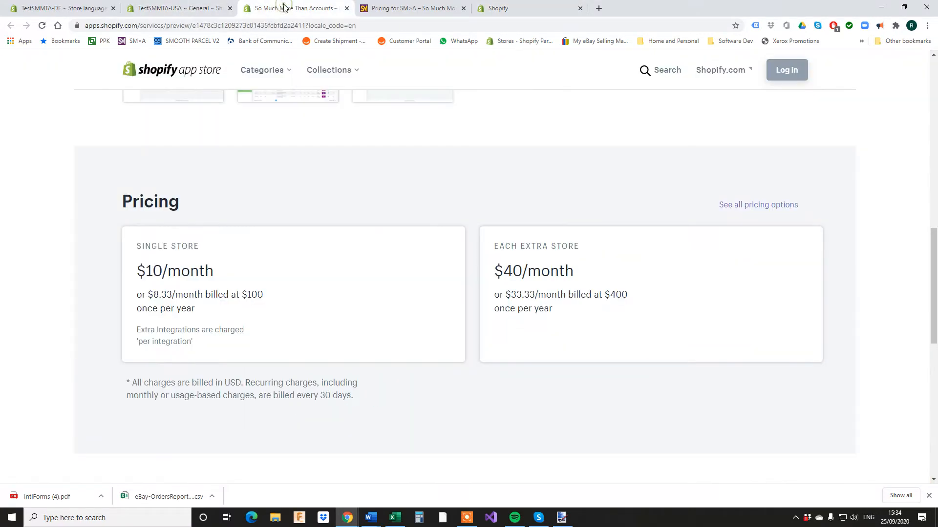
{"action": "left_click", "coordinate": [195, 9]}
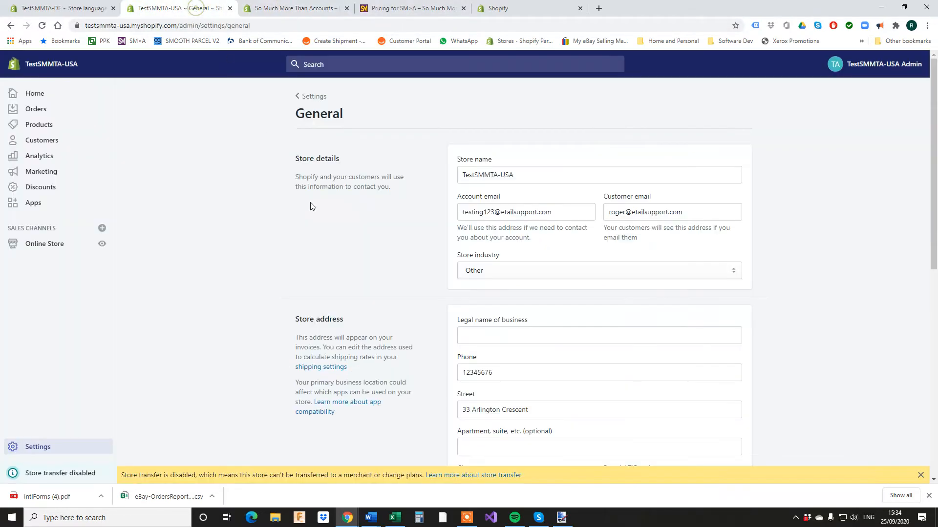
{"action": "left_click", "coordinate": [28, 126]}
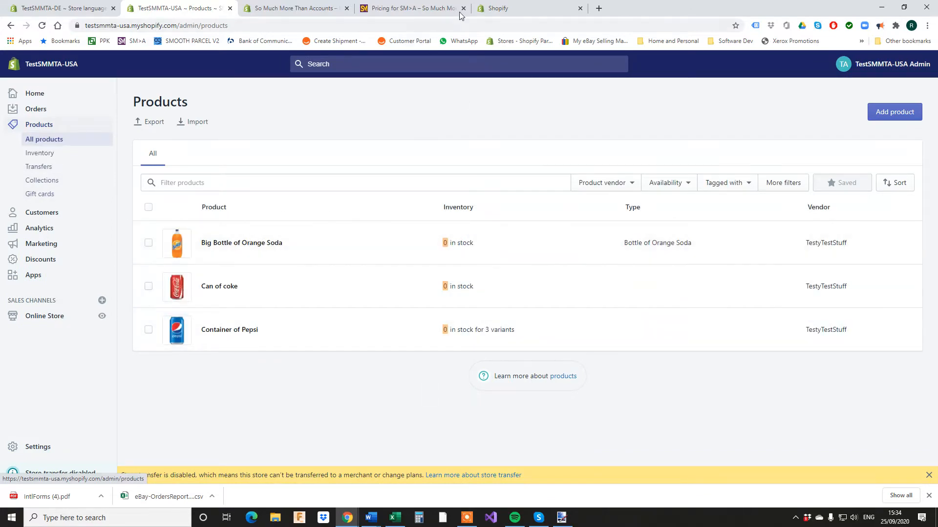
{"action": "left_click", "coordinate": [496, 8]}
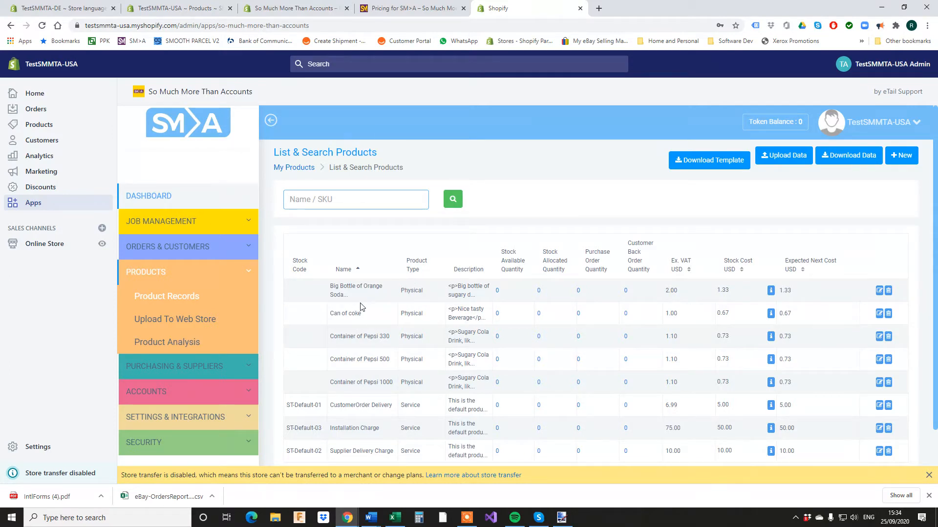
Open Big Bottle of Orange Soda's Edit Product form and review its details and 2.00 USD price.
{"action": "left_click", "coordinate": [879, 290]}
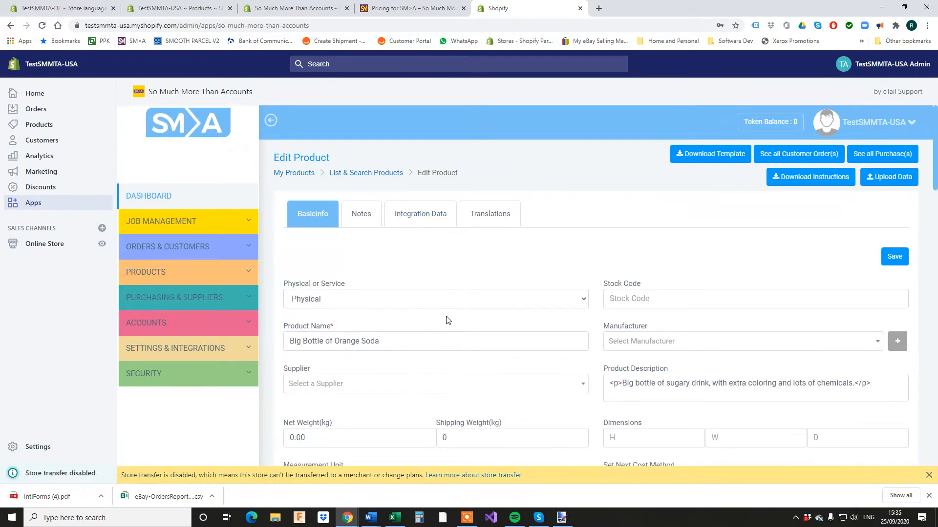
{"action": "scroll", "coordinate": [447, 320], "scroll_direction": "down", "scroll_amount": 3}
{"action": "scroll", "coordinate": [509, 332], "scroll_direction": "down", "scroll_amount": 8}
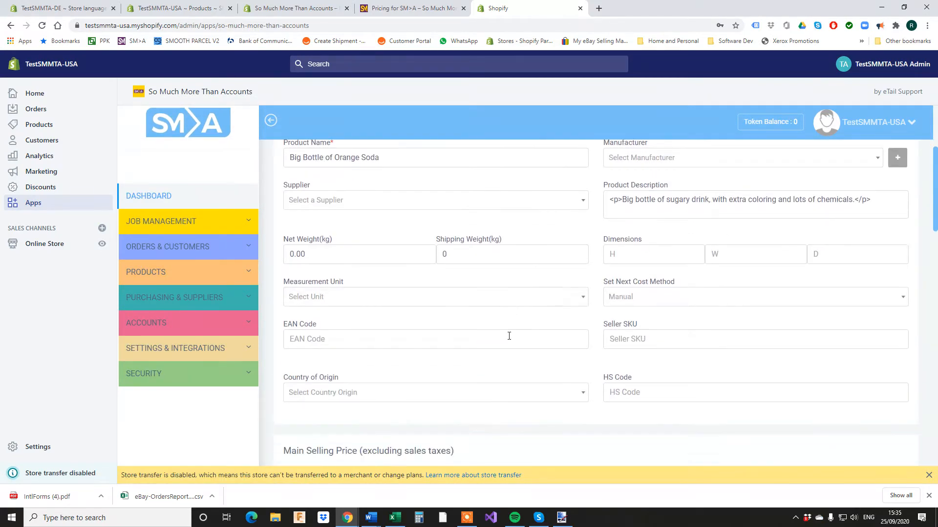
{"action": "scroll", "coordinate": [484, 313], "scroll_direction": "up", "scroll_amount": 1}
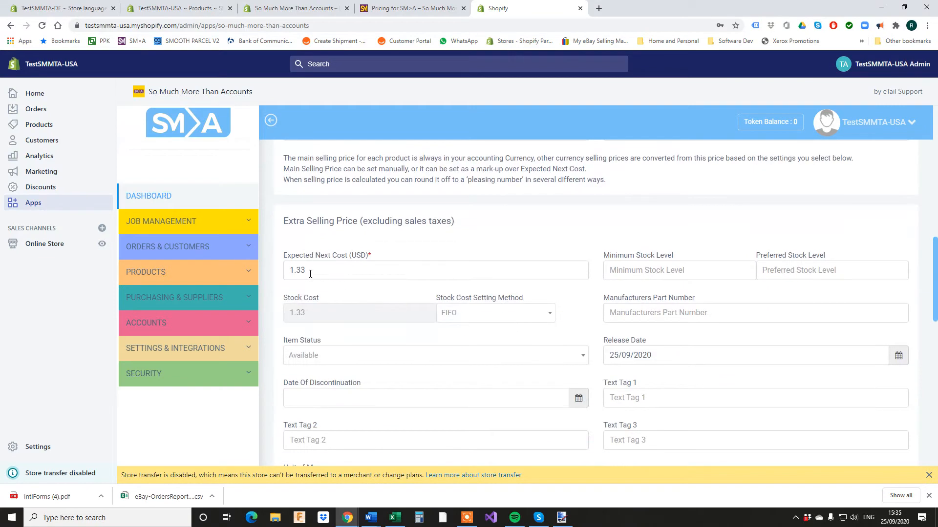
{"action": "scroll", "coordinate": [347, 293], "scroll_direction": "down", "scroll_amount": 4}
{"action": "scroll", "coordinate": [352, 333], "scroll_direction": "up", "scroll_amount": 3}
{"action": "scroll", "coordinate": [351, 333], "scroll_direction": "up", "scroll_amount": 7}
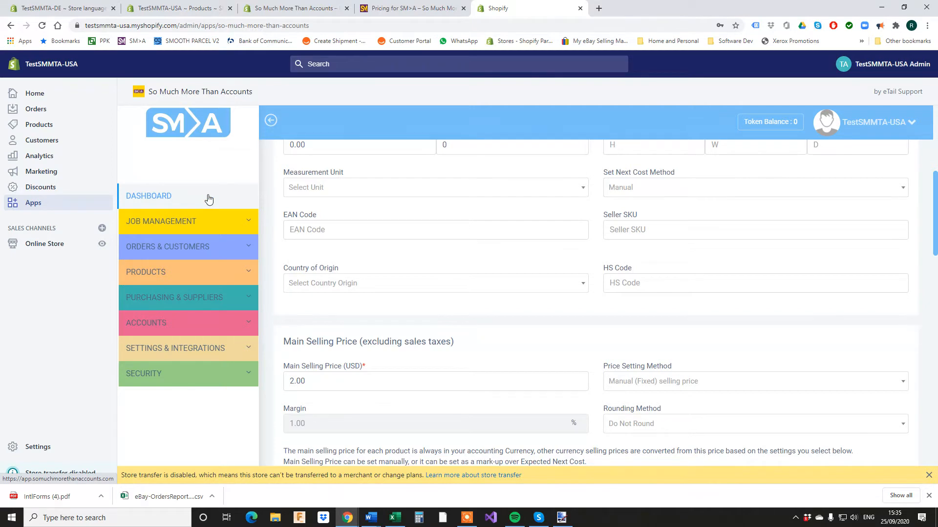
{"action": "scroll", "coordinate": [345, 176], "scroll_direction": "up", "scroll_amount": 3}
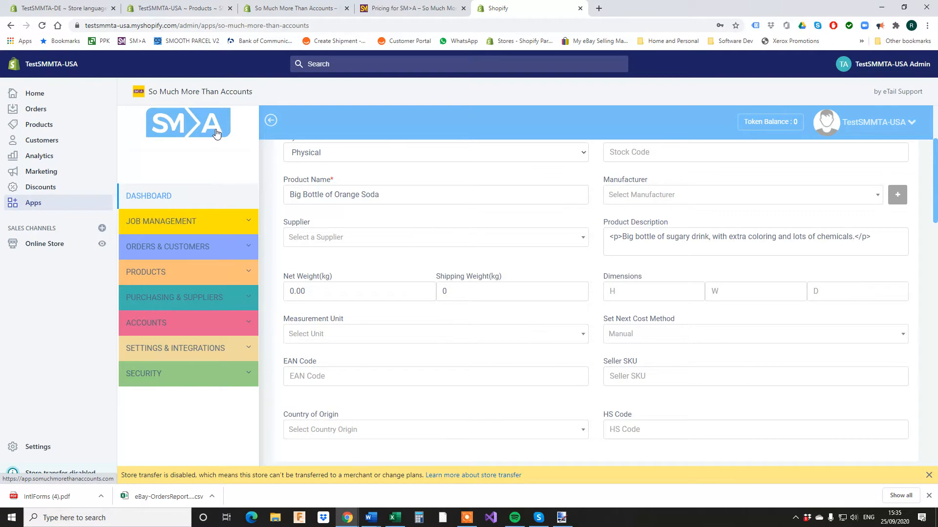
{"action": "scroll", "coordinate": [217, 134], "scroll_direction": "up", "scroll_amount": 3}
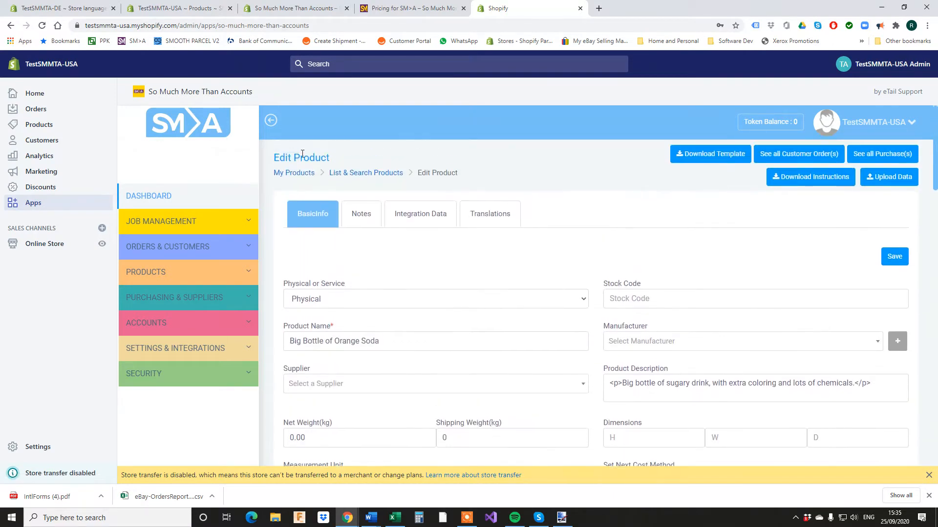
{"action": "left_click", "coordinate": [65, 9]}
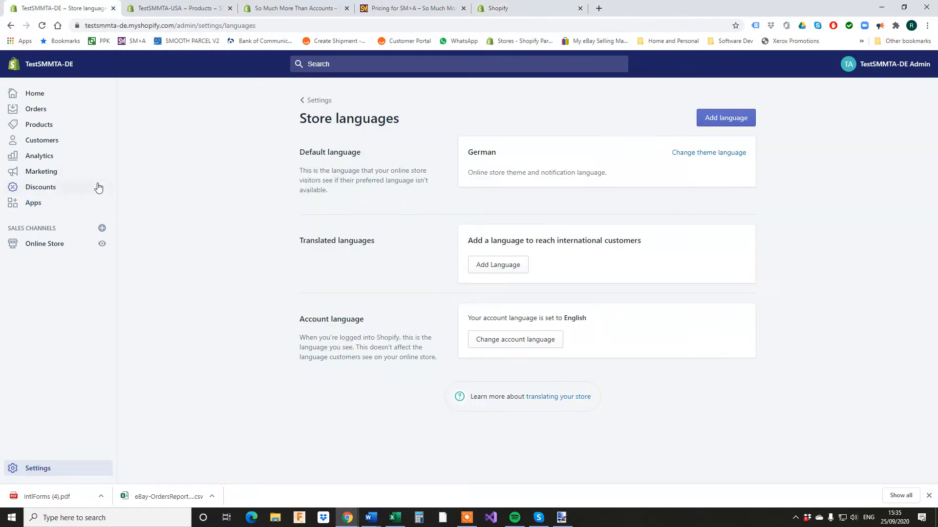
{"action": "left_click", "coordinate": [44, 464]}
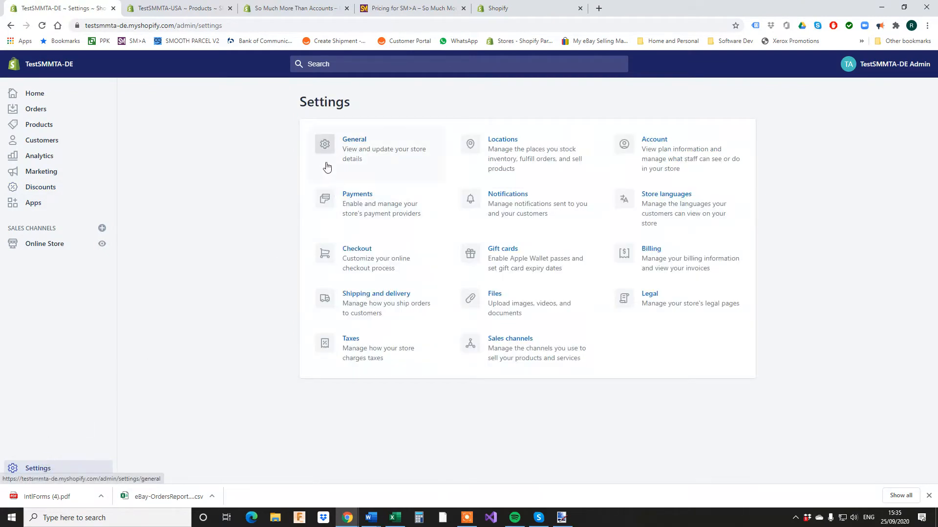
{"action": "left_click", "coordinate": [363, 157]}
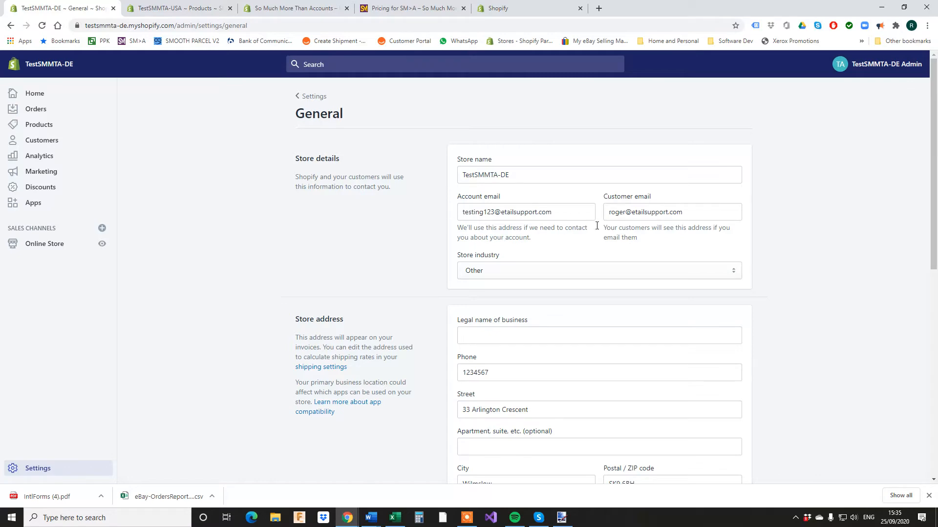
{"action": "left_click", "coordinate": [179, 9]}
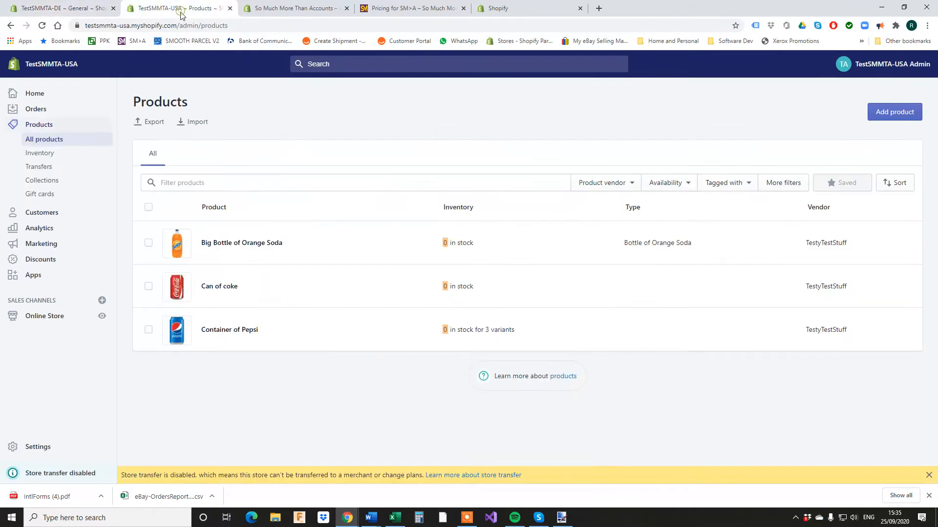
{"action": "left_click", "coordinate": [22, 447]}
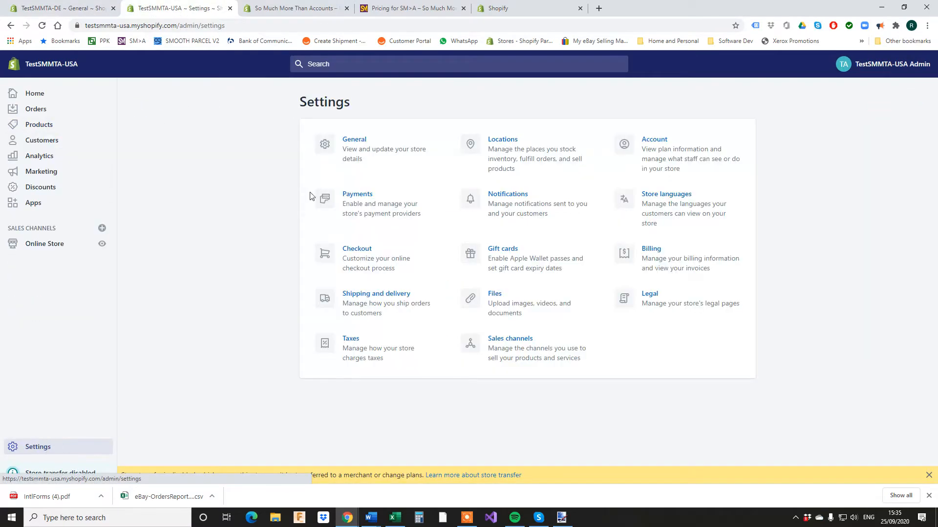
{"action": "left_click", "coordinate": [346, 160]}
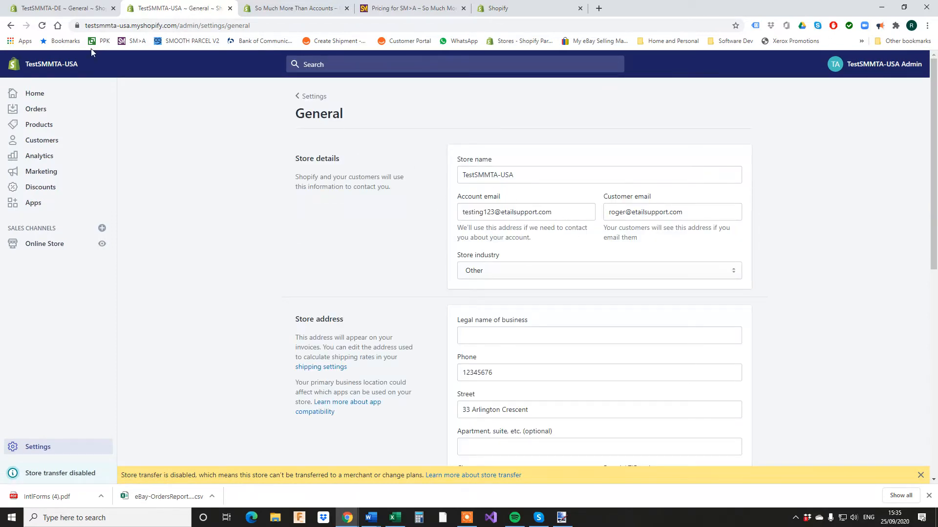
{"action": "left_click", "coordinate": [67, 11]}
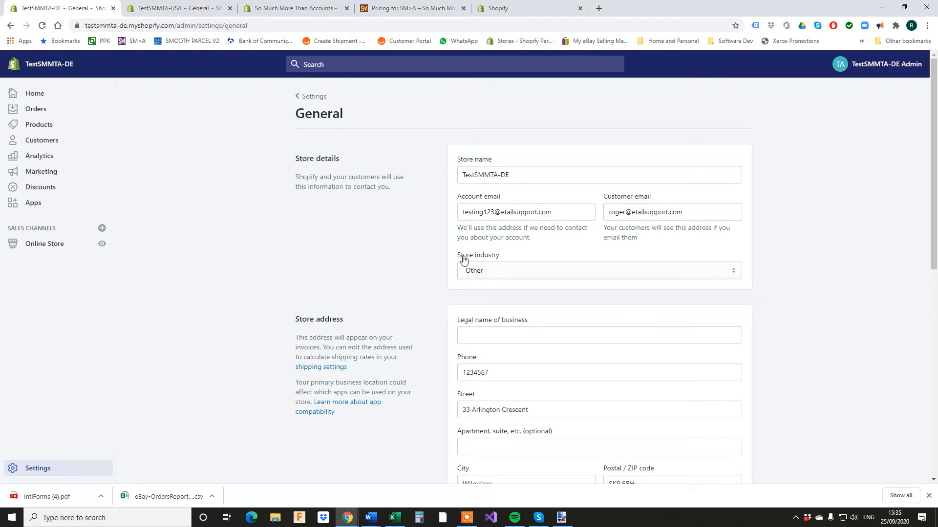
{"action": "left_click", "coordinate": [527, 15]}
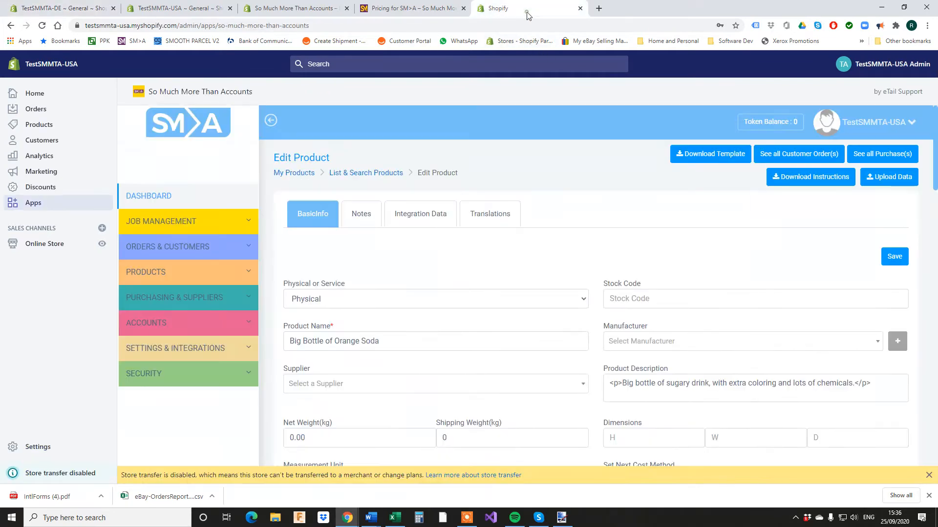
Test-install So Much More Than Accounts on TestSMMTA-DE, accepting that store transfer becomes disabled.
{"action": "left_click", "coordinate": [522, 43]}
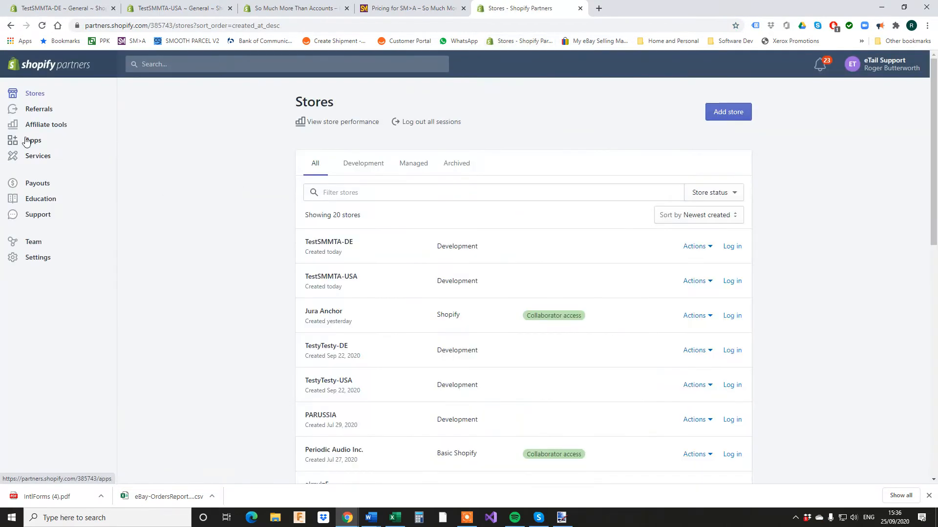
{"action": "left_click", "coordinate": [28, 140]}
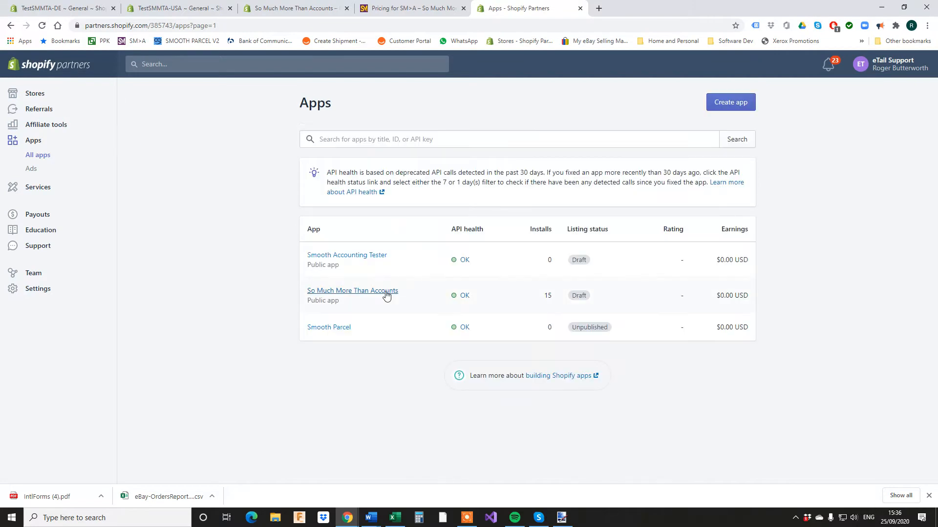
{"action": "left_click", "coordinate": [386, 294]}
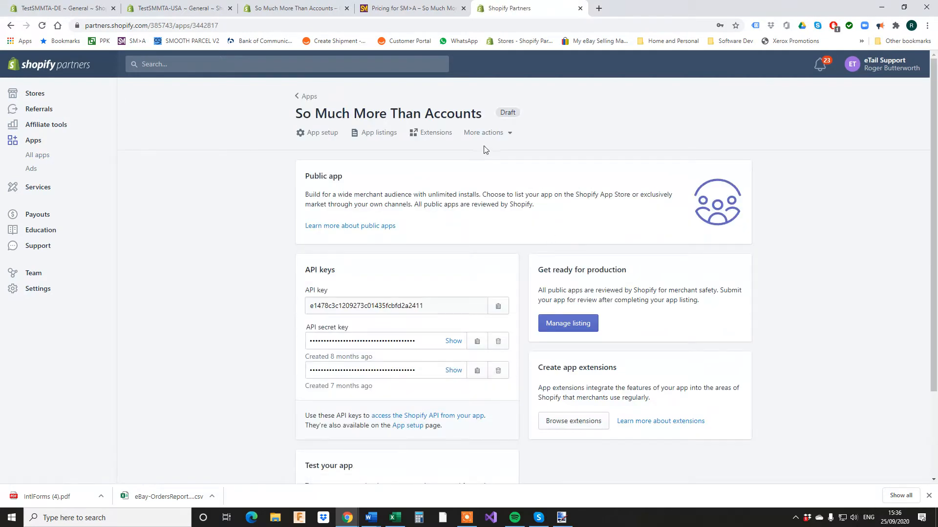
{"action": "left_click", "coordinate": [493, 132]}
{"action": "left_click", "coordinate": [488, 157]}
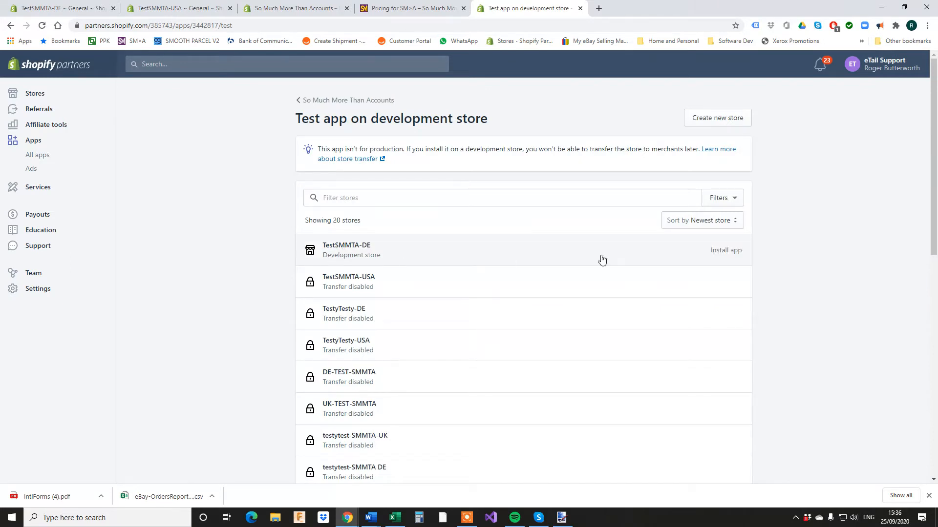
{"action": "left_click", "coordinate": [721, 251]}
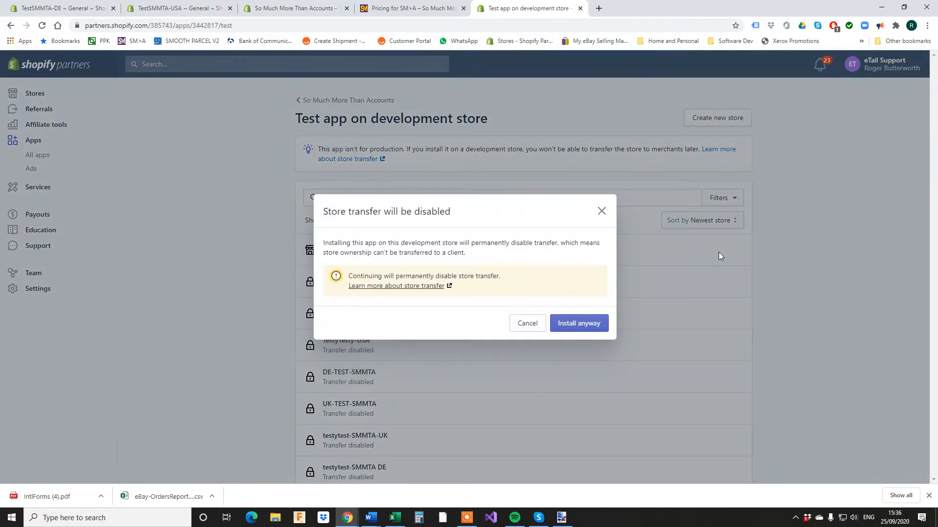
{"action": "left_click", "coordinate": [579, 324]}
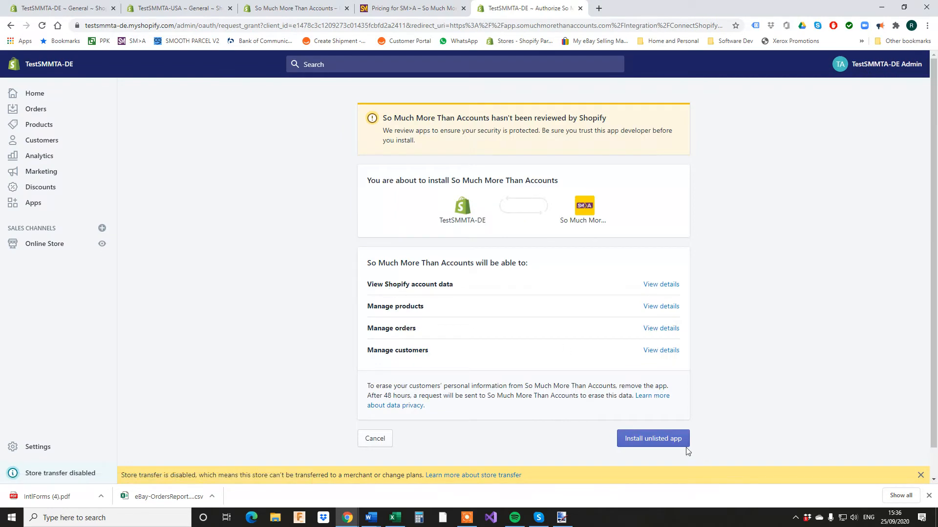
Install the unlisted app and link TestSMMTA-DE to the existing SM>A account.
{"action": "left_click", "coordinate": [652, 438]}
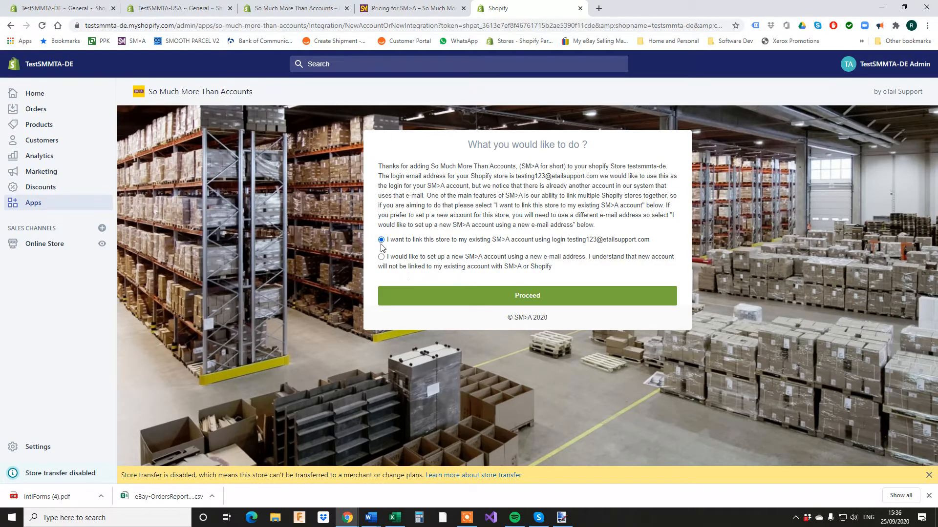
{"action": "left_click", "coordinate": [504, 298]}
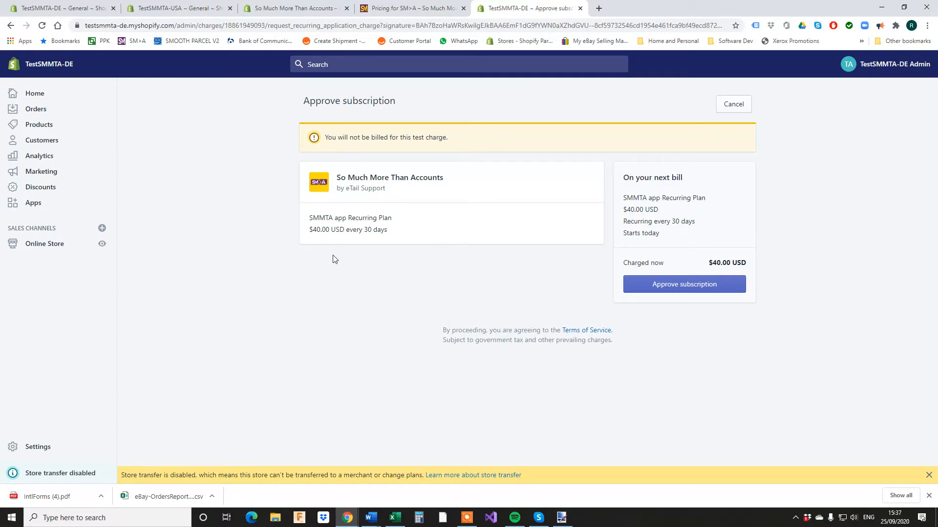
Approve the $40.00 USD 30-day recurring test subscription.
{"action": "left_click", "coordinate": [667, 287]}
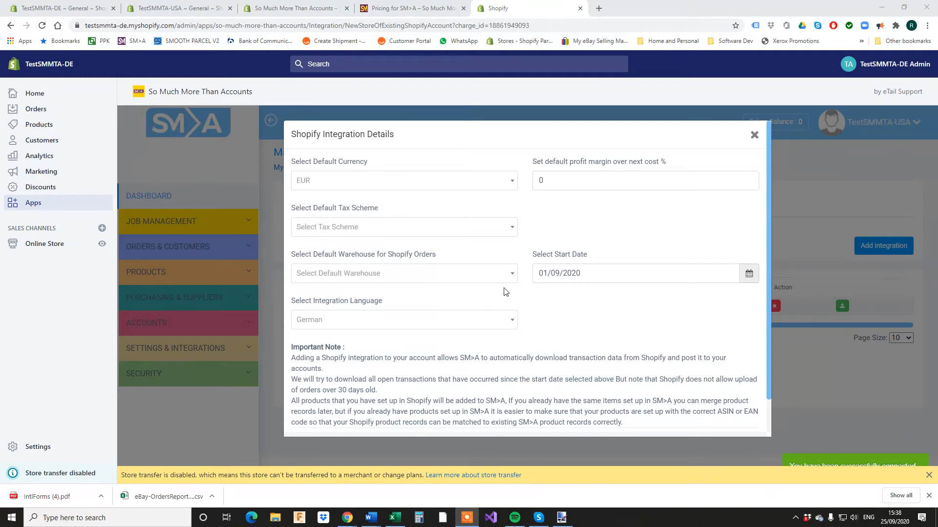
{"action": "mouse_move", "coordinate": [334, 174]}
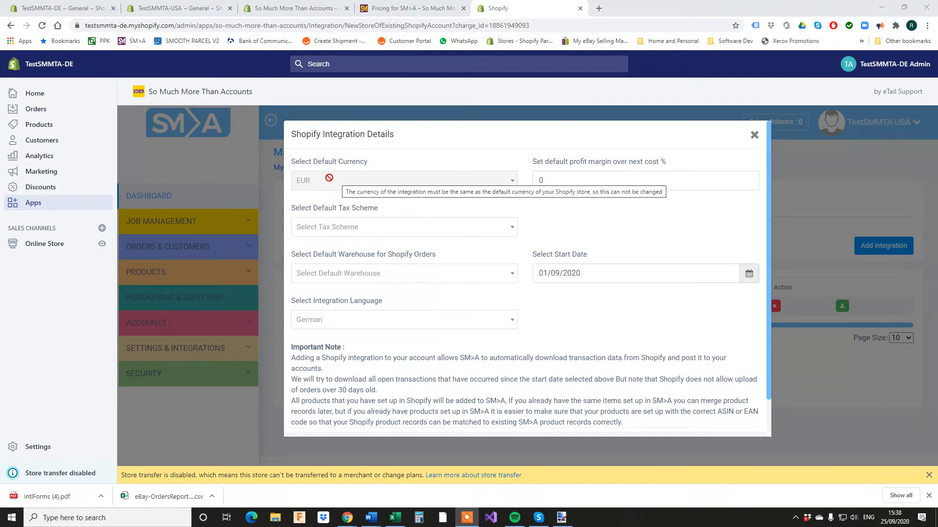
{"action": "left_click", "coordinate": [359, 234]}
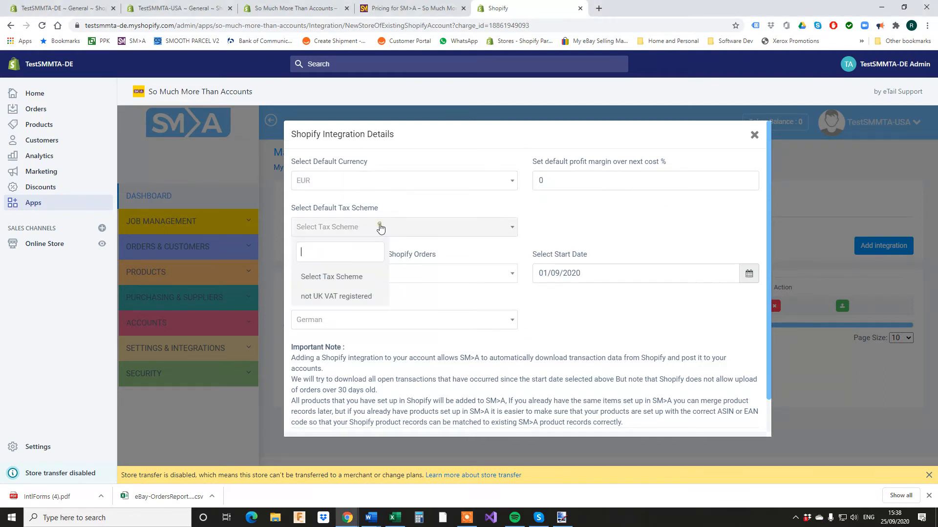
{"action": "left_click", "coordinate": [346, 299]}
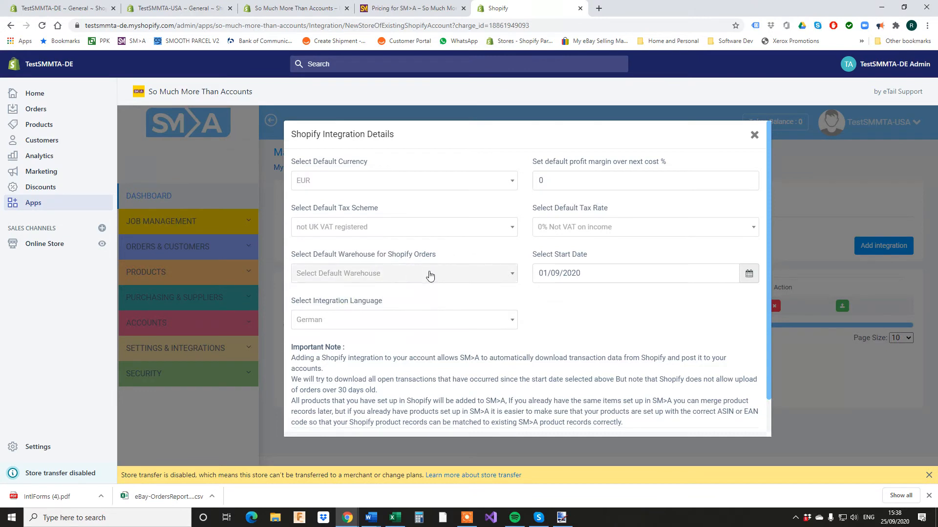
{"action": "left_click", "coordinate": [412, 276]}
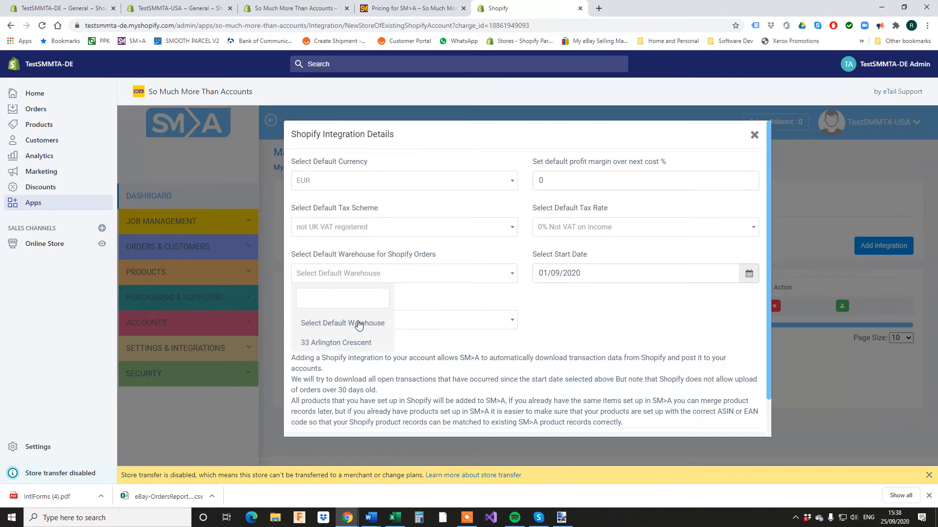
{"action": "left_click", "coordinate": [360, 324]}
{"action": "left_click", "coordinate": [394, 283]}
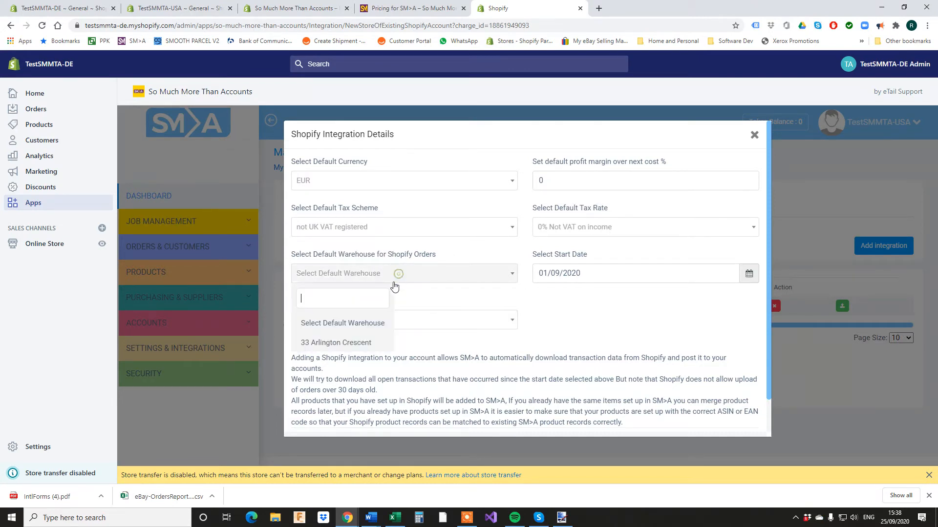
{"action": "left_click", "coordinate": [357, 343]}
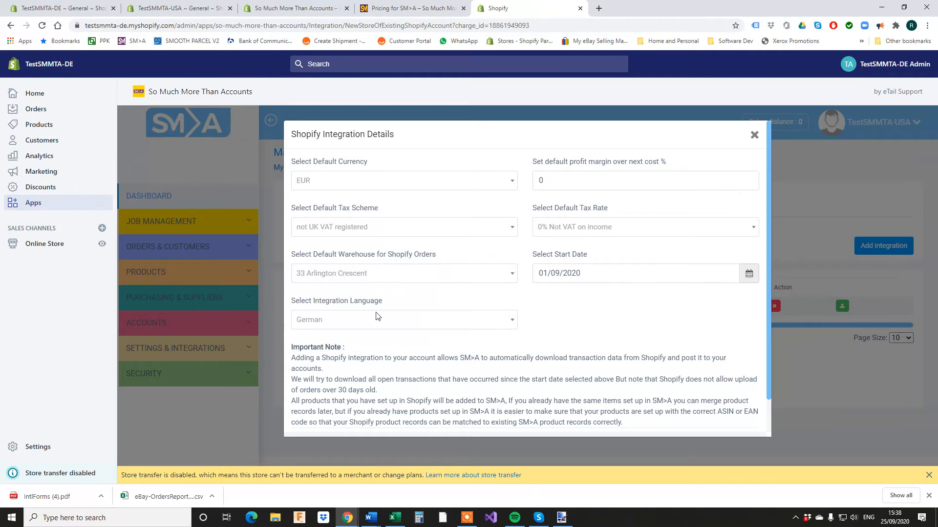
Replace the default profit margin with 30 and submit the integration settings.
{"action": "mouse_move", "coordinate": [322, 328]}
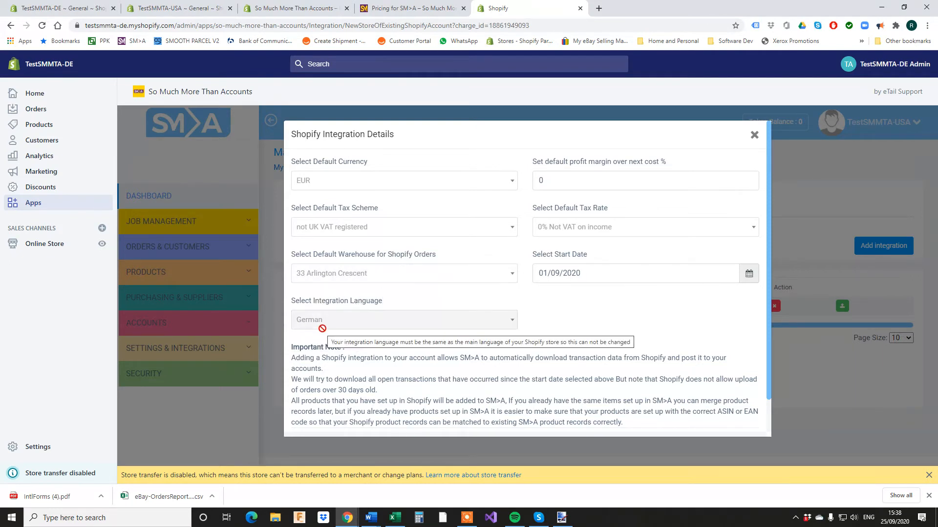
{"action": "double_click", "coordinate": [536, 180]}
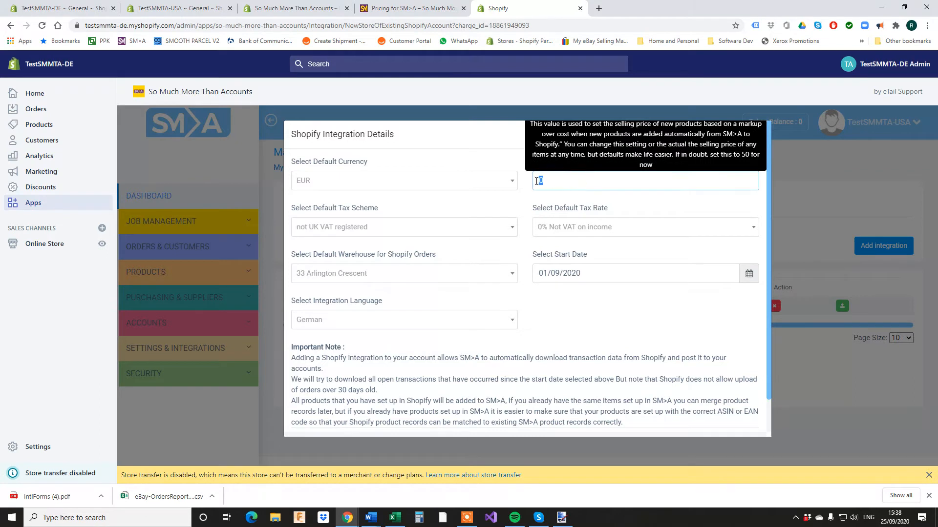
{"action": "type", "text": "30"}
{"action": "scroll", "coordinate": [592, 293], "scroll_direction": "down", "scroll_amount": 1}
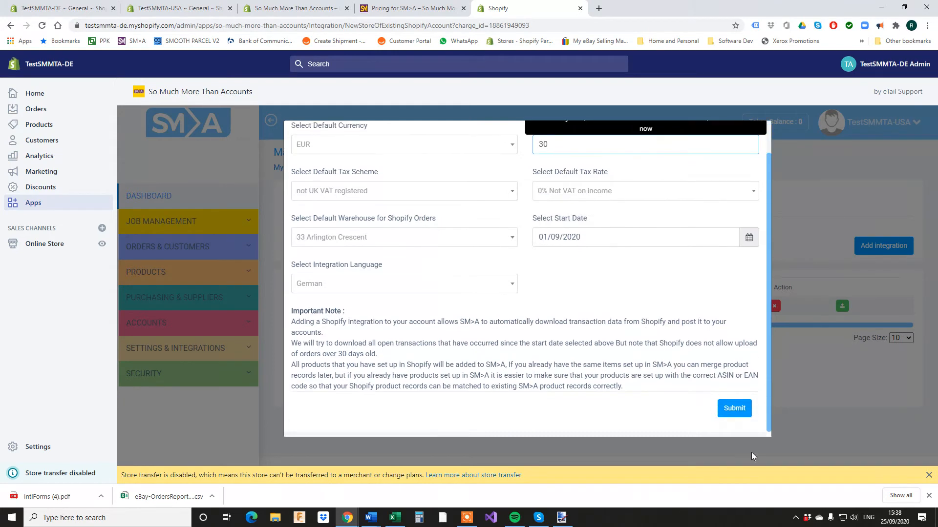
{"action": "left_click", "coordinate": [735, 409]}
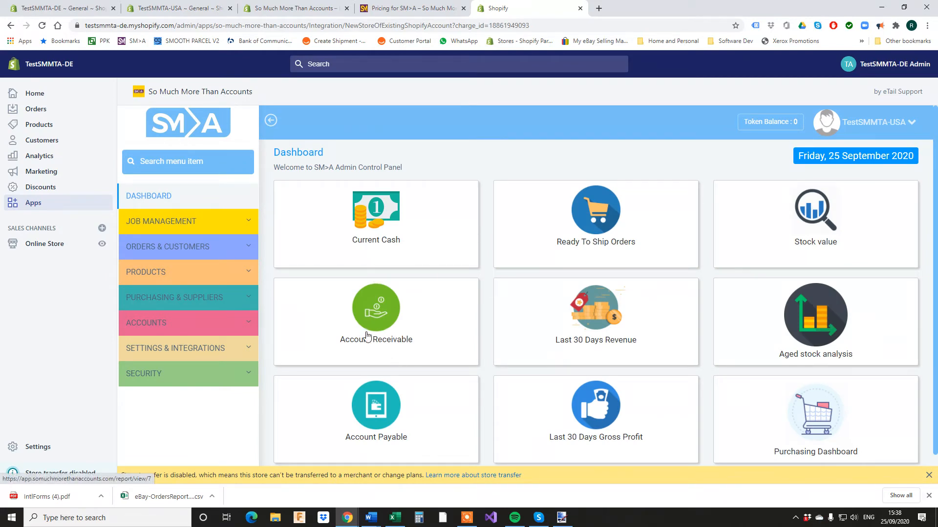
Open Manage Integrations to see testsmmta-usa at 50 and testsmmta-de at 30.
{"action": "left_click", "coordinate": [187, 349]}
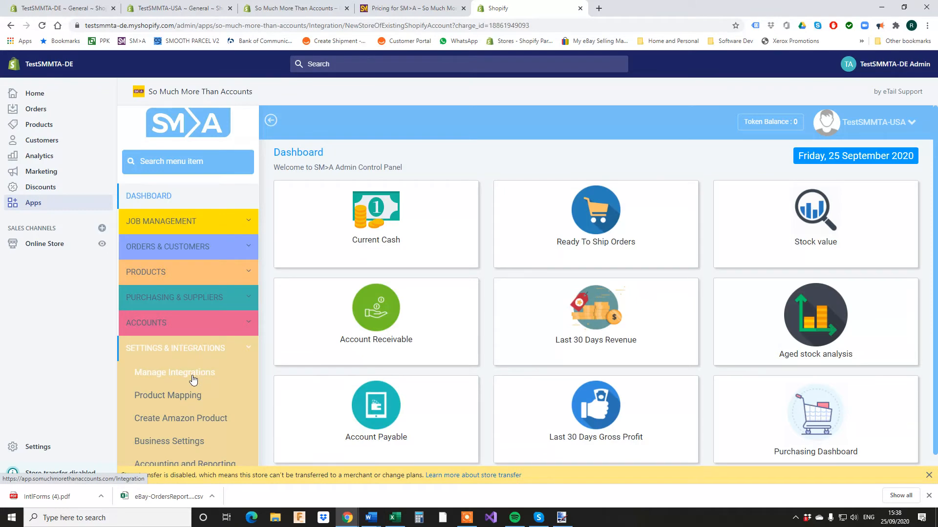
{"action": "left_click", "coordinate": [191, 373]}
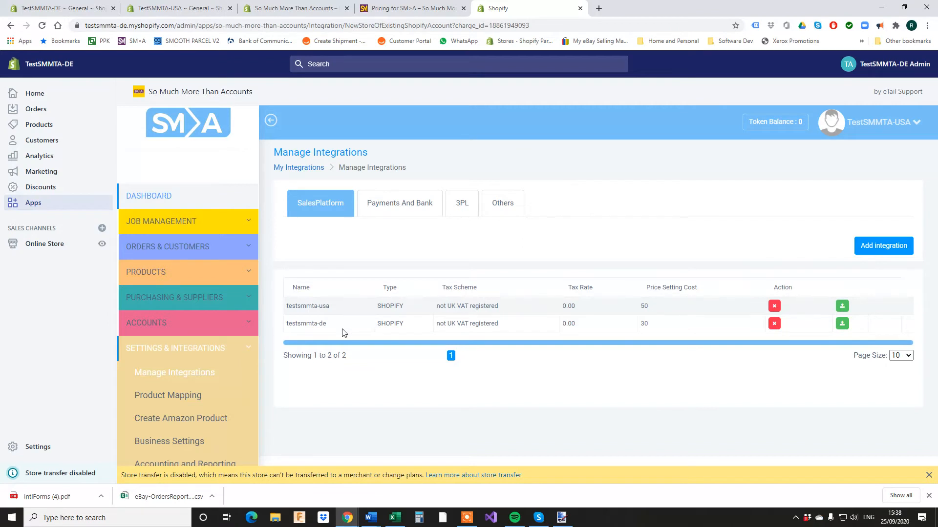
{"action": "scroll", "coordinate": [165, 373], "scroll_direction": "down", "scroll_amount": 1}
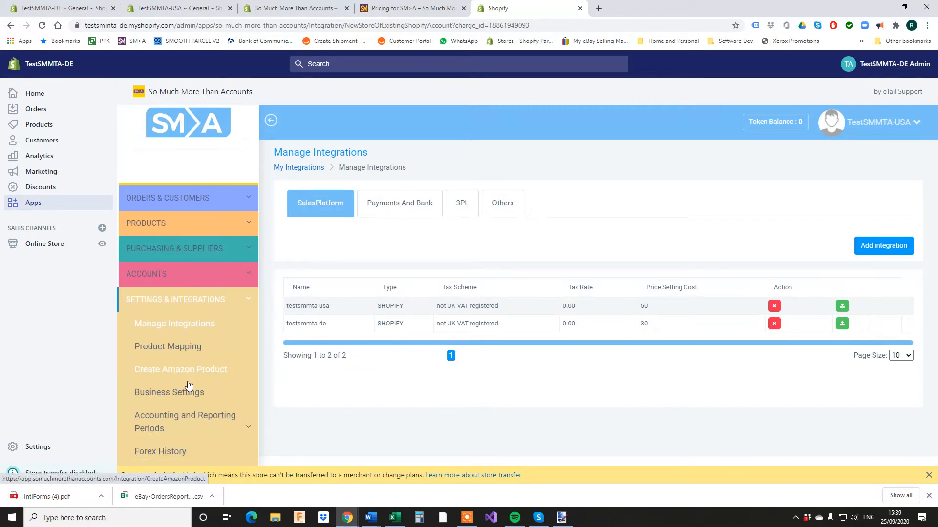
{"action": "left_click", "coordinate": [156, 392]}
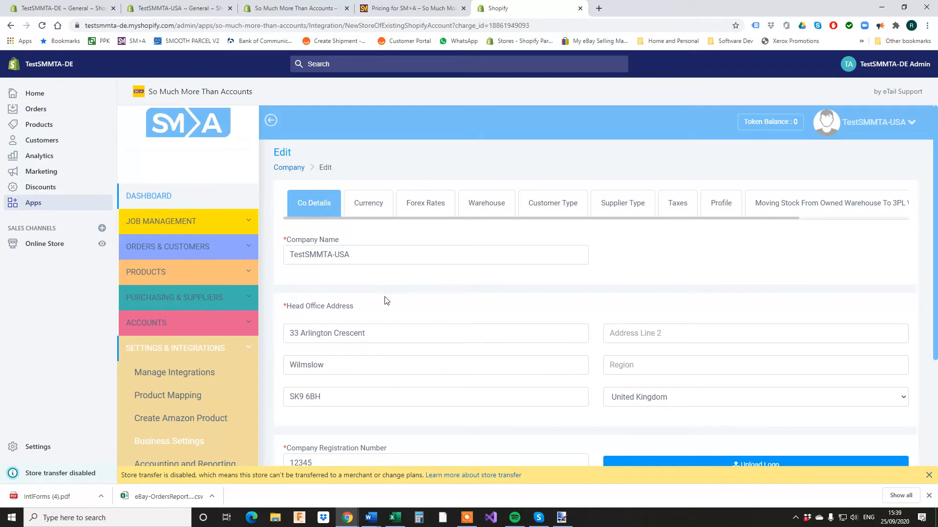
{"action": "left_click", "coordinate": [482, 208]}
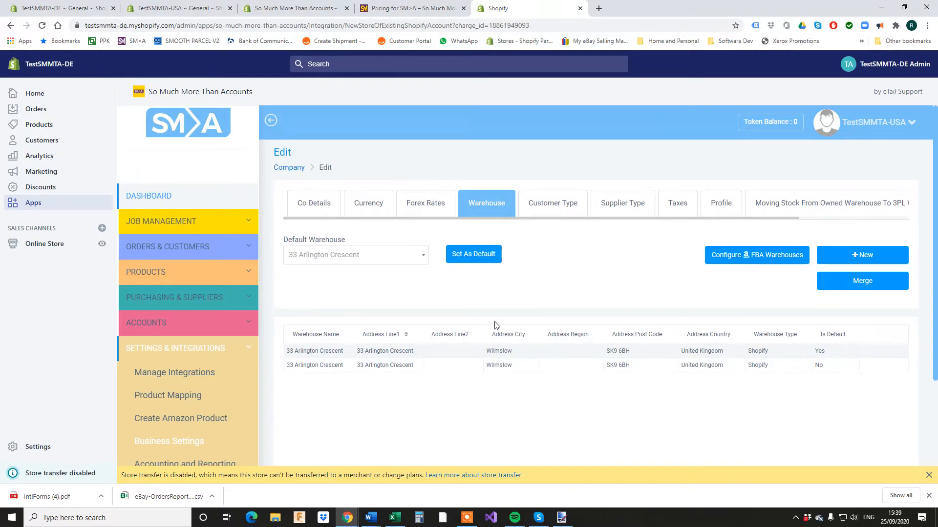
{"action": "left_click", "coordinate": [862, 281]}
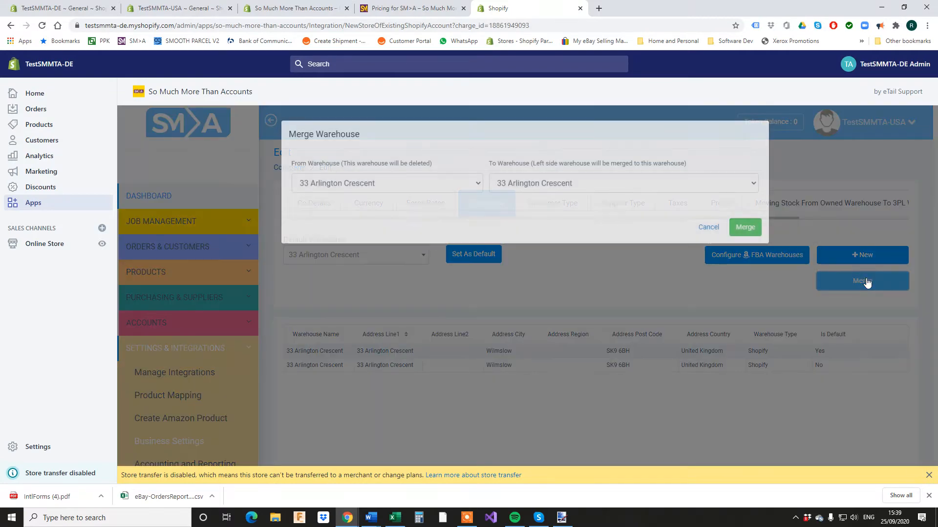
{"action": "left_click", "coordinate": [576, 184]}
{"action": "left_click", "coordinate": [562, 208]}
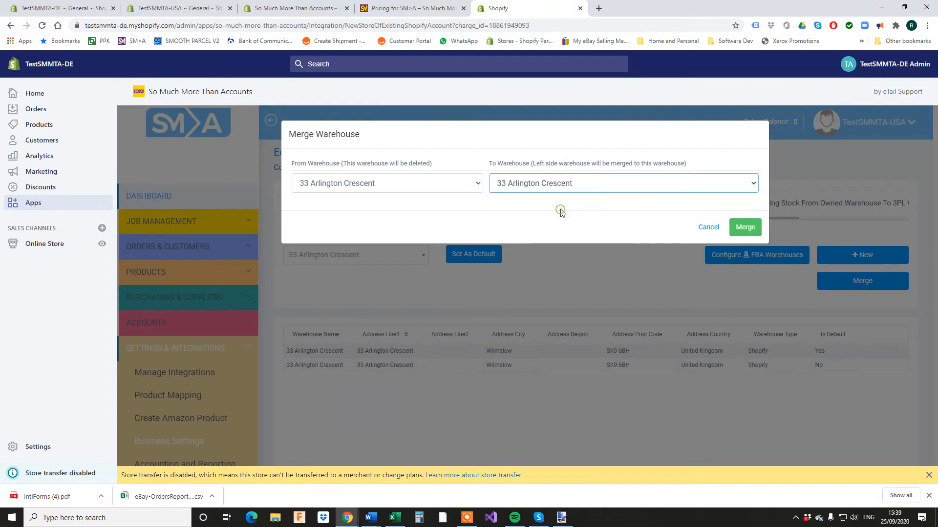
{"action": "left_click", "coordinate": [747, 227]}
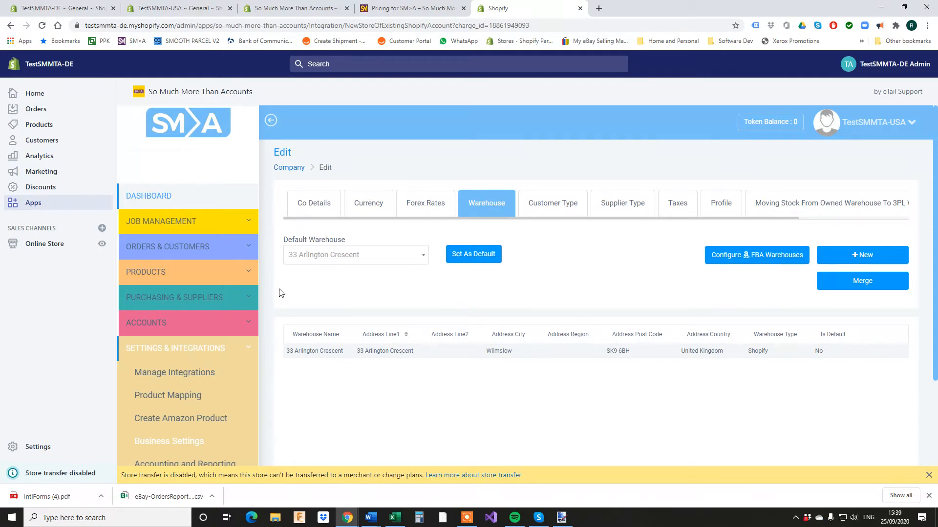
Expand Products, check the product languages settings, and open Product Records.
{"action": "left_click", "coordinate": [178, 278]}
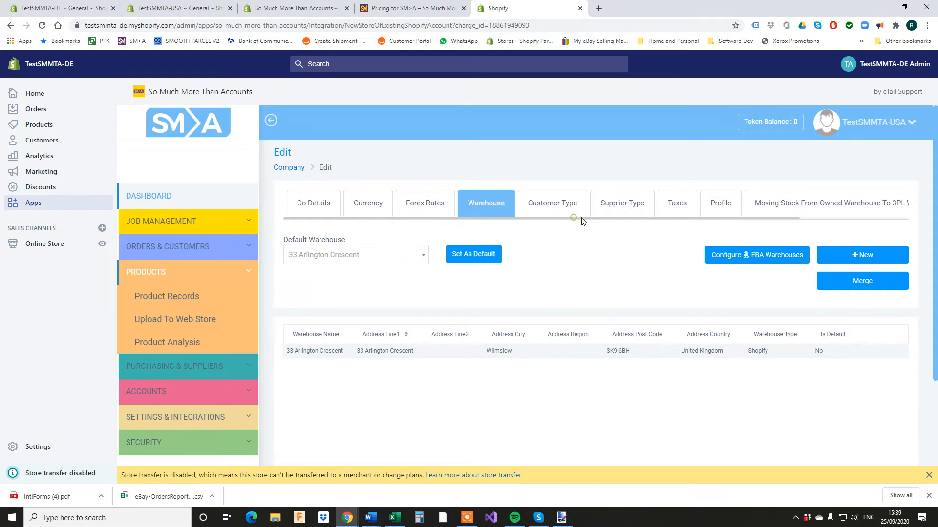
{"action": "left_click_drag", "start_coordinate": [581, 219], "coordinate": [740, 224]}
{"action": "left_click", "coordinate": [855, 210]}
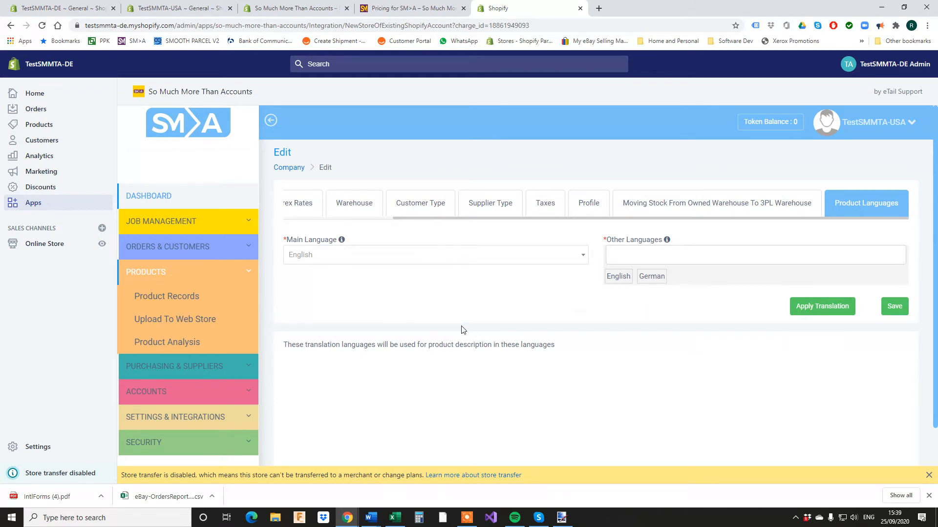
{"action": "left_click", "coordinate": [185, 297]}
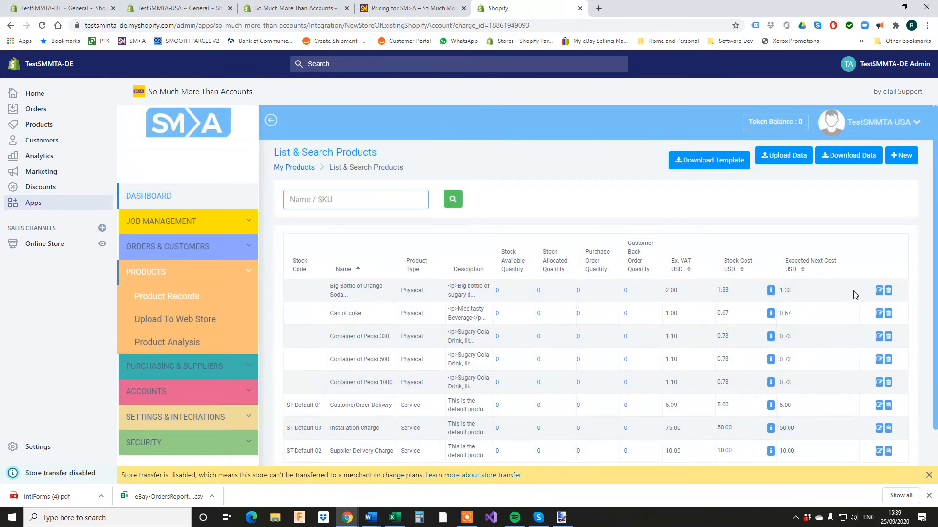
Tick testsmmta-de in Big Bottle of Orange Soda's integration data and upload it to the store.
{"action": "left_click", "coordinate": [879, 291]}
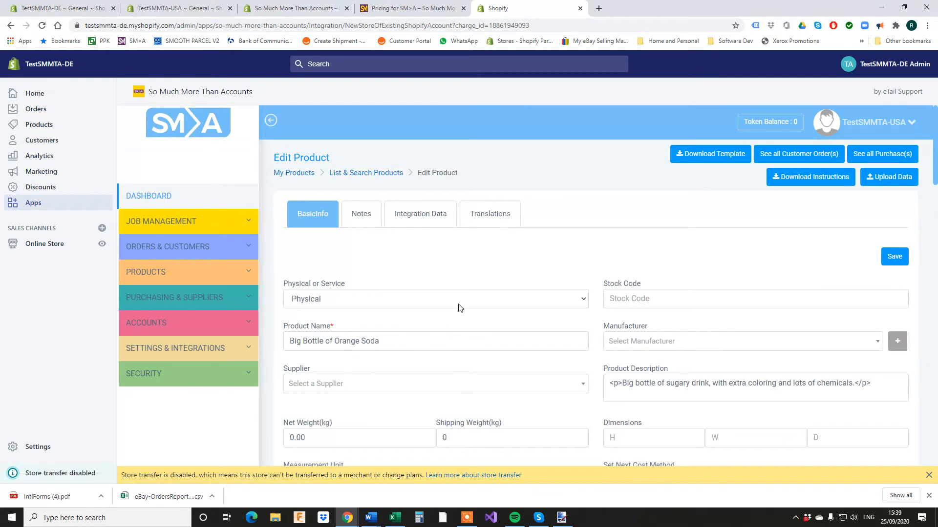
{"action": "left_click", "coordinate": [403, 221]}
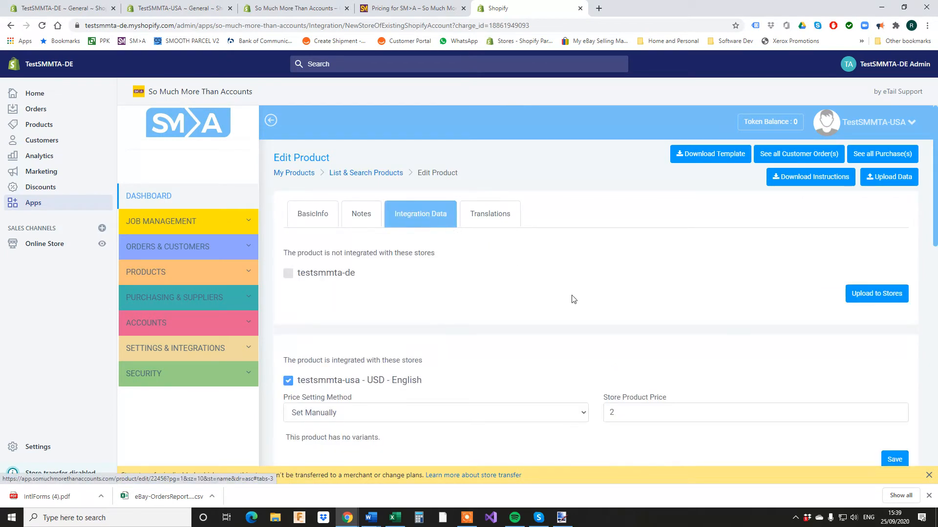
{"action": "scroll", "coordinate": [573, 298], "scroll_direction": "down", "scroll_amount": 4}
{"action": "scroll", "coordinate": [571, 275], "scroll_direction": "up", "scroll_amount": 3}
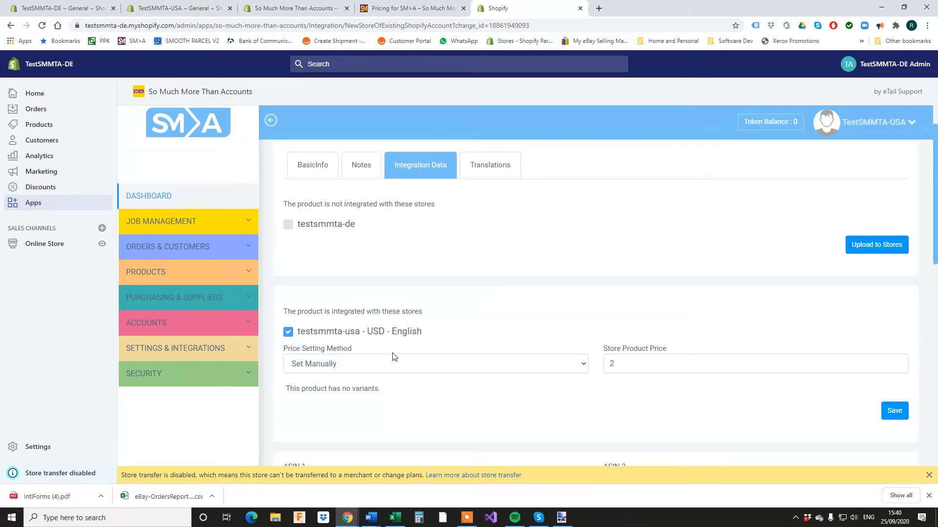
{"action": "left_click", "coordinate": [289, 226]}
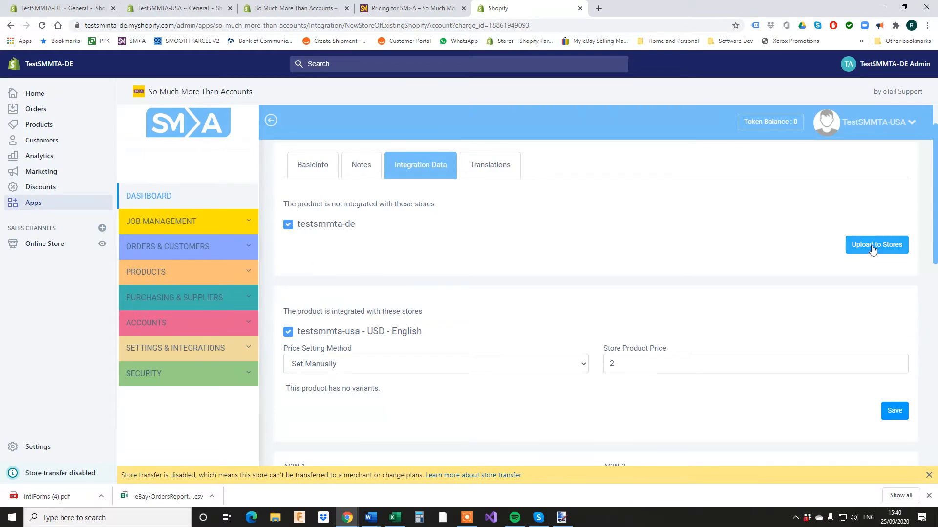
{"action": "left_click", "coordinate": [848, 250]}
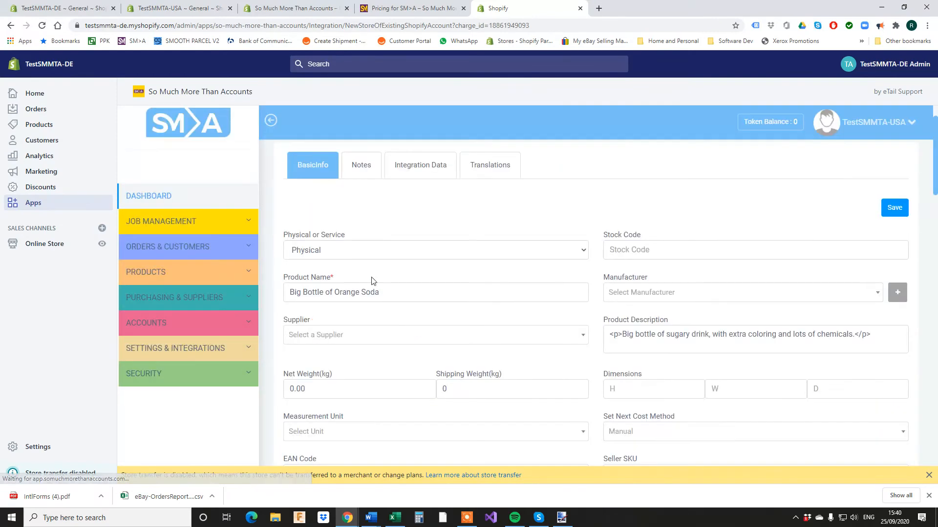
Confirm the product appears in the TestSMMTA-DE store's Products list, then return to SM>A.
{"action": "left_click", "coordinate": [56, 8]}
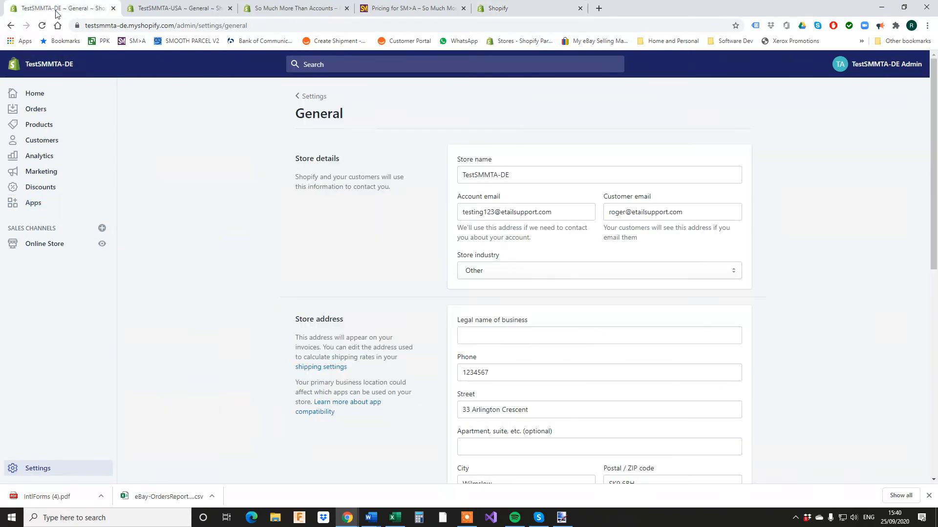
{"action": "left_click", "coordinate": [41, 128]}
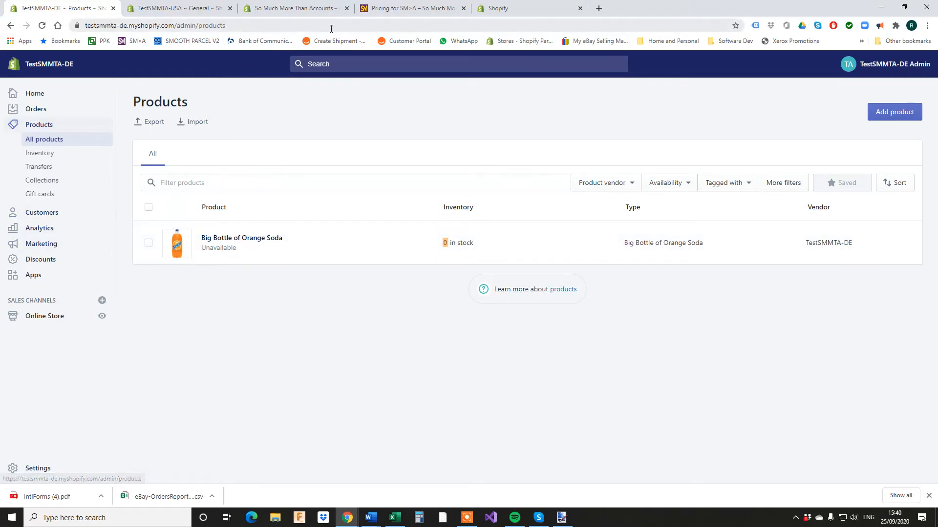
{"action": "left_click", "coordinate": [495, 13]}
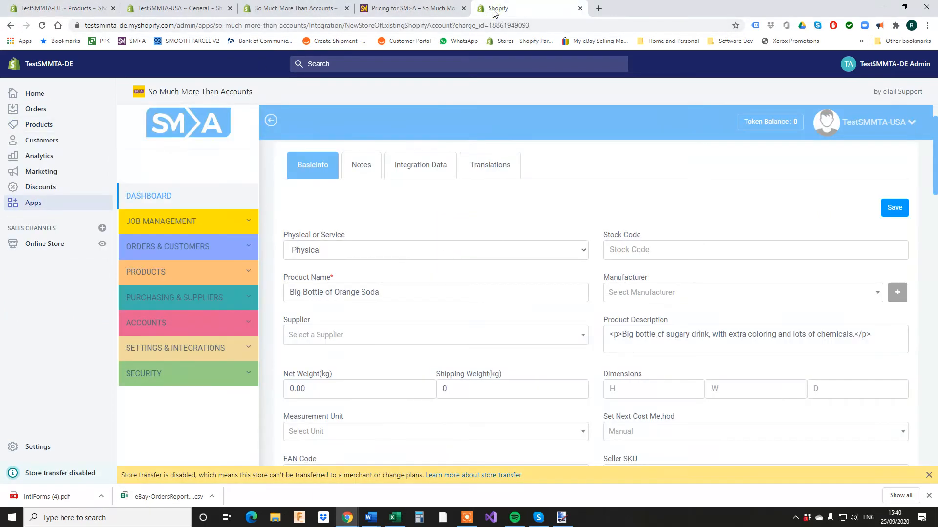
Upload Container of Pepsi to testsmmta-de, then reload the DE product list to confirm it appears.
{"action": "left_click", "coordinate": [180, 272]}
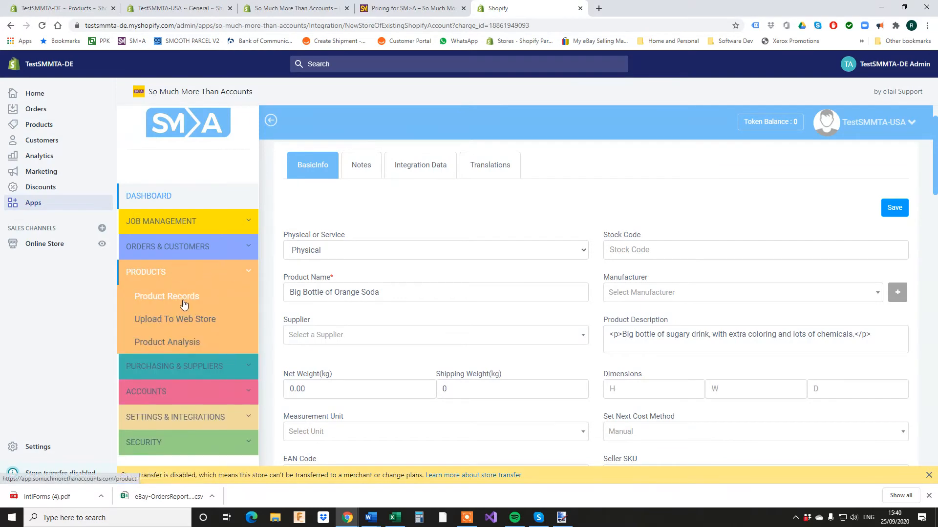
{"action": "left_click", "coordinate": [159, 295]}
{"action": "scroll", "coordinate": [354, 278], "scroll_direction": "down", "scroll_amount": 1}
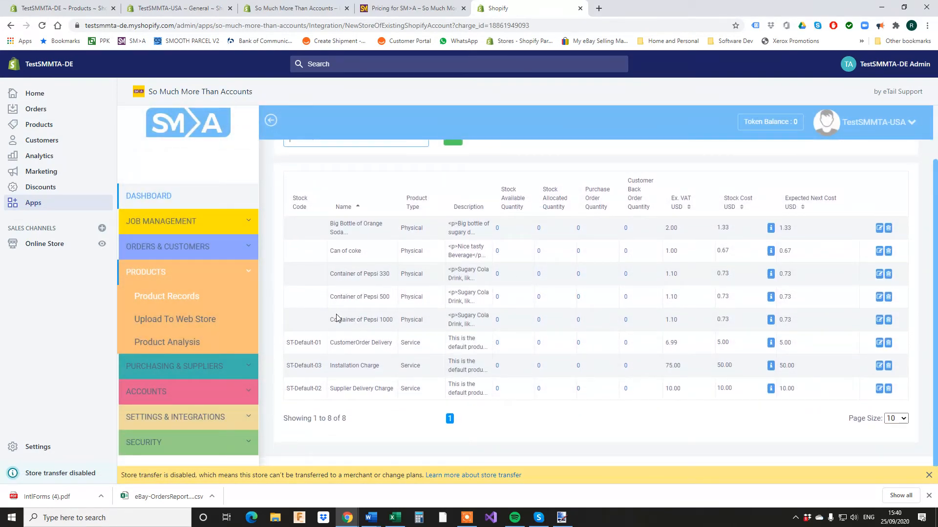
{"action": "left_click", "coordinate": [879, 274]}
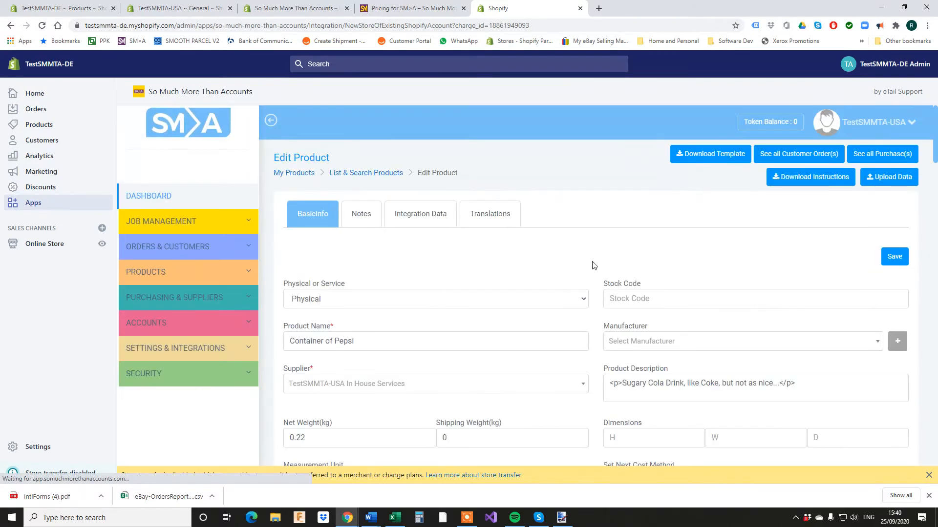
{"action": "left_click", "coordinate": [440, 214]}
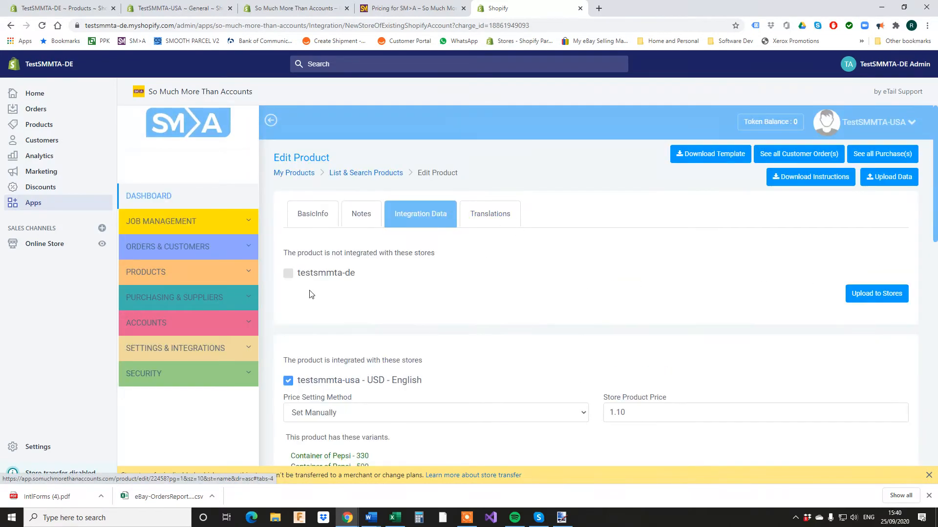
{"action": "left_click", "coordinate": [291, 276]}
{"action": "left_click", "coordinate": [878, 292]}
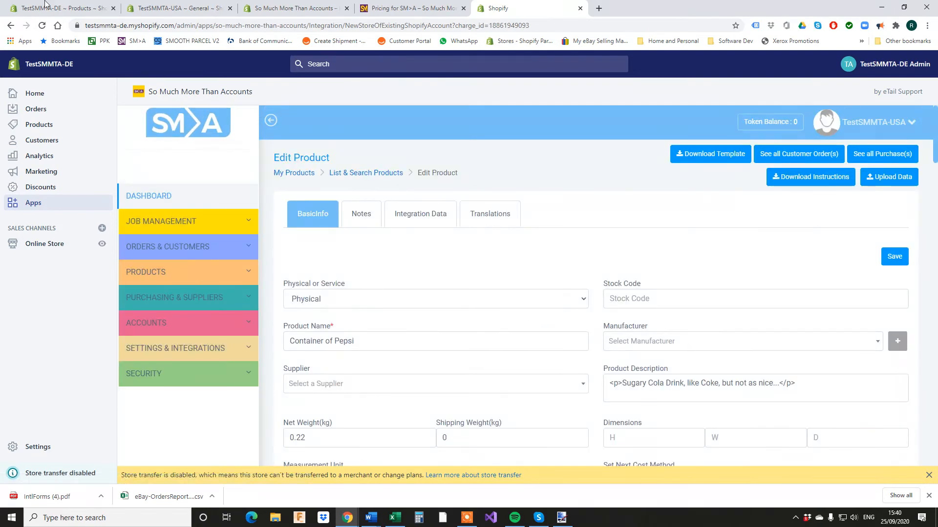
{"action": "left_click", "coordinate": [58, 8]}
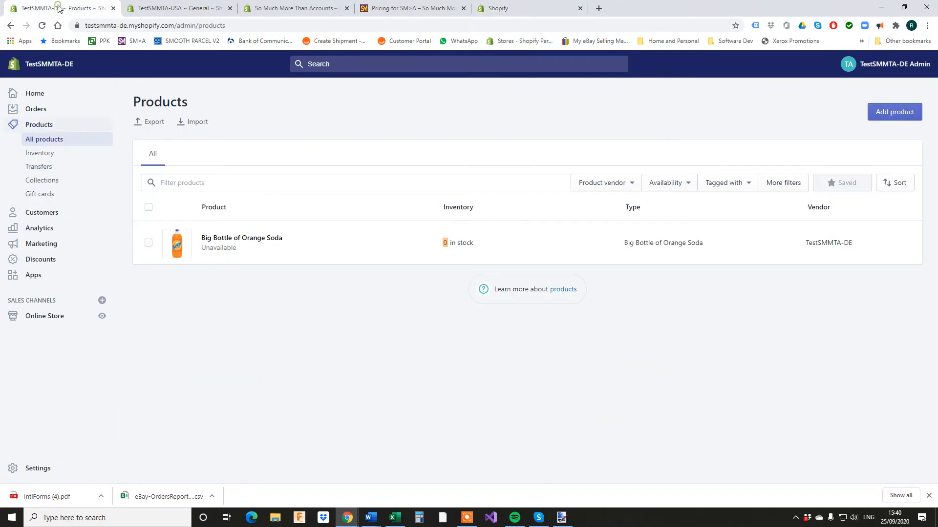
{"action": "left_click", "coordinate": [42, 25]}
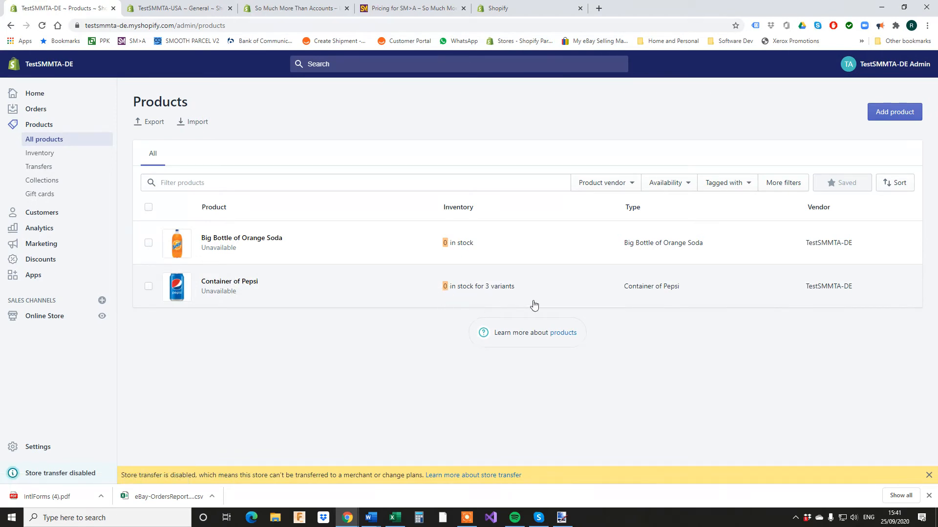
Upload Can of coke to testsmmta-de from its Integration Data, then return to the DE product list.
{"action": "left_click", "coordinate": [501, 8]}
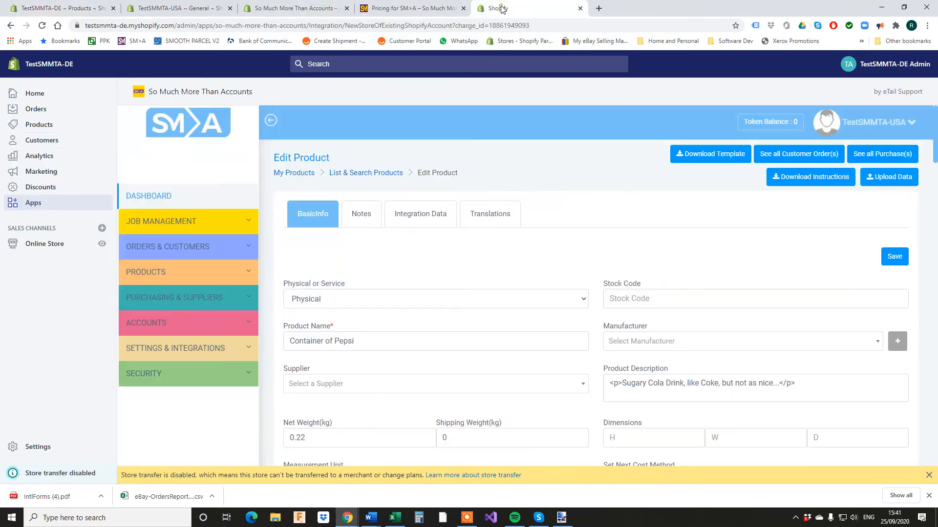
{"action": "left_click", "coordinate": [151, 272]}
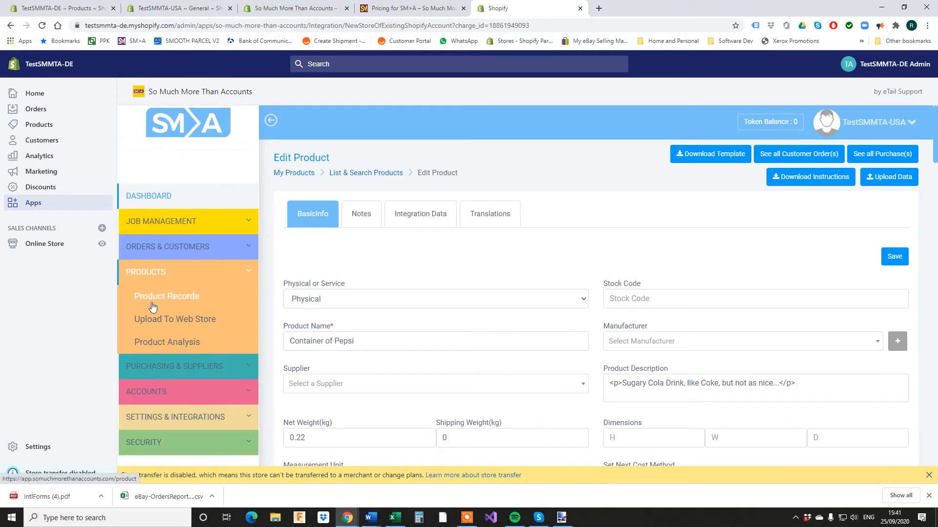
{"action": "left_click", "coordinate": [153, 302]}
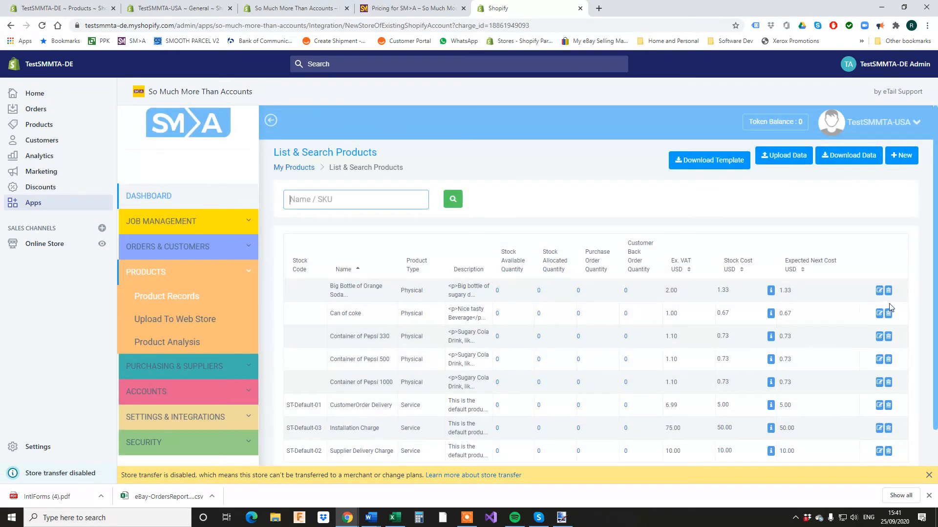
{"action": "left_click", "coordinate": [879, 313]}
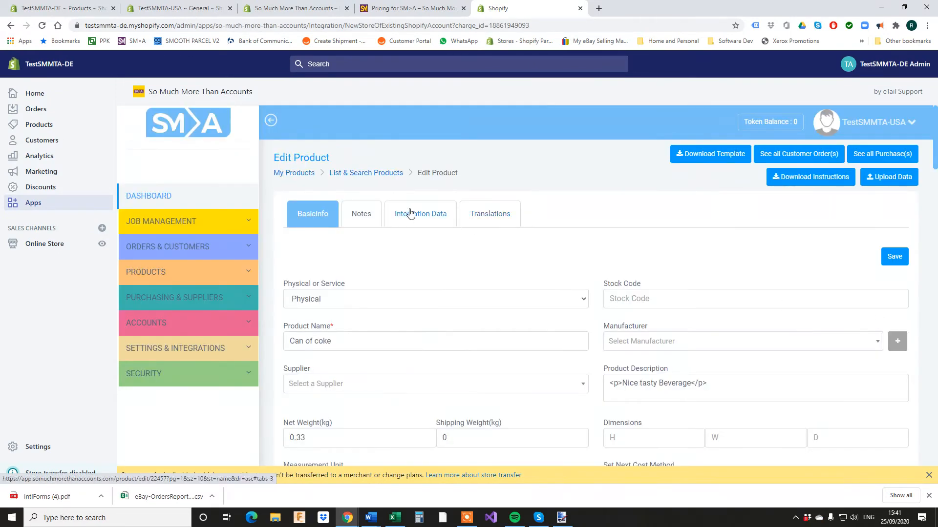
{"action": "left_click", "coordinate": [410, 213]}
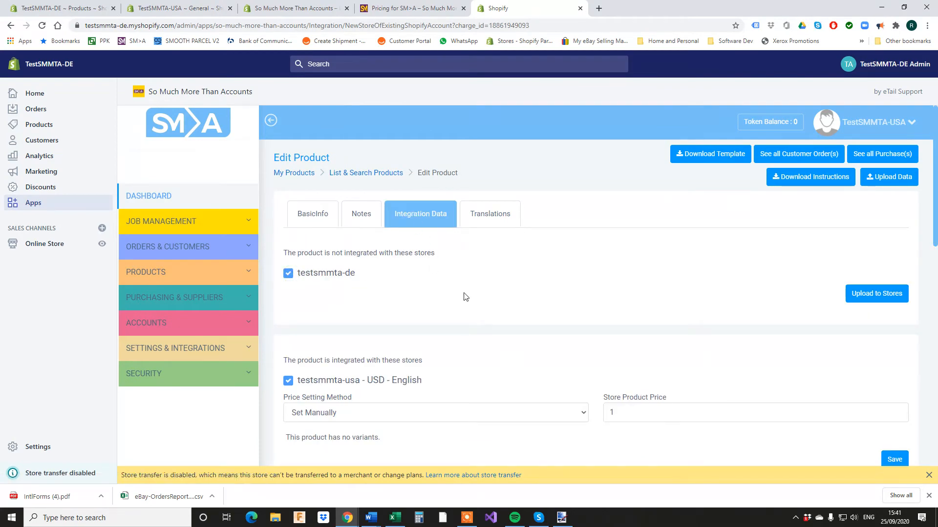
{"action": "left_click", "coordinate": [876, 293]}
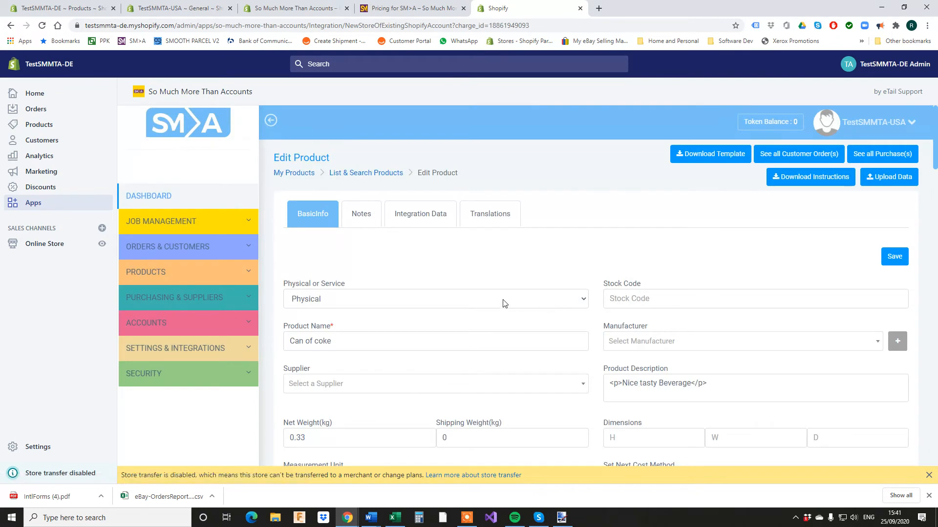
{"action": "scroll", "coordinate": [469, 298], "scroll_direction": "down", "scroll_amount": 7}
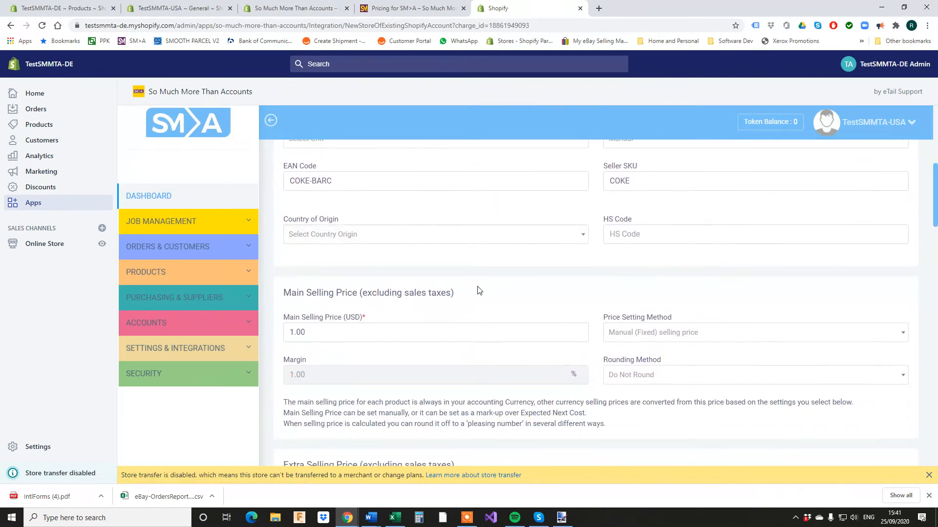
{"action": "scroll", "coordinate": [480, 286], "scroll_direction": "down", "scroll_amount": 2}
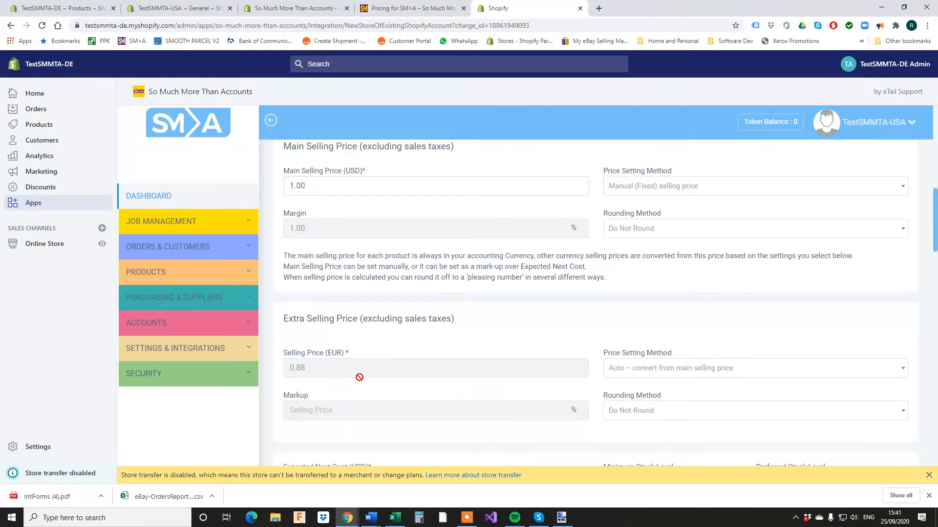
{"action": "left_click", "coordinate": [74, 10]}
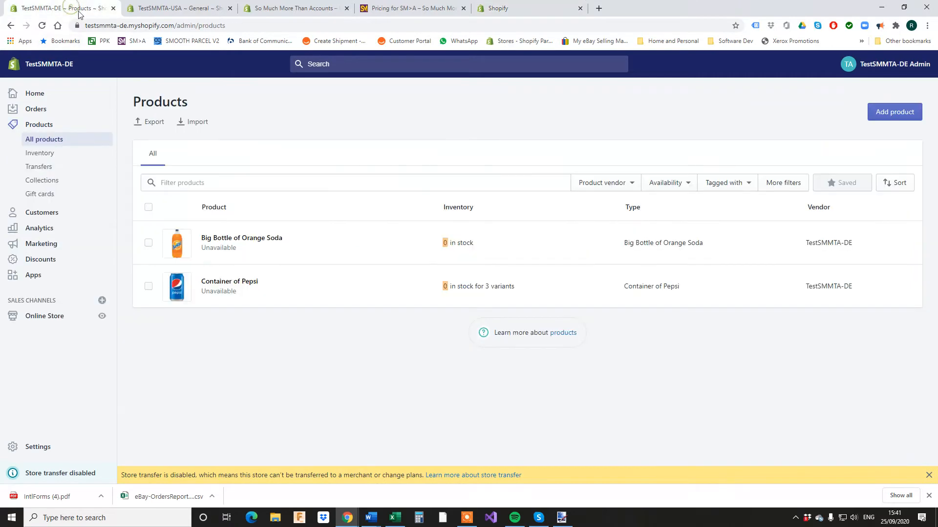
Bulk-make Big Bottle of Orange Soda, Container of Pepsi and Can of coke available, then go to Online Store.
{"action": "left_click", "coordinate": [39, 316]}
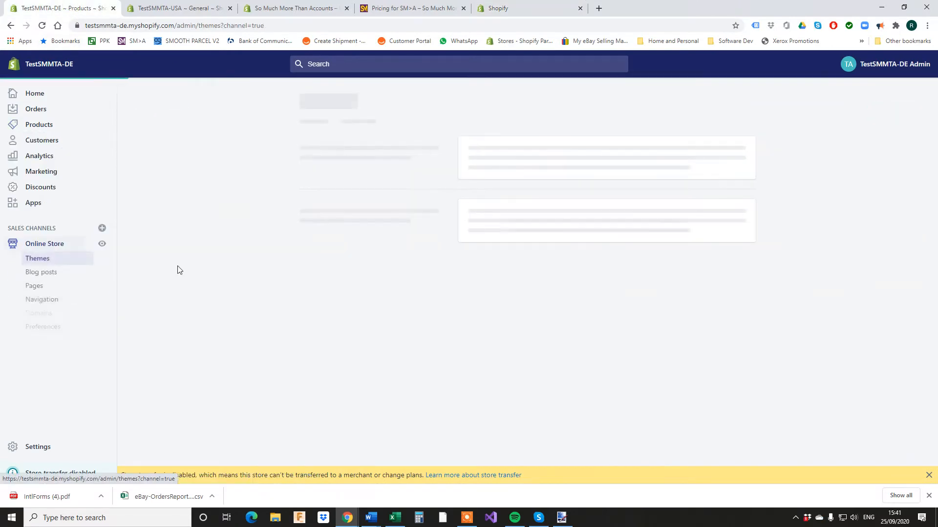
{"action": "left_click", "coordinate": [39, 125]}
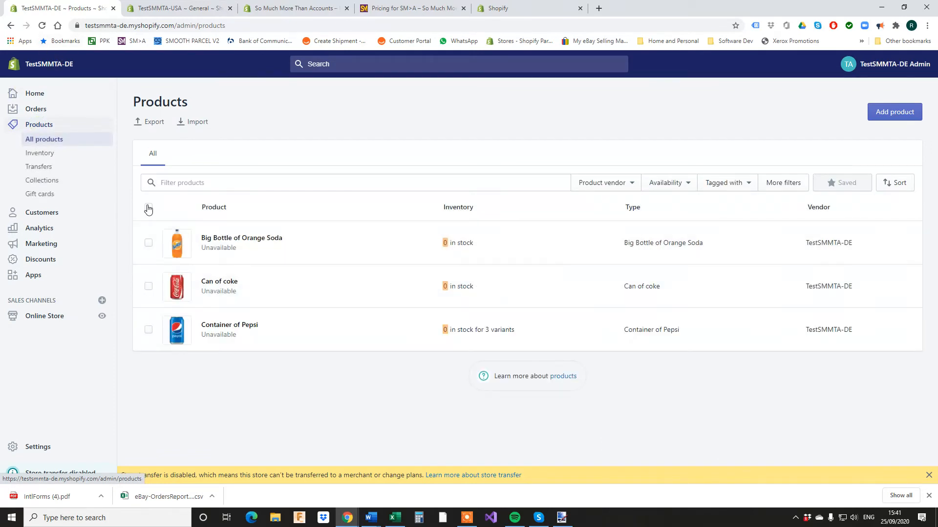
{"action": "left_click", "coordinate": [149, 209]}
{"action": "left_click", "coordinate": [301, 207]}
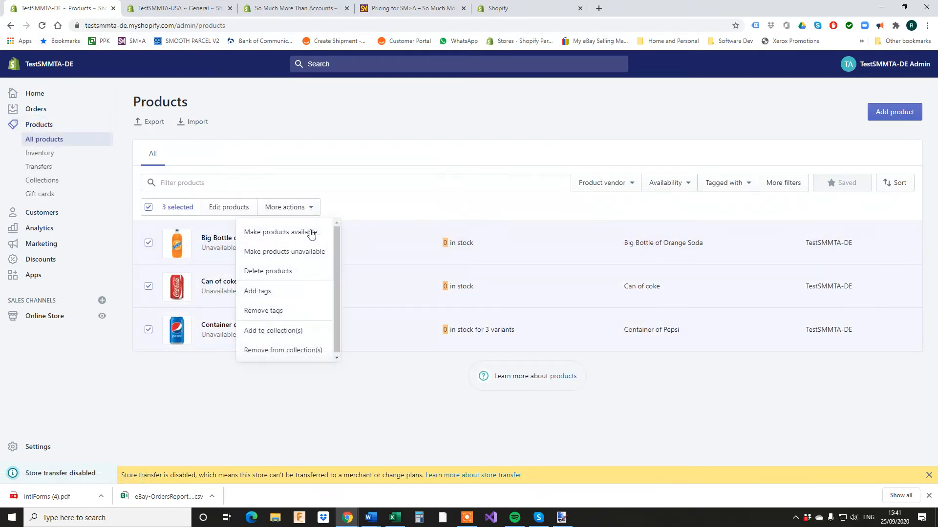
{"action": "left_click", "coordinate": [303, 233]}
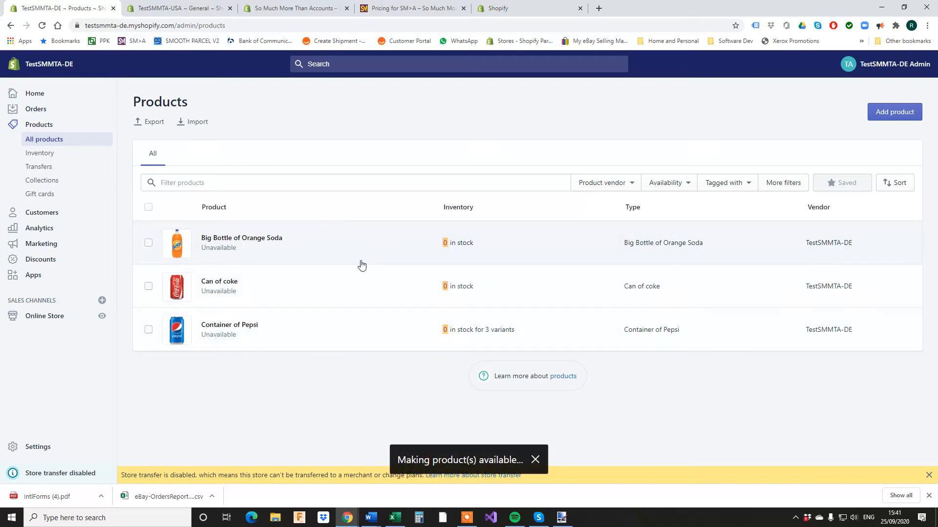
{"action": "left_click", "coordinate": [32, 318]}
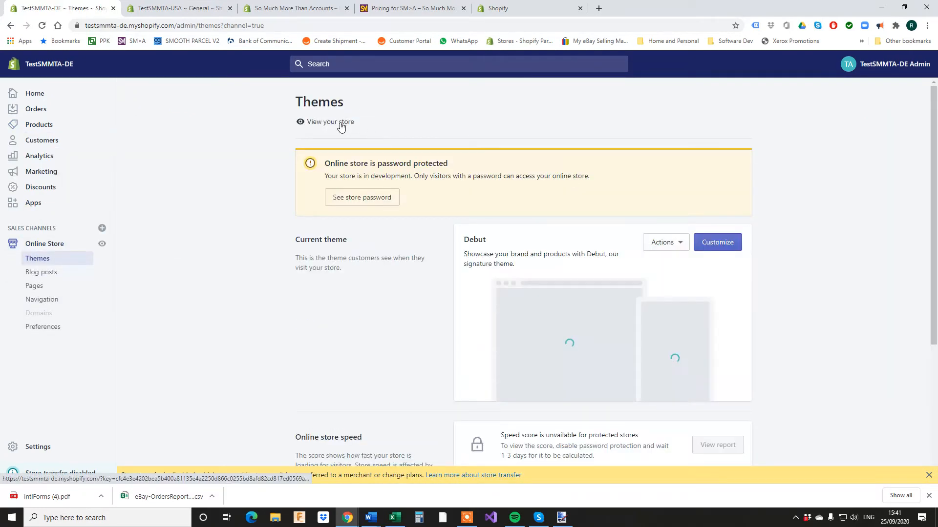
Open the German storefront's catalog to see the three drinks' euro prices.
{"action": "left_click", "coordinate": [339, 123]}
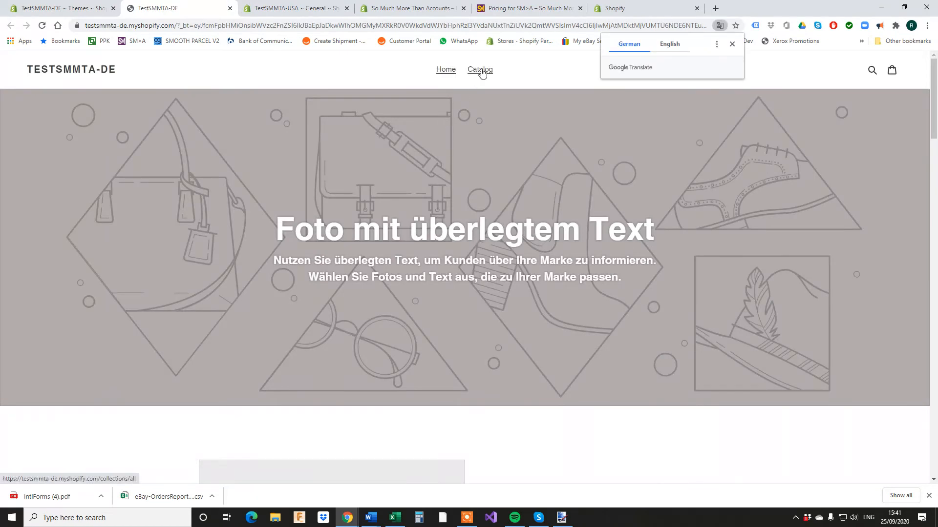
{"action": "left_click", "coordinate": [480, 71]}
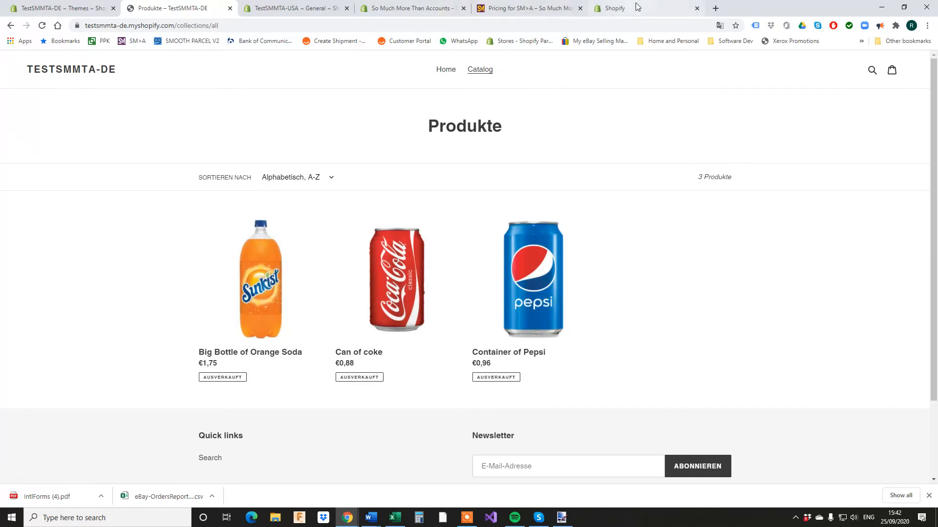
{"action": "left_click", "coordinate": [415, 8]}
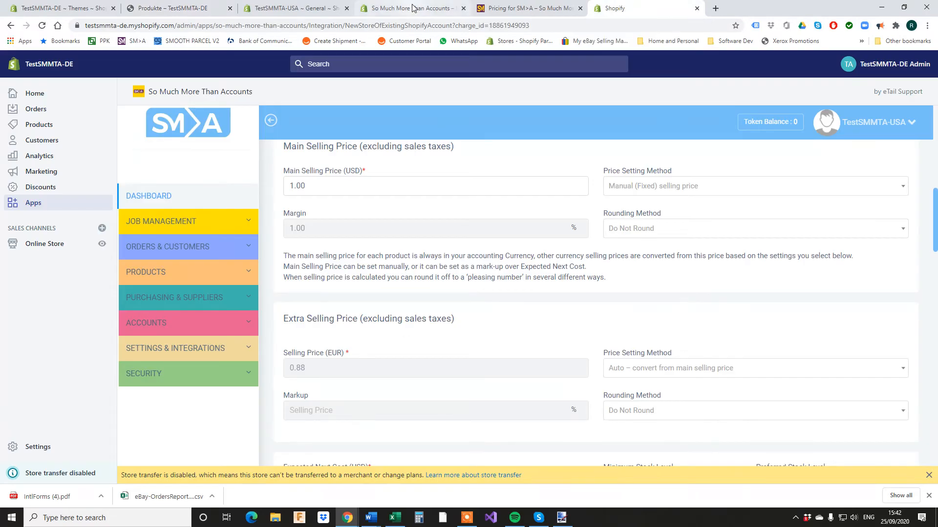
Open the TestSMMTA-USA storefront catalog and compare its dollar prices with the German catalog.
{"action": "left_click", "coordinate": [288, 9]}
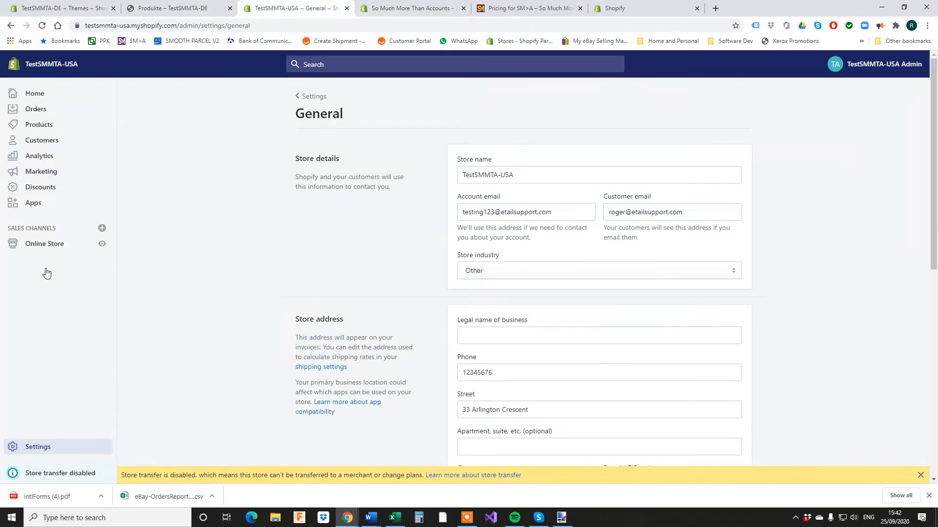
{"action": "left_click", "coordinate": [35, 246]}
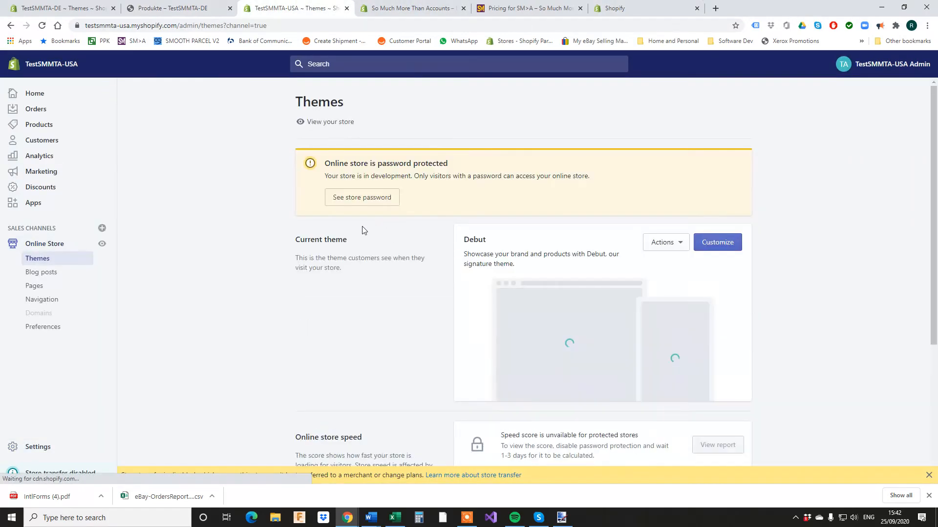
{"action": "left_click", "coordinate": [330, 121]}
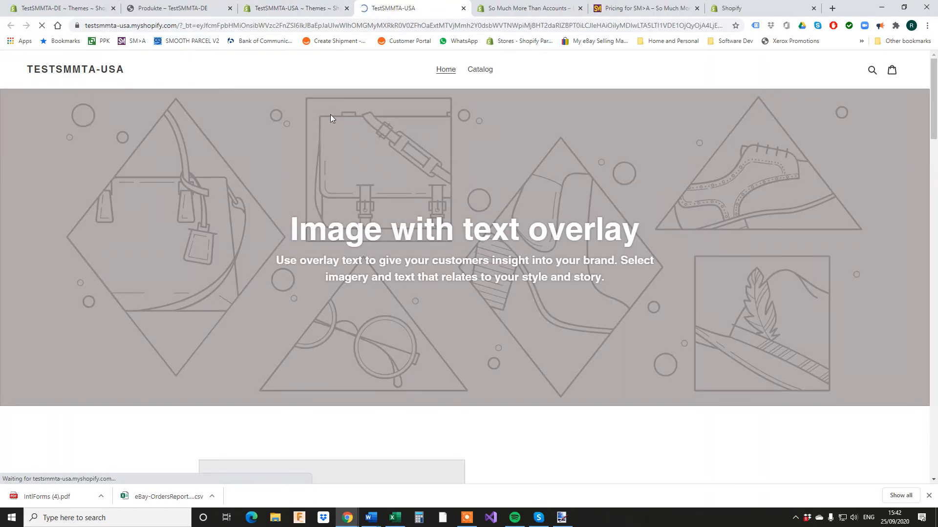
{"action": "left_click", "coordinate": [480, 70]}
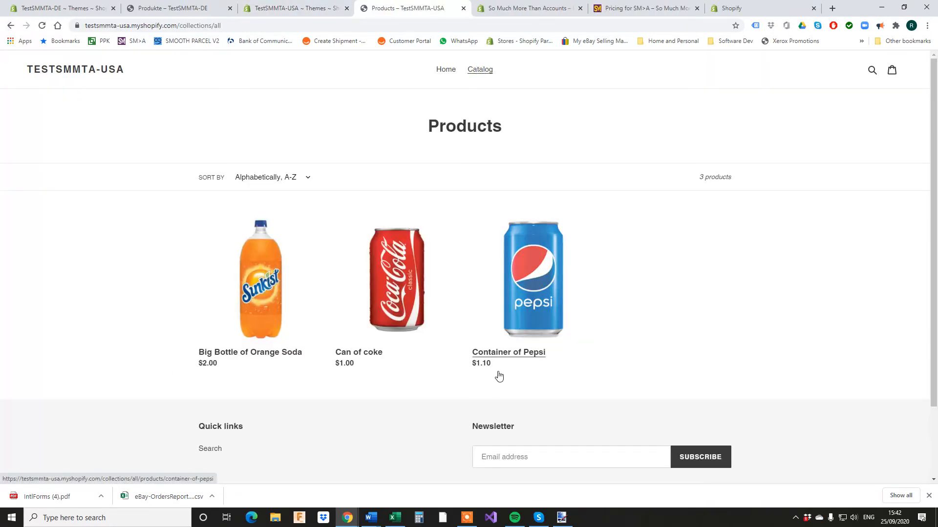
{"action": "left_click", "coordinate": [165, 14]}
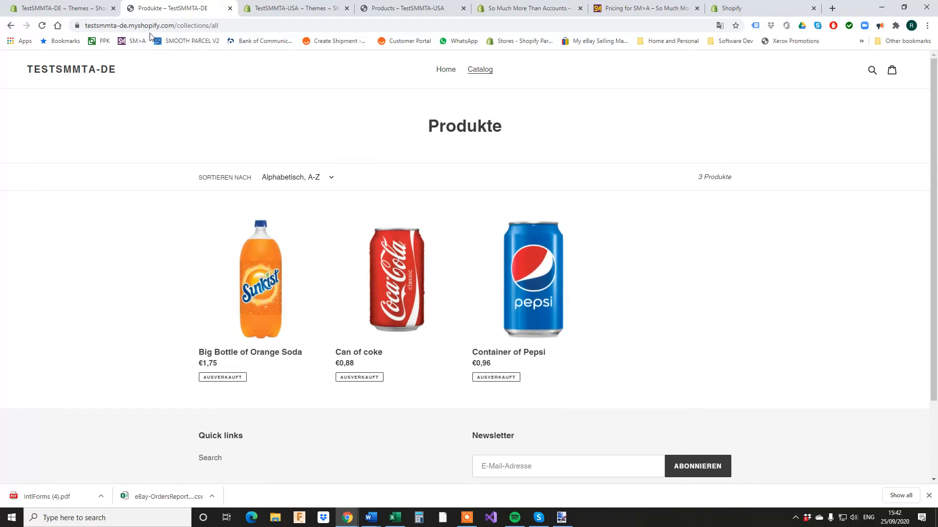
{"action": "left_click", "coordinate": [525, 8]}
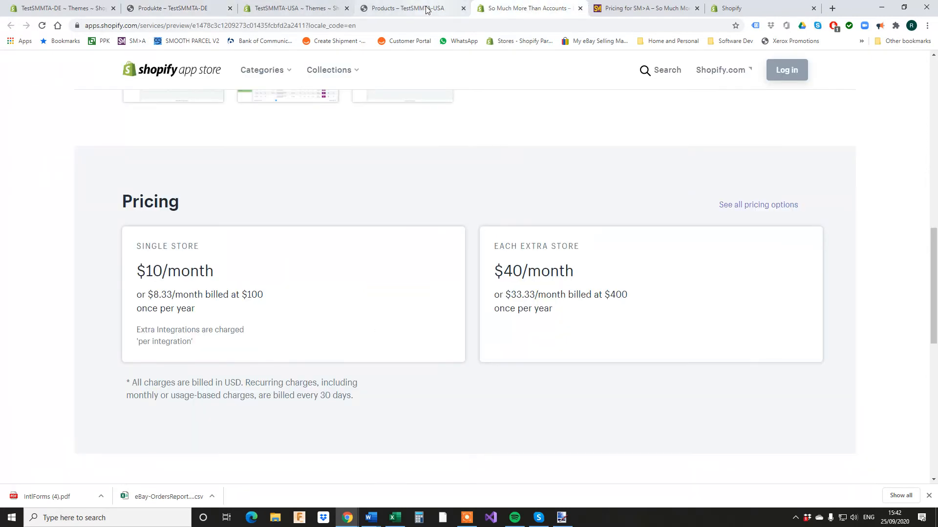
Edit Big Bottle of Orange Soda from Product Records and show its English and German translation fields.
{"action": "left_click", "coordinate": [420, 8]}
{"action": "left_click", "coordinate": [637, 8]}
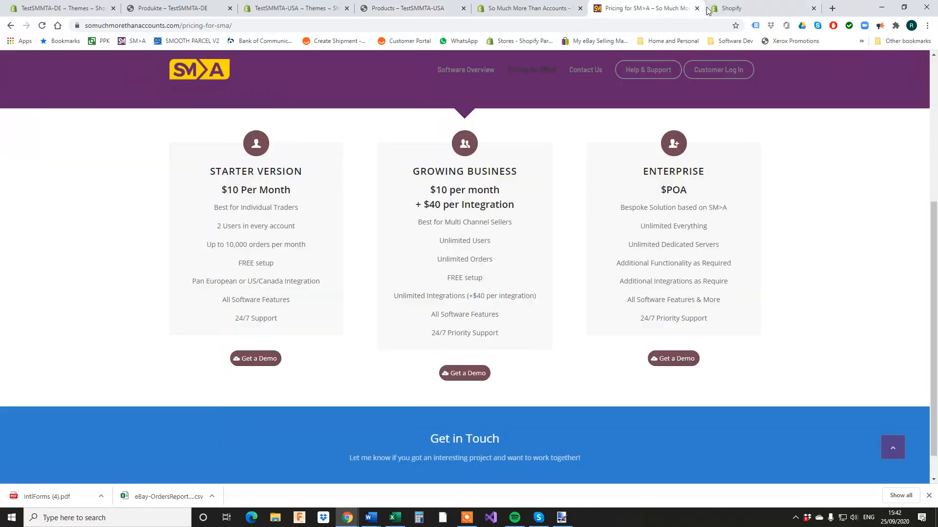
{"action": "left_click", "coordinate": [726, 9]}
{"action": "scroll", "coordinate": [259, 272], "scroll_direction": "down", "scroll_amount": 2}
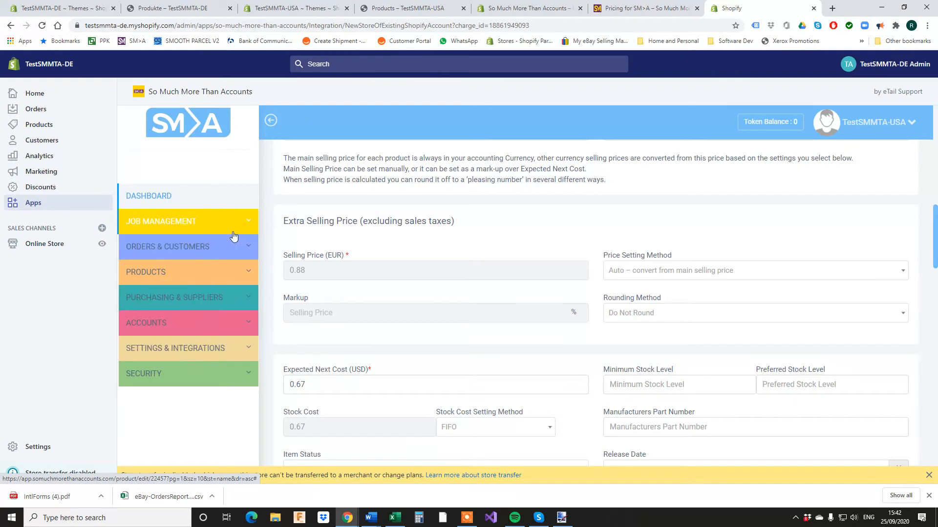
{"action": "left_click", "coordinate": [182, 272]}
{"action": "left_click", "coordinate": [171, 298]}
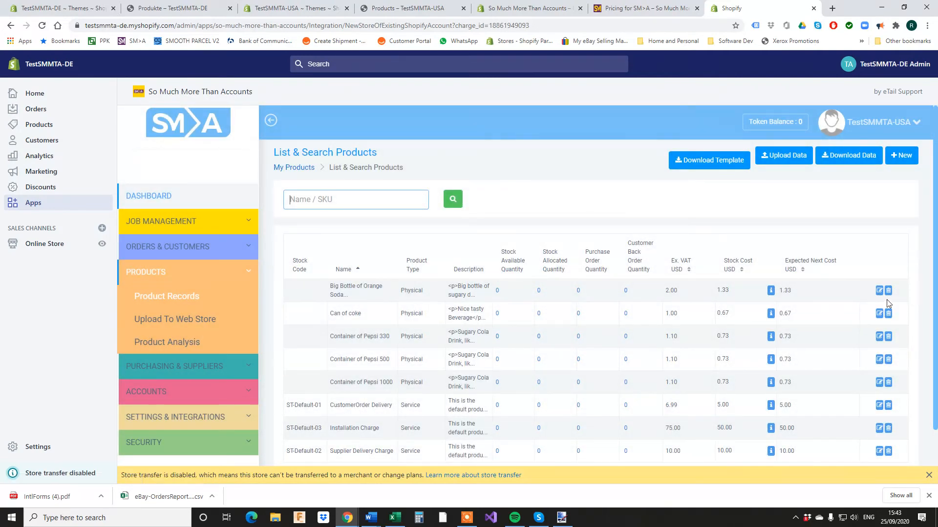
{"action": "left_click", "coordinate": [879, 291]}
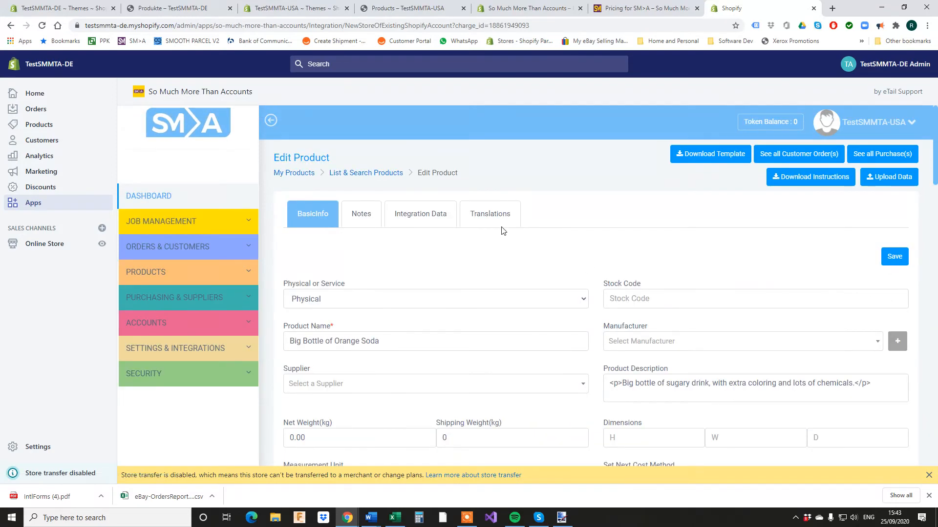
{"action": "left_click", "coordinate": [493, 218]}
{"action": "scroll", "coordinate": [520, 236], "scroll_direction": "down", "scroll_amount": 2}
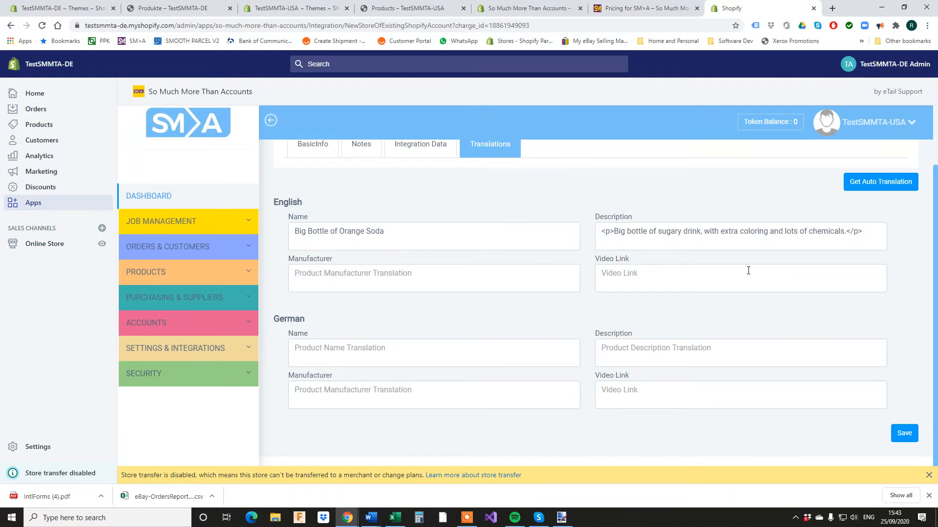
Auto-generate the German translation 'Große Flasche Orange Soda' with description and save it.
{"action": "left_click", "coordinate": [886, 188]}
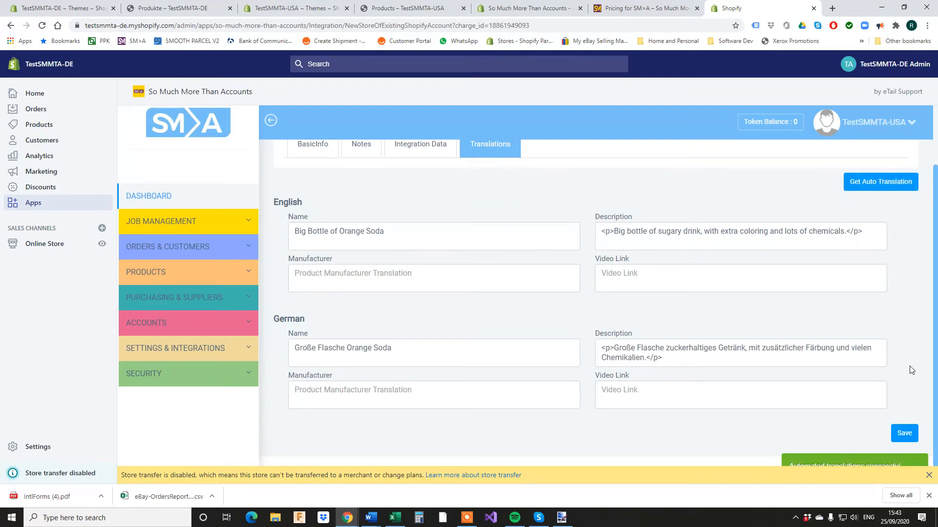
{"action": "left_click", "coordinate": [901, 439]}
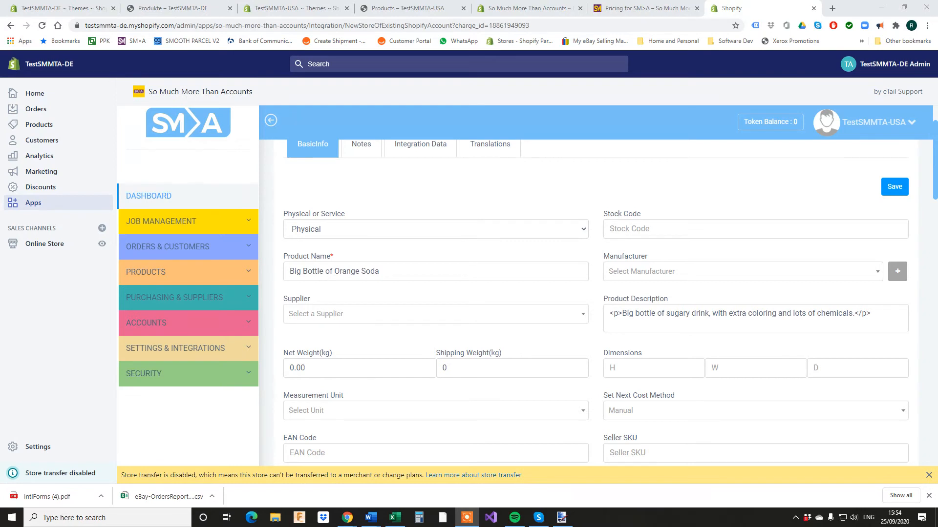
{"action": "scroll", "coordinate": [420, 160], "scroll_direction": "up", "scroll_amount": 2}
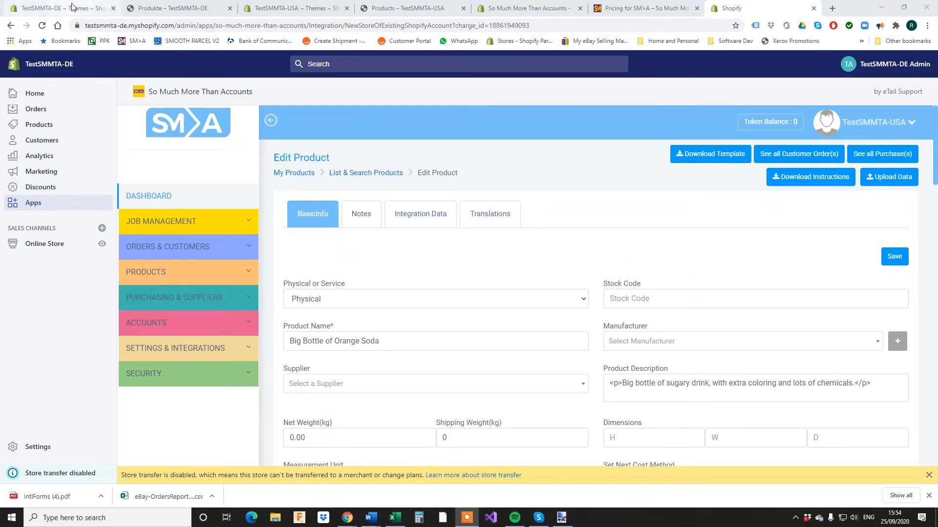
Resave the German translation and the product's Integration Data store pricing.
{"action": "left_click", "coordinate": [488, 215]}
{"action": "scroll", "coordinate": [547, 254], "scroll_direction": "down", "scroll_amount": 2}
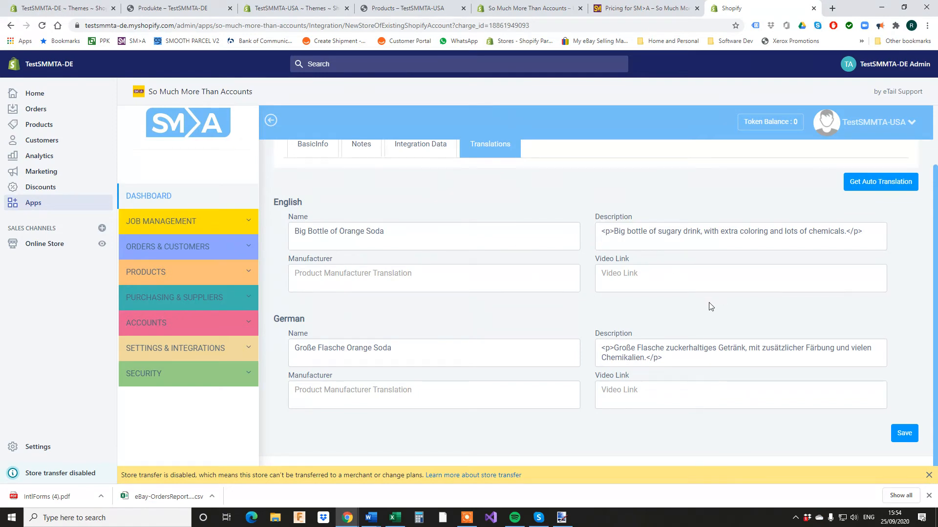
{"action": "left_click", "coordinate": [907, 432]}
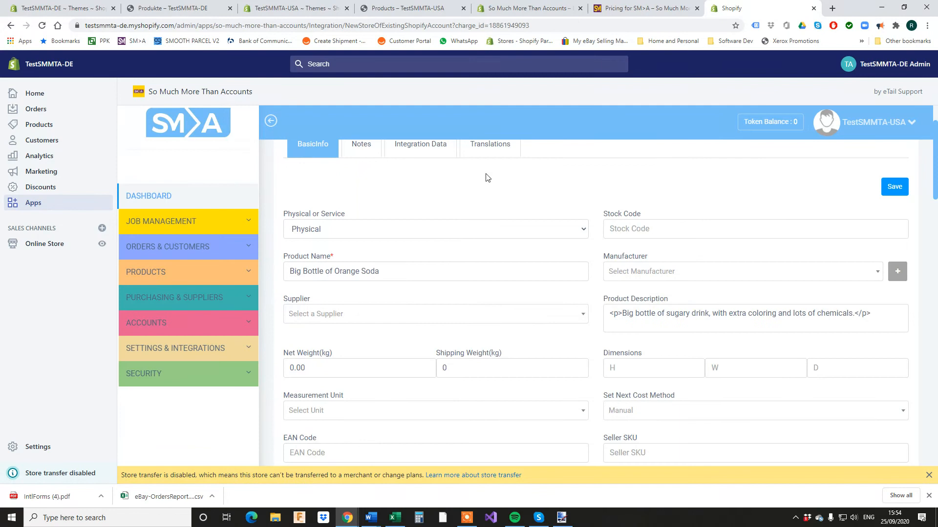
{"action": "left_click", "coordinate": [419, 156]}
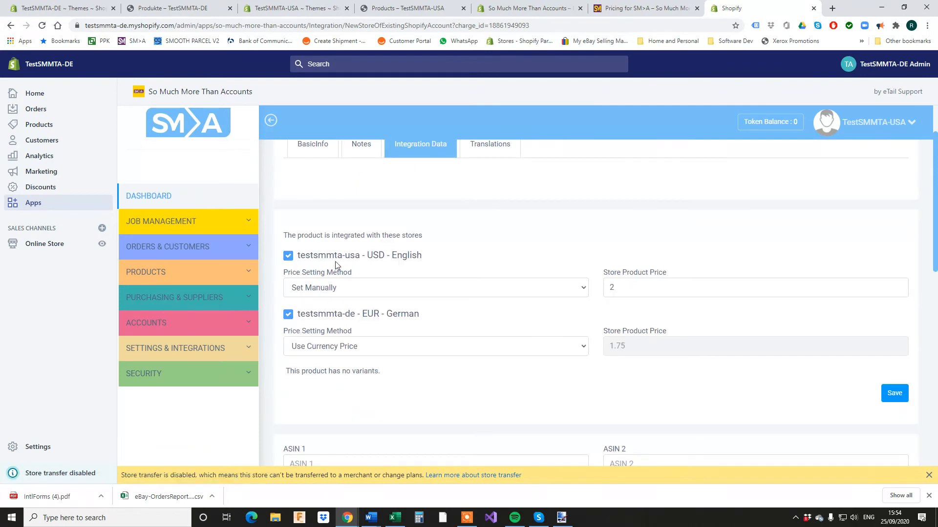
{"action": "left_click", "coordinate": [891, 393]}
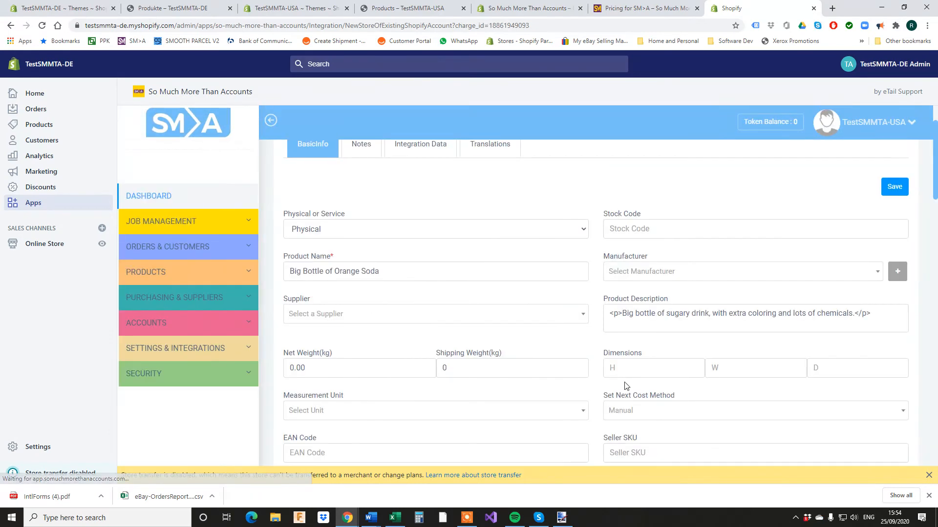
Reload the German storefront catalog and open the Große Flasche Orange Soda page at €1,75.
{"action": "left_click", "coordinate": [45, 5]}
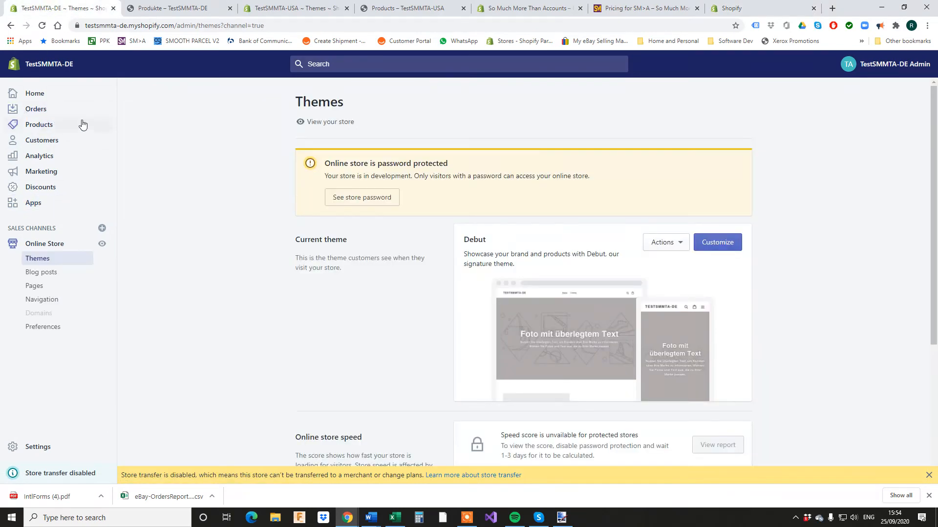
{"action": "left_click", "coordinate": [196, 8]}
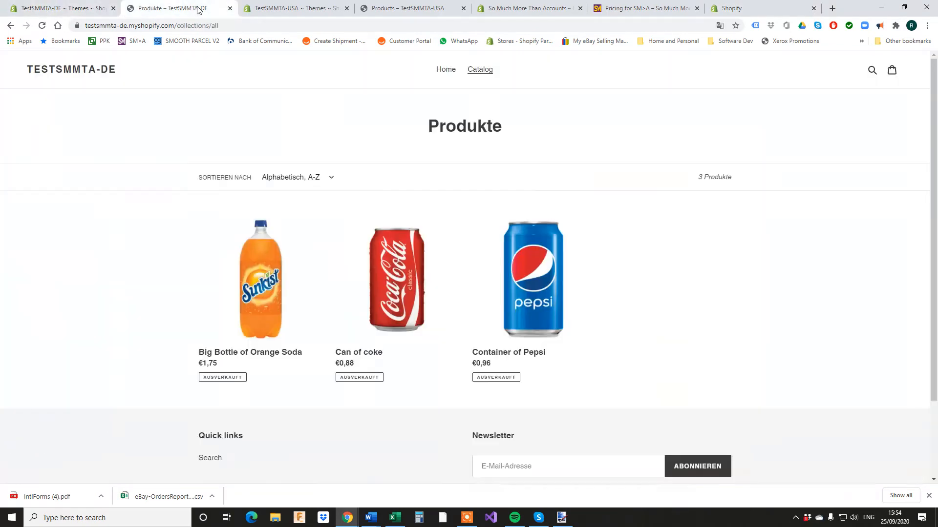
{"action": "left_click", "coordinate": [42, 25]}
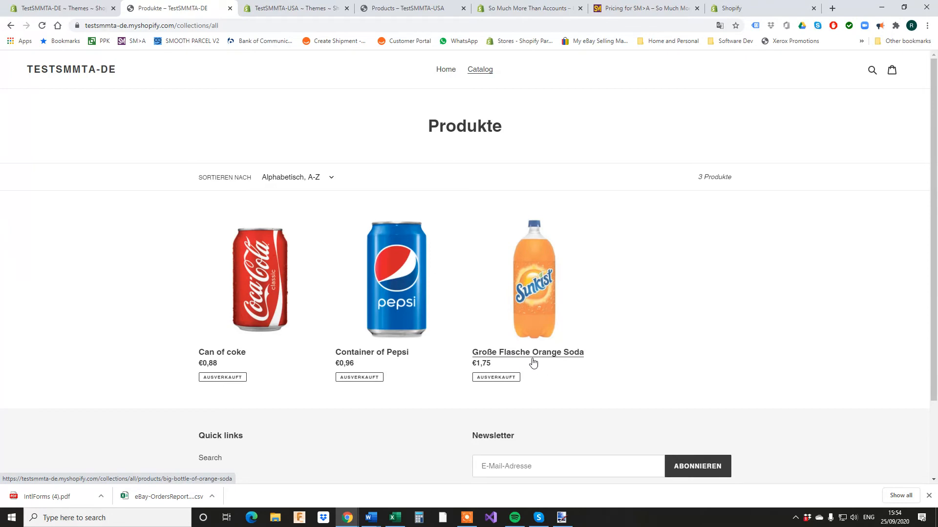
{"action": "left_click", "coordinate": [551, 358]}
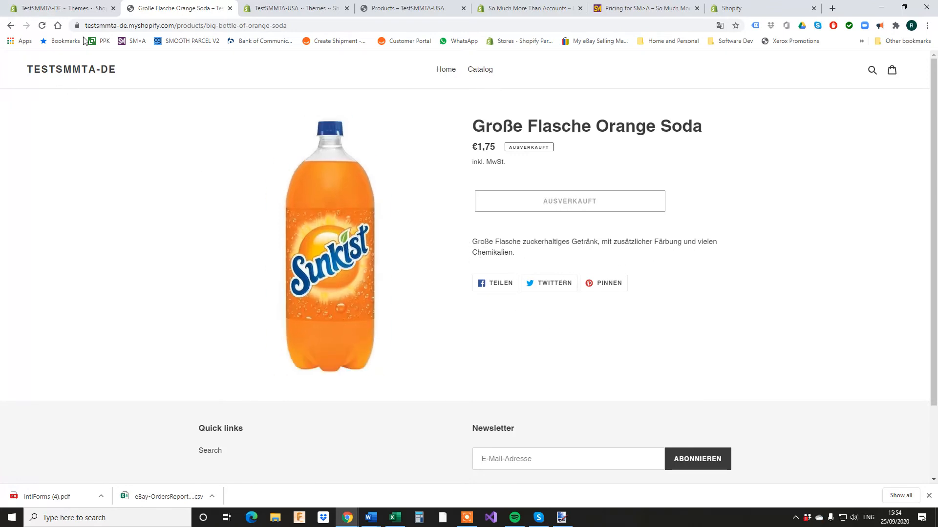
{"action": "left_click", "coordinate": [553, 14]}
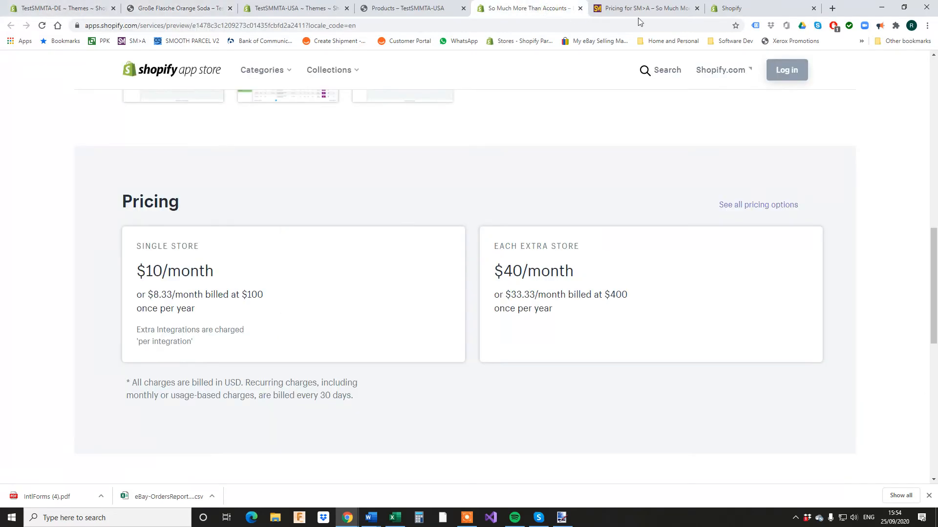
Auto-translate Can of coke into German on its Translations tab and save it.
{"action": "left_click", "coordinate": [732, 8]}
{"action": "left_click", "coordinate": [187, 272]}
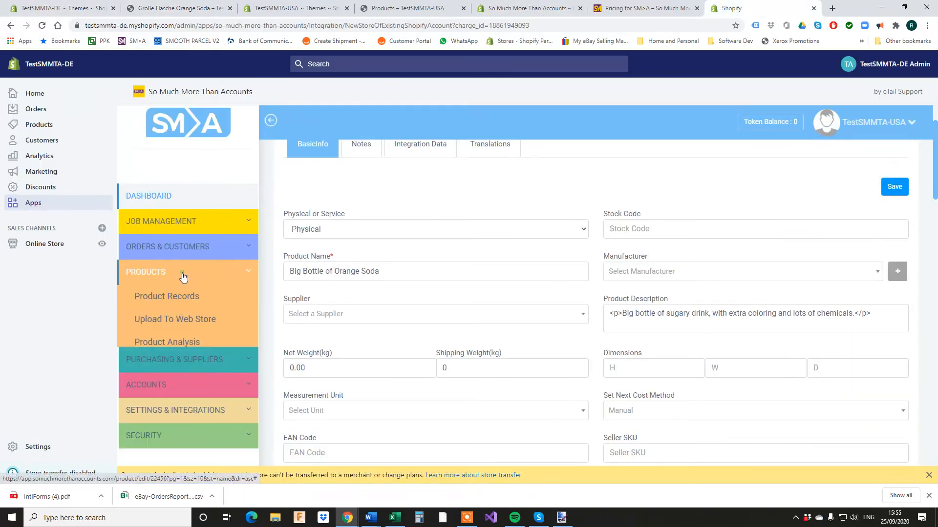
{"action": "left_click", "coordinate": [180, 299]}
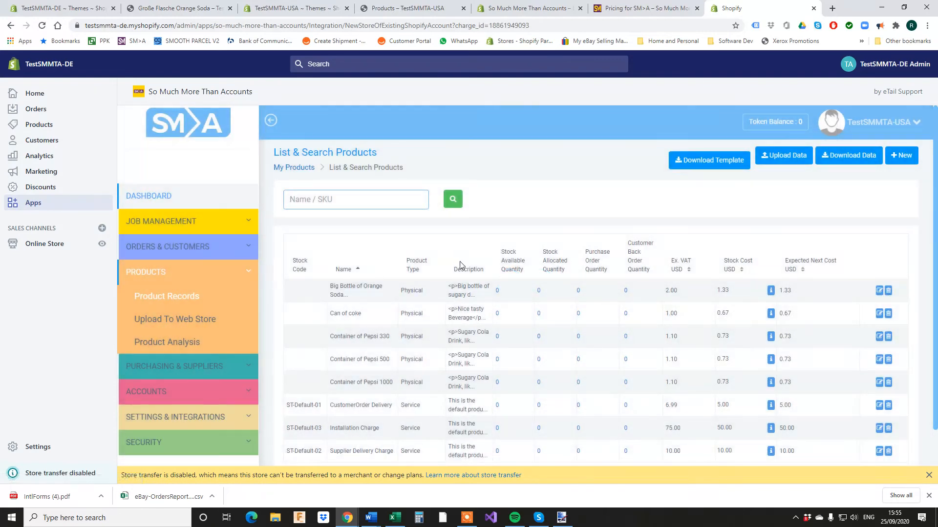
{"action": "scroll", "coordinate": [531, 316], "scroll_direction": "down", "scroll_amount": 1}
{"action": "left_click", "coordinate": [879, 253]}
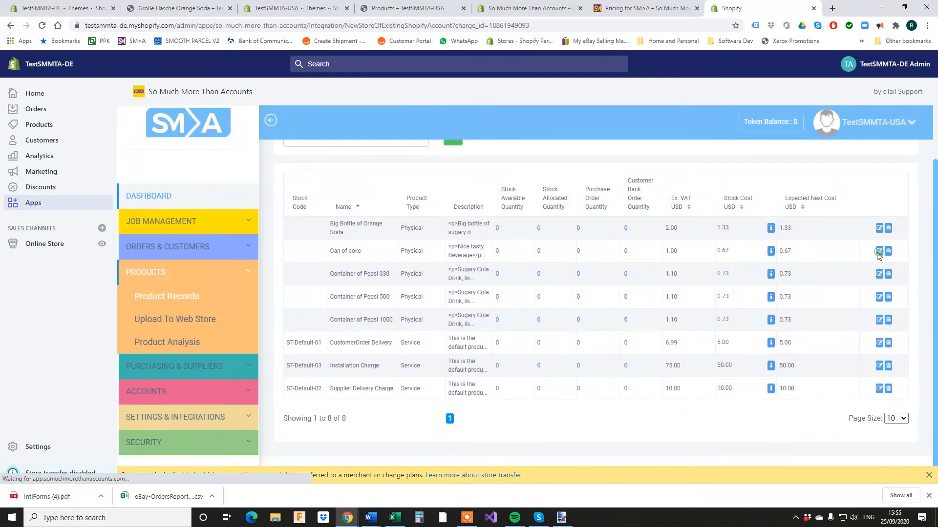
{"action": "left_click", "coordinate": [512, 214]}
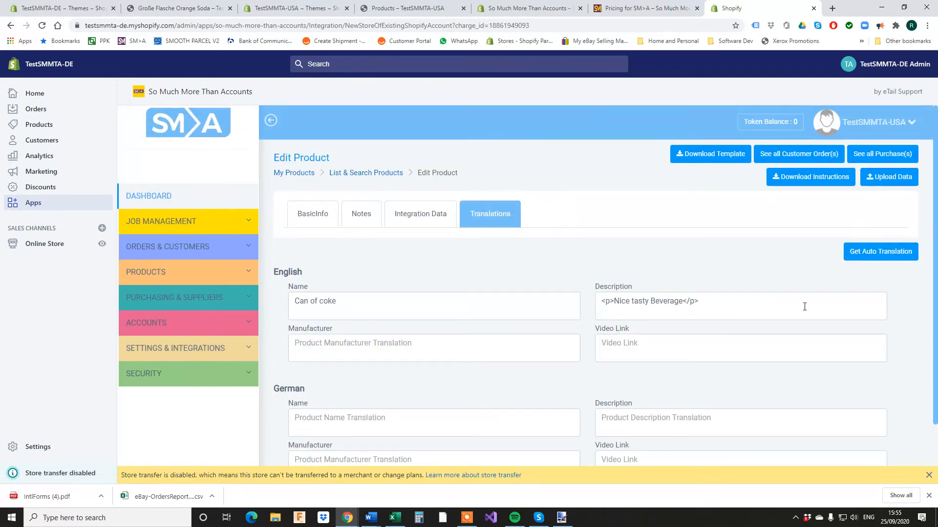
{"action": "scroll", "coordinate": [913, 220], "scroll_direction": "down", "scroll_amount": 2}
{"action": "left_click", "coordinate": [887, 189]}
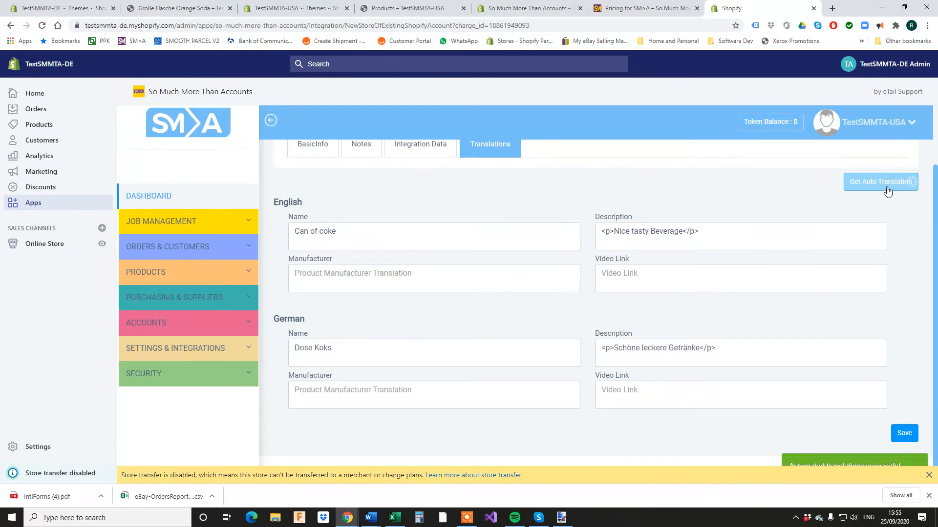
{"action": "left_click", "coordinate": [902, 434]}
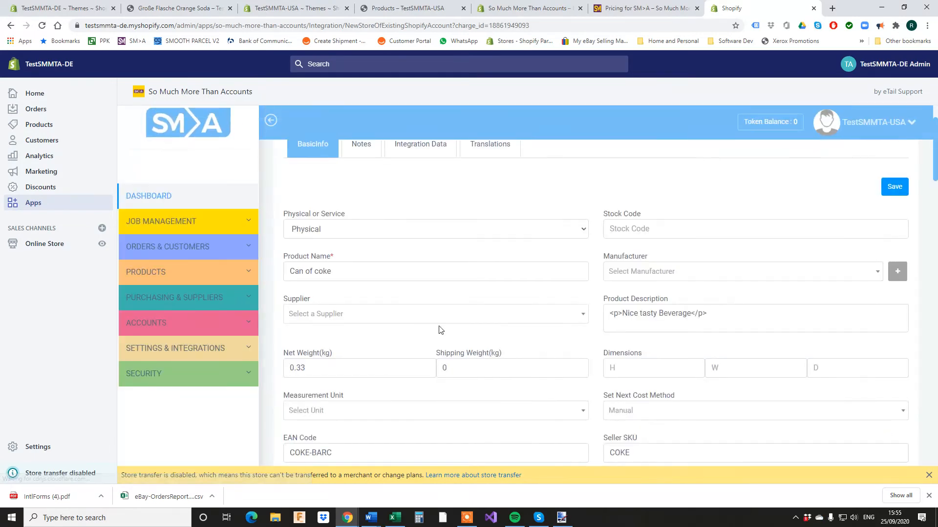
Auto-translate Container of Pepsi to 'Behälter von Pepsi', save, and reload the storefront page.
{"action": "left_click", "coordinate": [185, 273]}
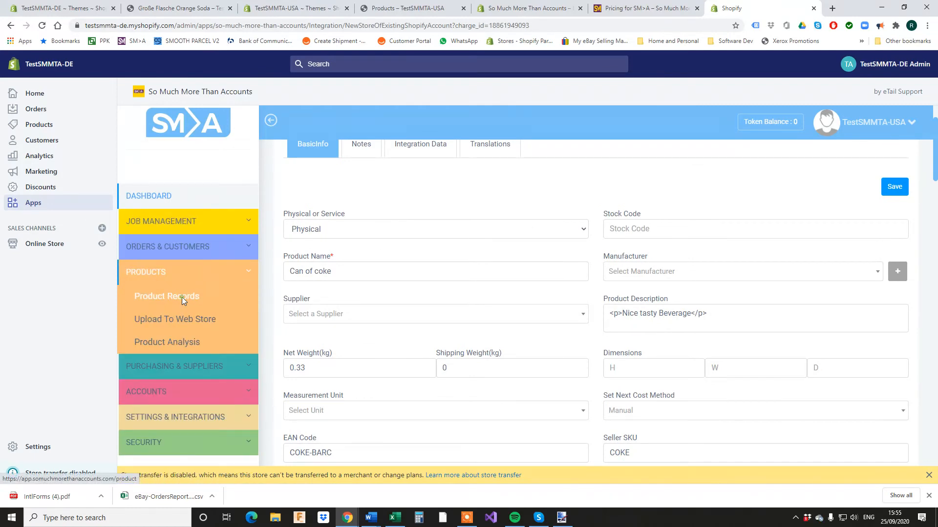
{"action": "left_click", "coordinate": [182, 297]}
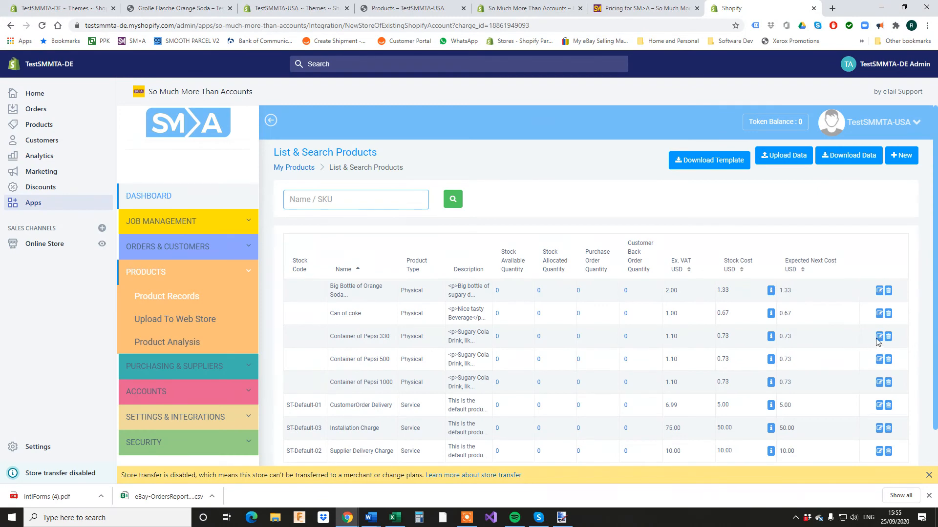
{"action": "left_click", "coordinate": [879, 337]}
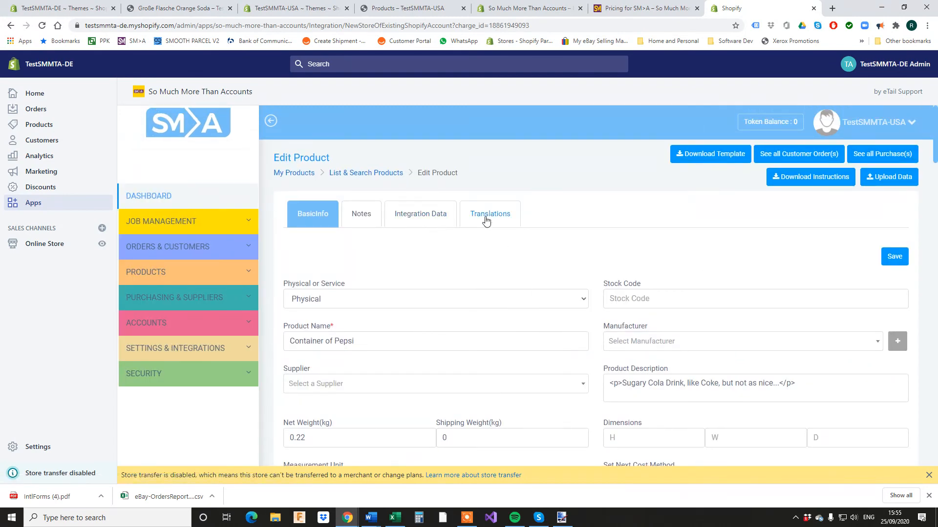
{"action": "left_click", "coordinate": [486, 217]}
{"action": "scroll", "coordinate": [605, 251], "scroll_direction": "down", "scroll_amount": 2}
{"action": "left_click", "coordinate": [872, 182]}
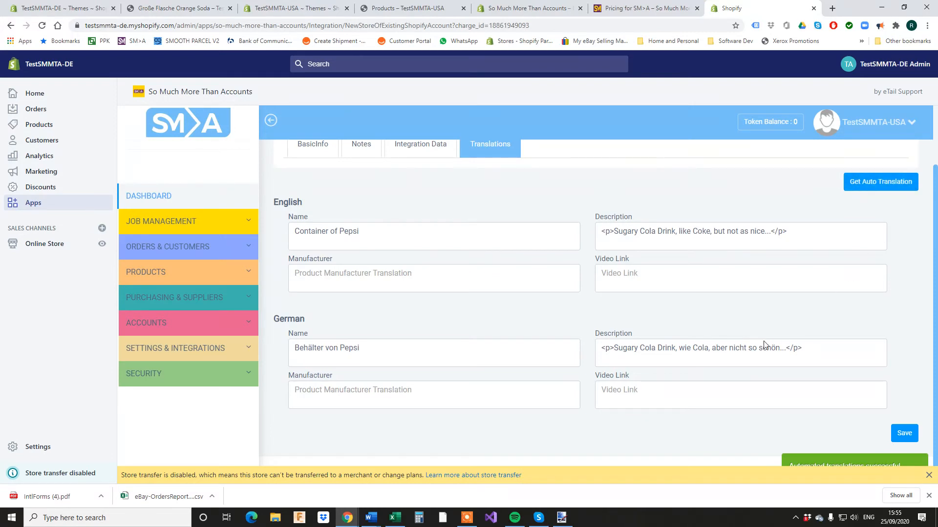
{"action": "left_click", "coordinate": [904, 434]}
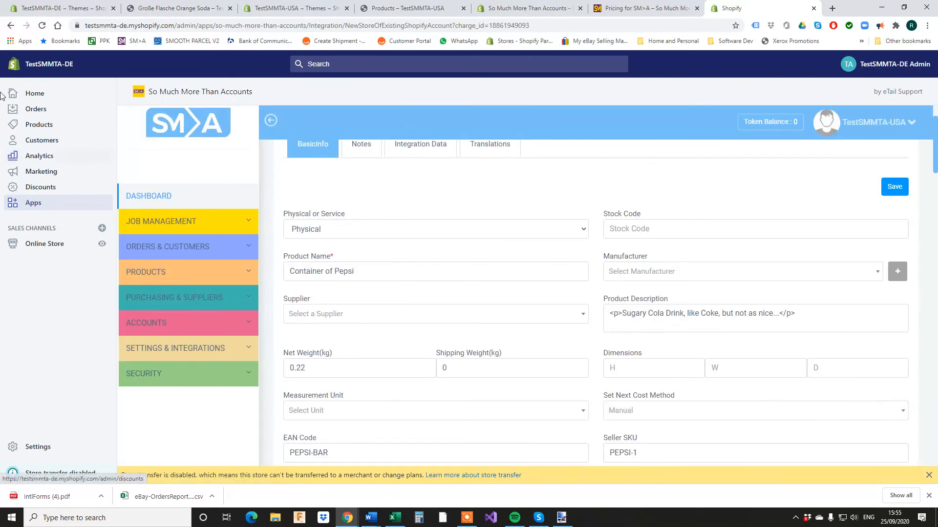
{"action": "left_click", "coordinate": [152, 9]}
{"action": "left_click", "coordinate": [42, 26]}
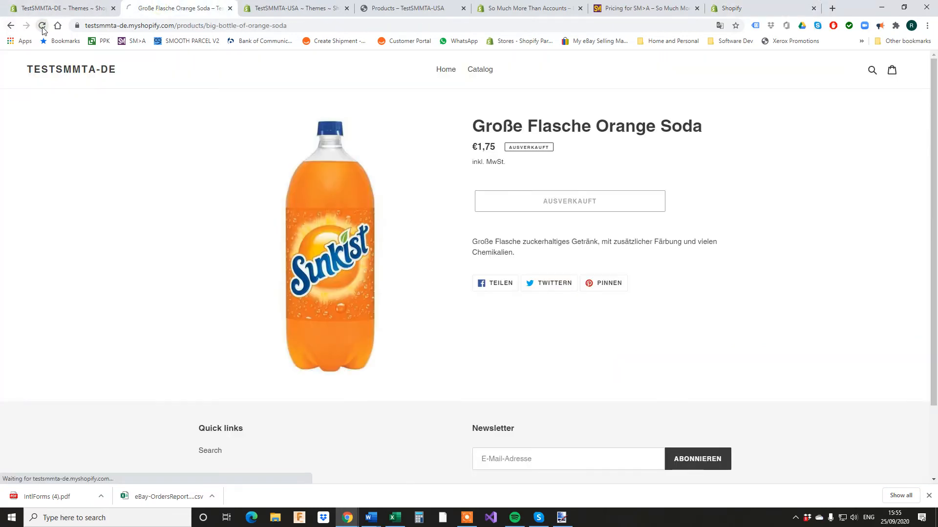
Resave Container of Pepsi's Integration Data store pricing.
{"action": "left_click", "coordinate": [11, 26]}
{"action": "key", "text": "ctrl+Tab"}
{"action": "key", "text": "ctrl+Tab"}
{"action": "key", "text": "ctrl+Tab"}
{"action": "key", "text": "ctrl+Tab"}
{"action": "key", "text": "ctrl+Tab"}
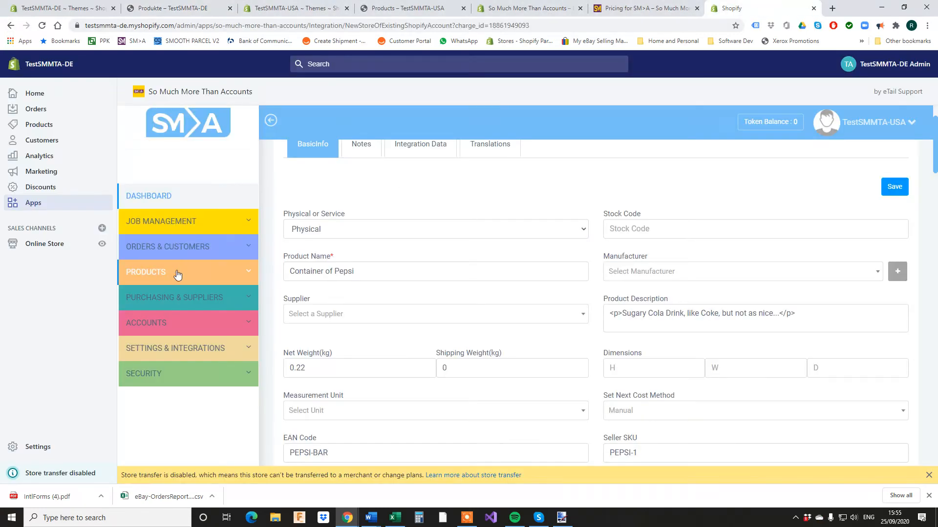
{"action": "left_click", "coordinate": [177, 275]}
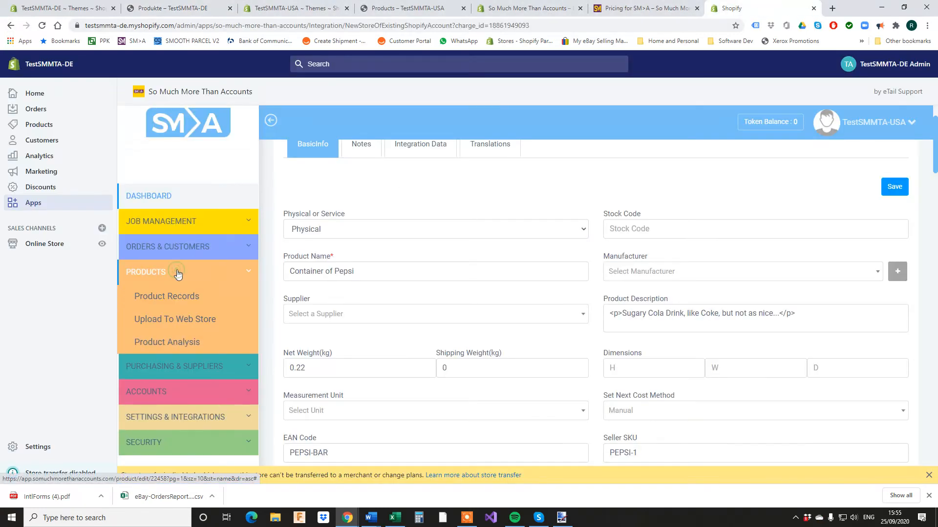
{"action": "left_click", "coordinate": [426, 154]}
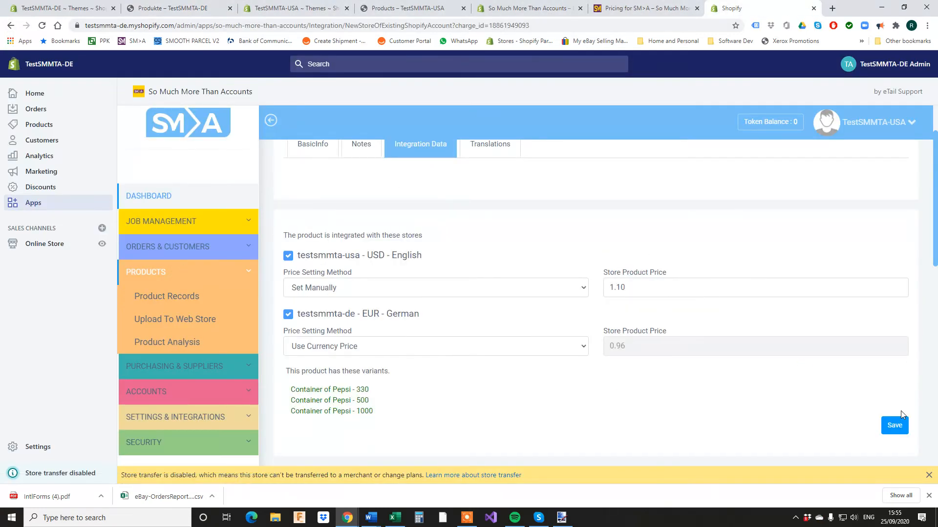
{"action": "left_click", "coordinate": [895, 426]}
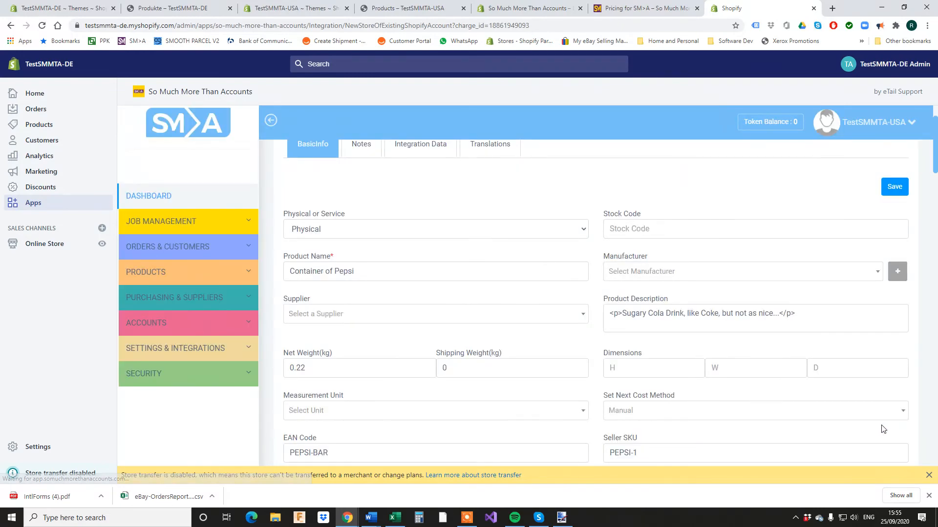
Edit Can of coke from Product Records and show its Integration Data tab.
{"action": "left_click", "coordinate": [142, 274]}
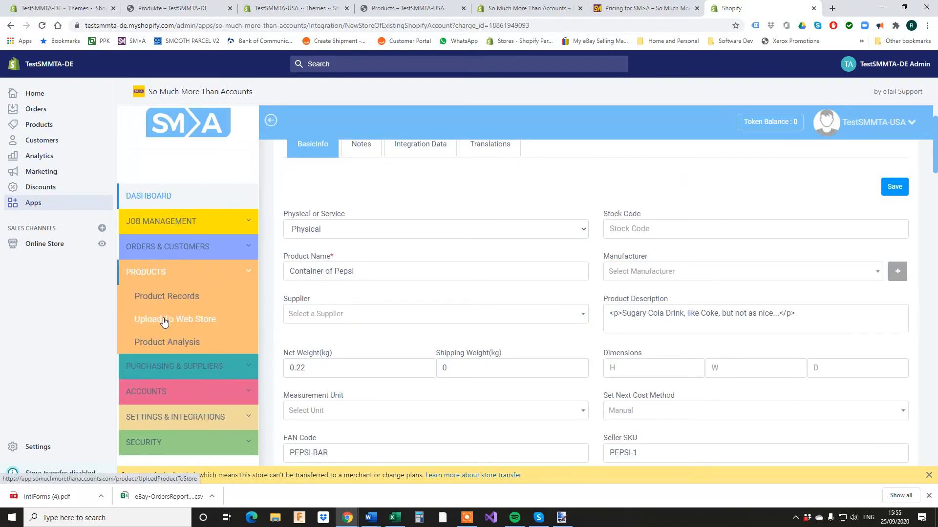
{"action": "left_click", "coordinate": [163, 298]}
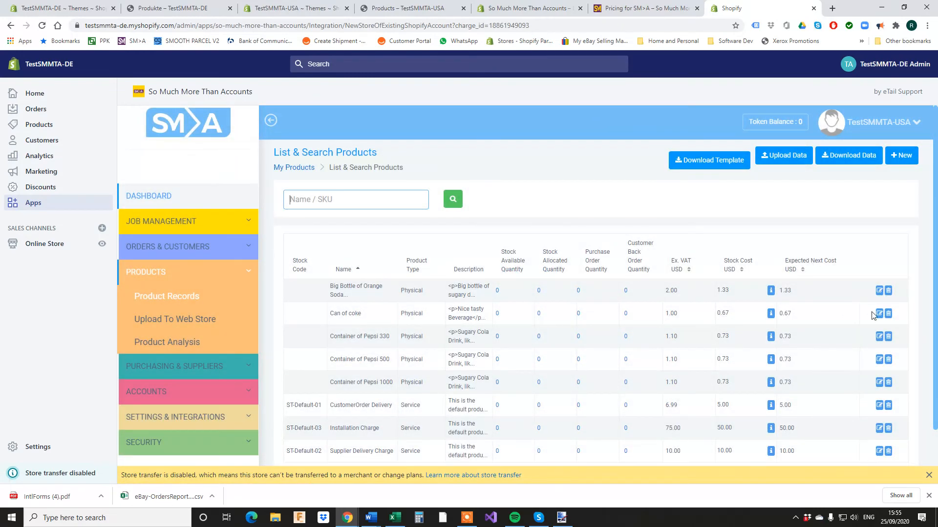
{"action": "left_click", "coordinate": [880, 315]}
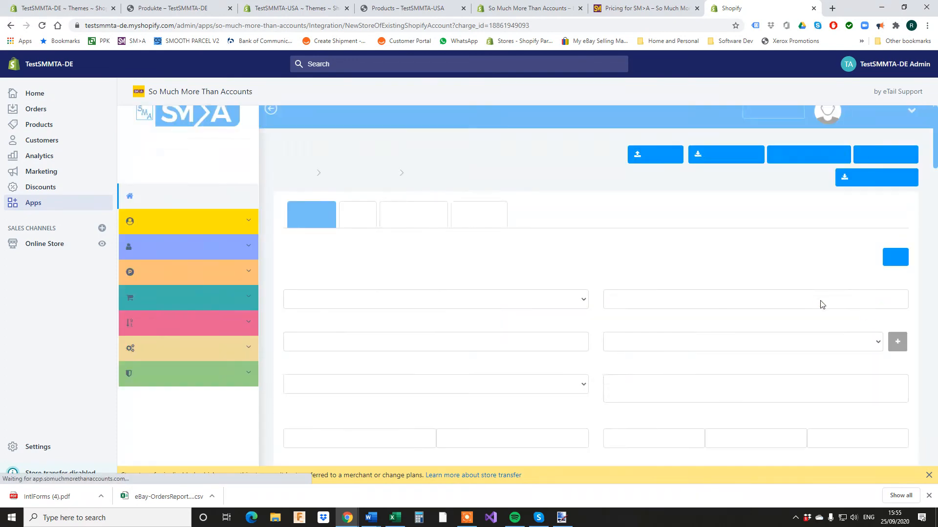
{"action": "left_click", "coordinate": [429, 218]}
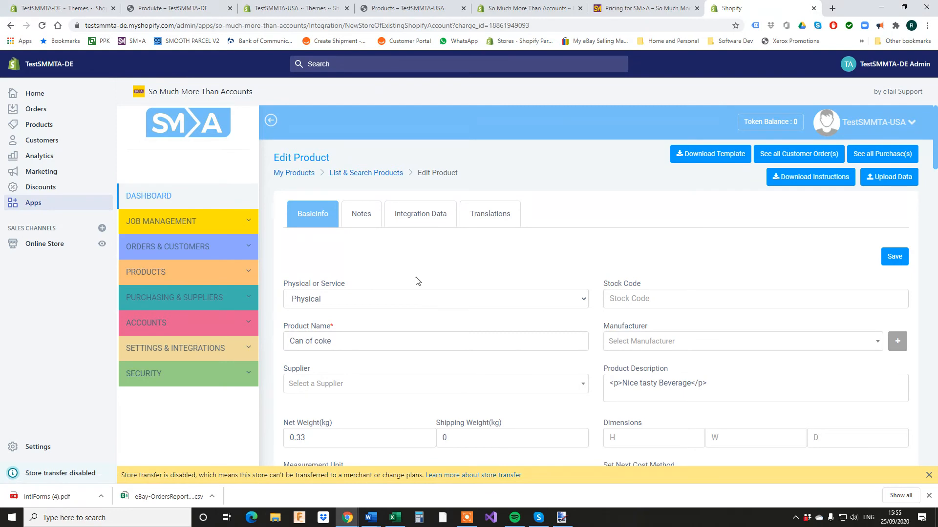
Reload the German storefront catalog and open the Dose Koks product page.
{"action": "left_click", "coordinate": [171, 8]}
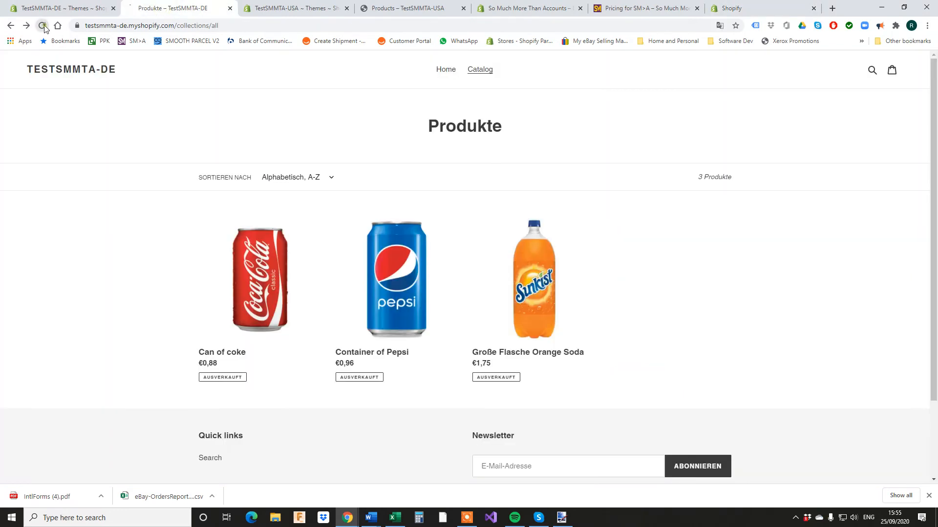
{"action": "left_click", "coordinate": [43, 26]}
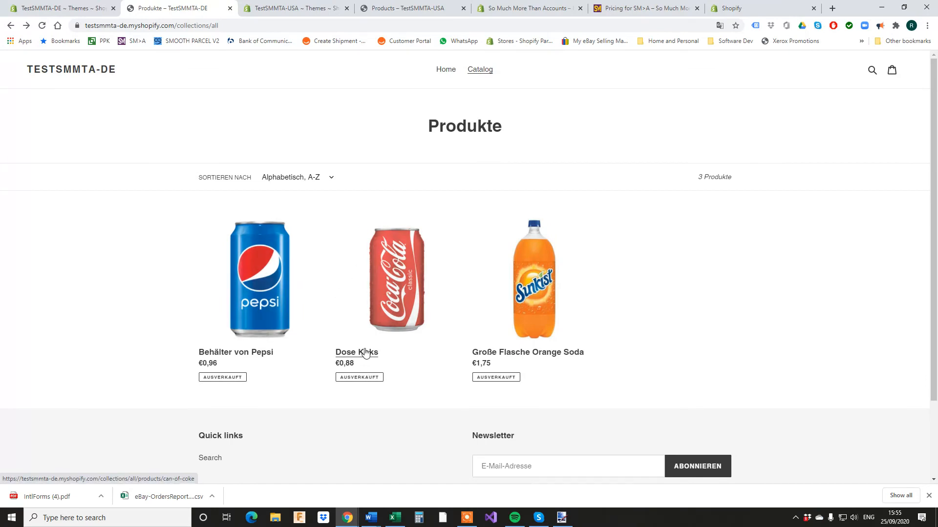
{"action": "left_click", "coordinate": [366, 353]}
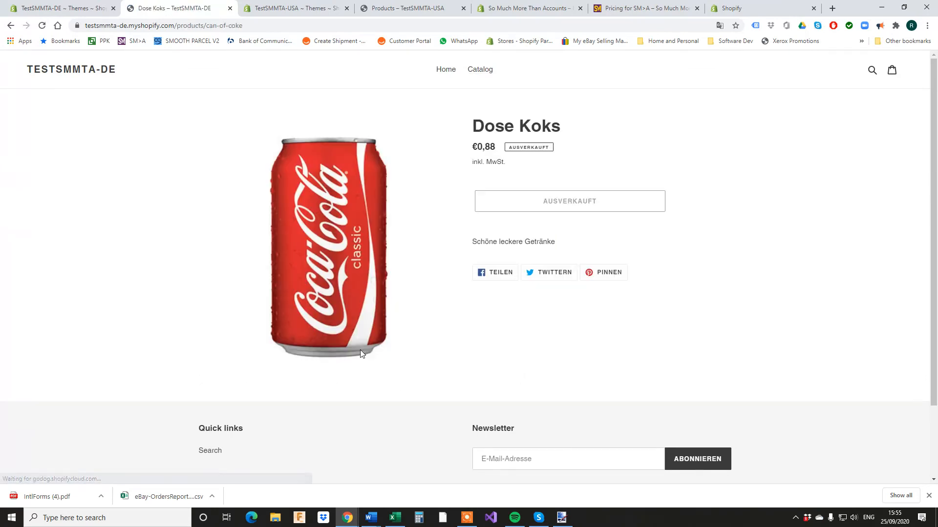
{"action": "left_click", "coordinate": [70, 14]}
Open the Behälter von Pepsi product page from the catalog, then return to the Themes admin.
{"action": "left_click", "coordinate": [176, 8]}
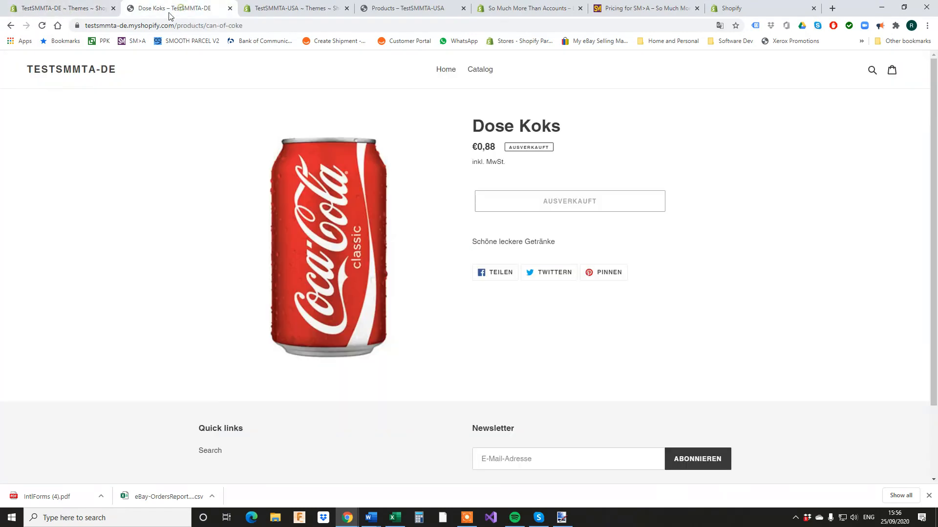
{"action": "left_click", "coordinate": [10, 26]}
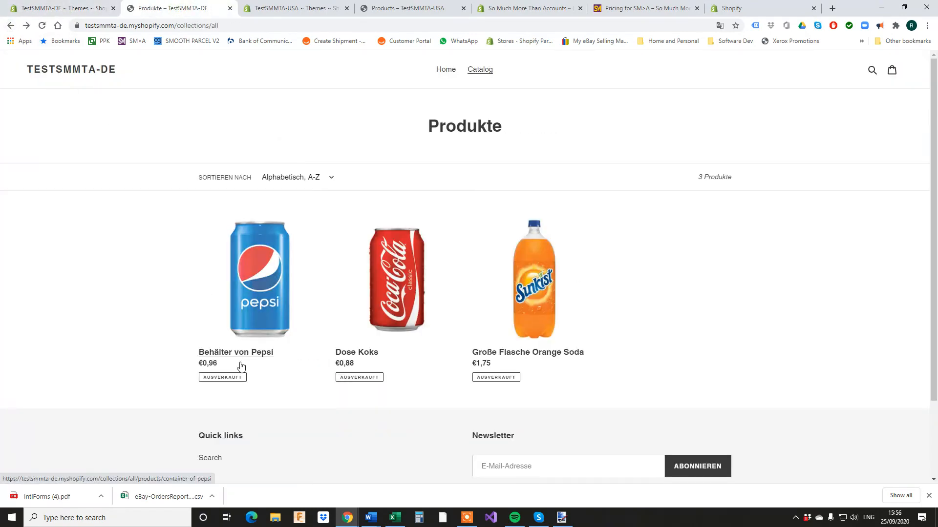
{"action": "left_click", "coordinate": [239, 355]}
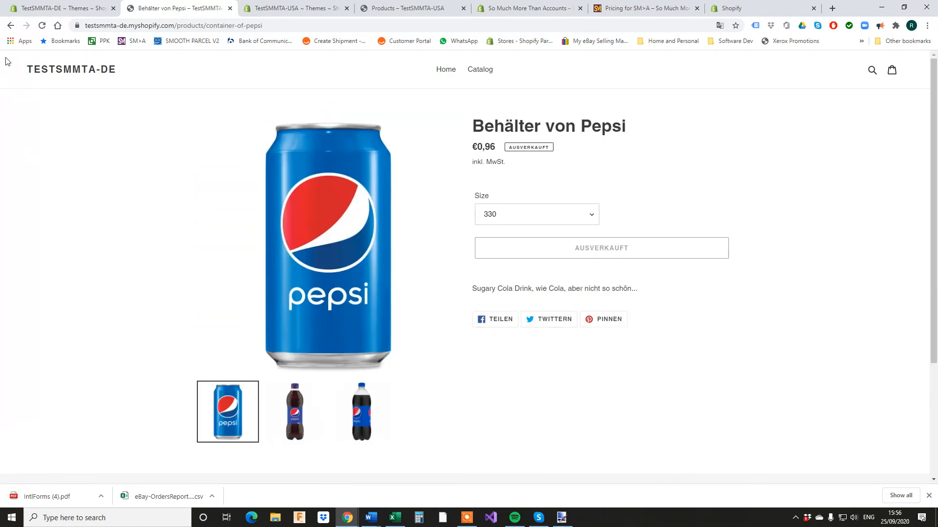
{"action": "left_click", "coordinate": [79, 9]}
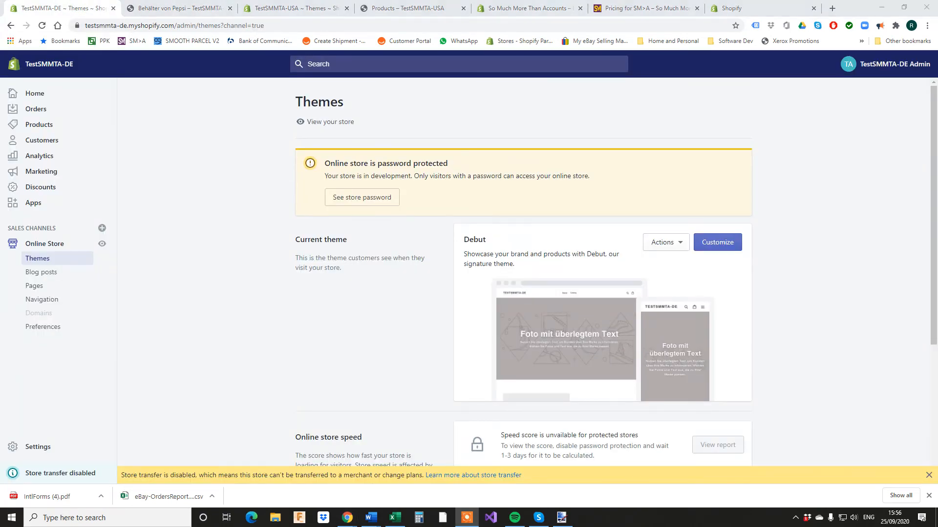
Start a new supplier under Purchasing & Suppliers > Suppliers and name it Beverage UK.
{"action": "left_click", "coordinate": [738, 8]}
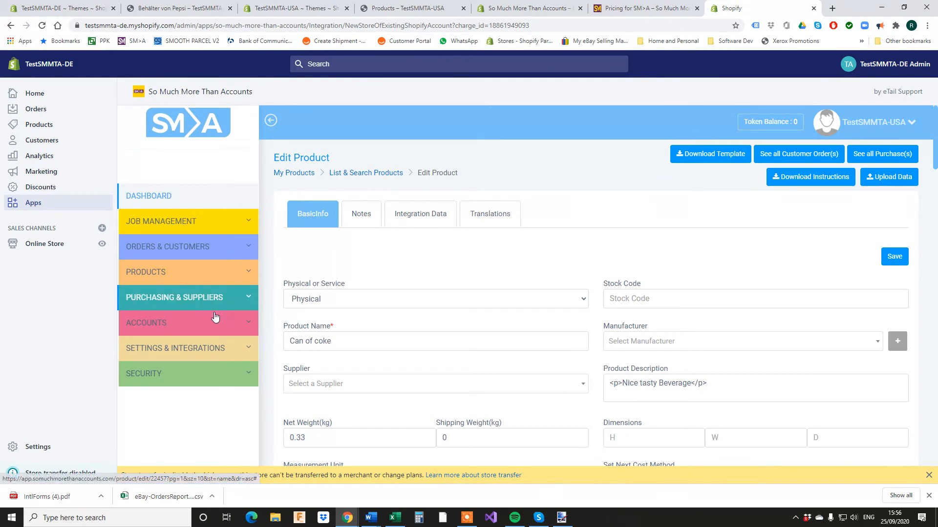
{"action": "left_click", "coordinate": [194, 303]}
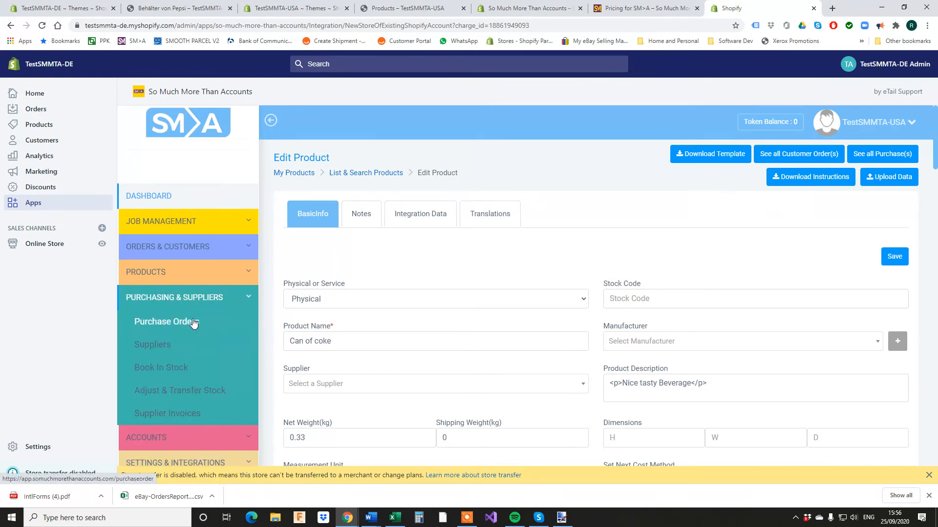
{"action": "left_click", "coordinate": [193, 322]}
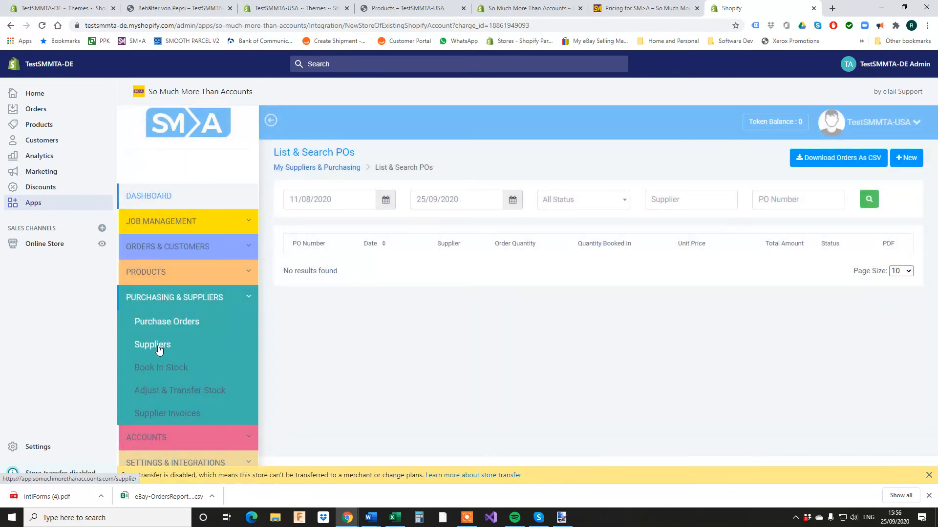
{"action": "left_click", "coordinate": [158, 347]}
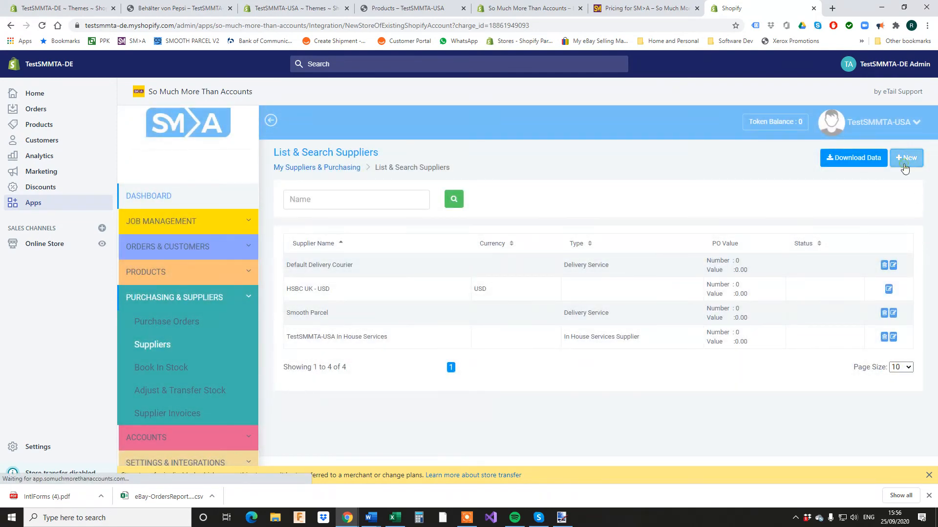
{"action": "left_click", "coordinate": [904, 165]}
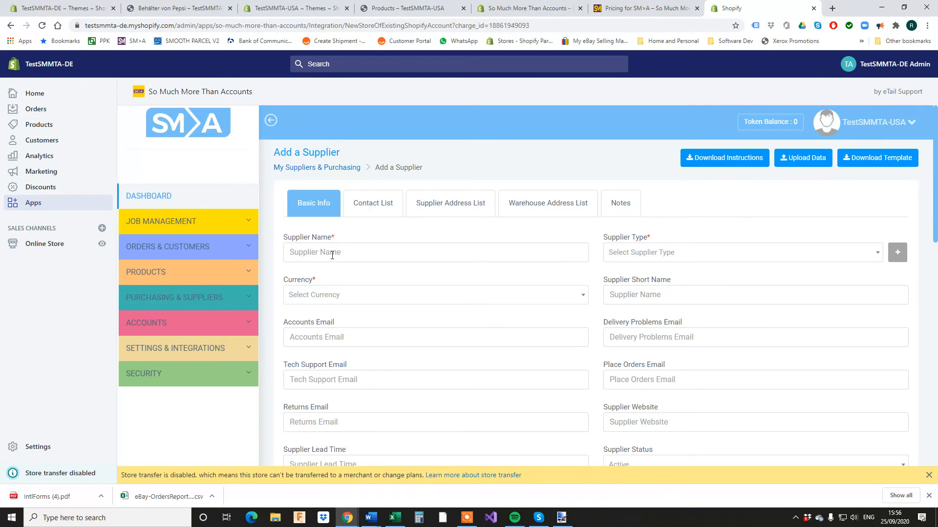
{"action": "left_click", "coordinate": [331, 253]}
{"action": "type", "text": "Beverage UK"}
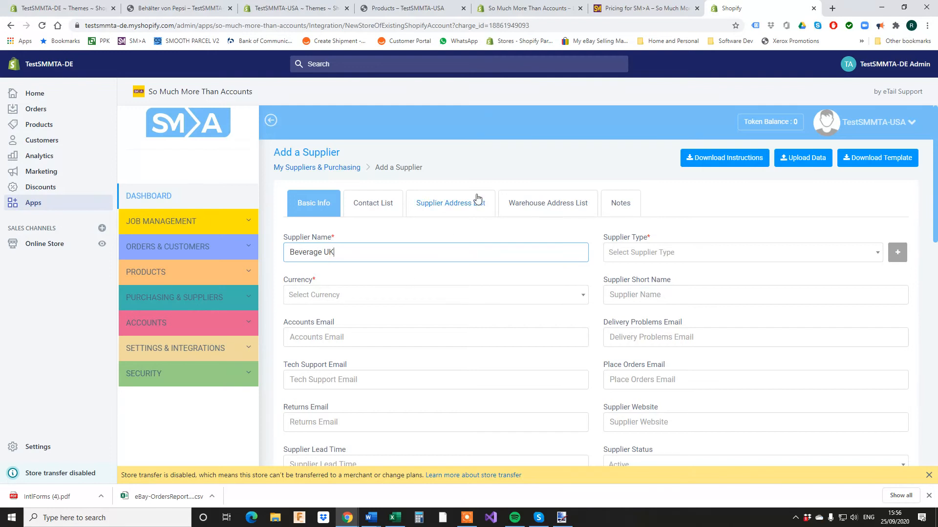
{"action": "scroll", "coordinate": [483, 258], "scroll_direction": "down", "scroll_amount": 2}
{"action": "scroll", "coordinate": [370, 253], "scroll_direction": "up", "scroll_amount": 2}
Set Beverage UK's currency to EUR and type to Manufacturer, and create the supplier.
{"action": "left_click", "coordinate": [356, 295]}
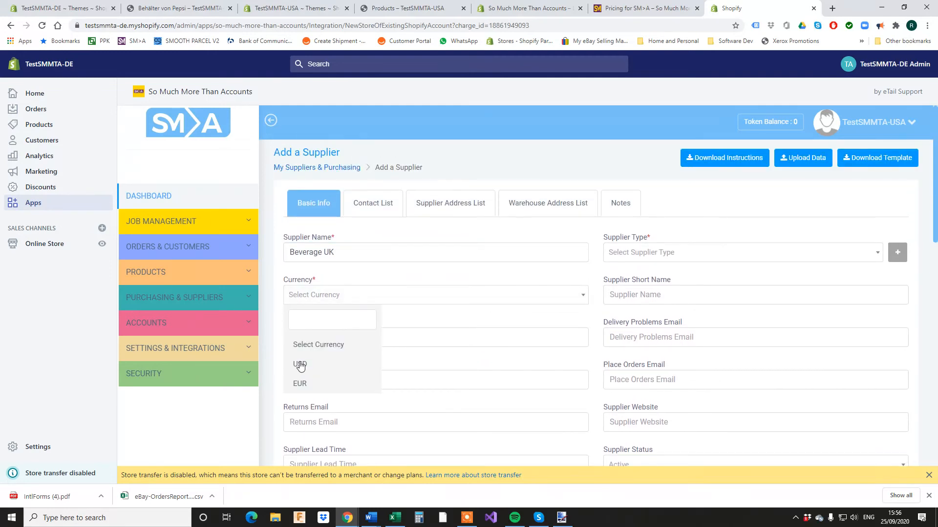
{"action": "left_click", "coordinate": [306, 385]}
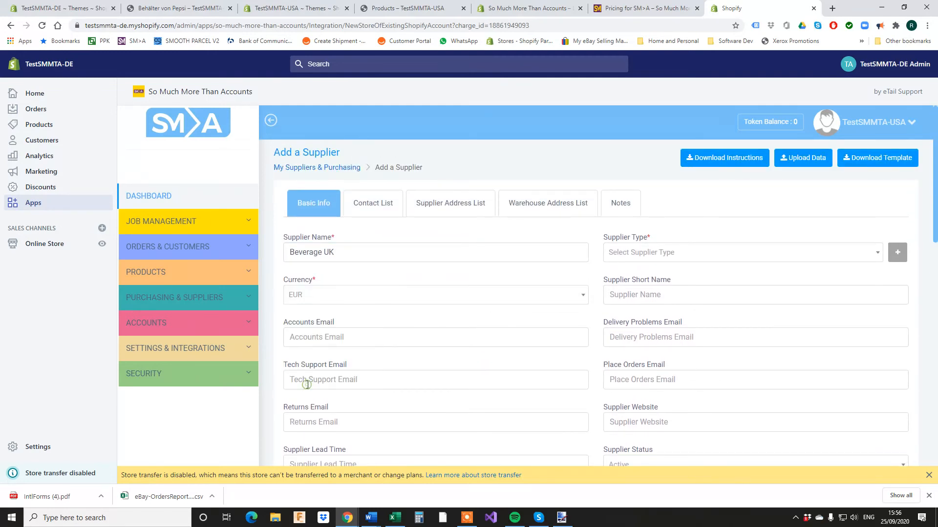
{"action": "scroll", "coordinate": [410, 288], "scroll_direction": "down", "scroll_amount": 5}
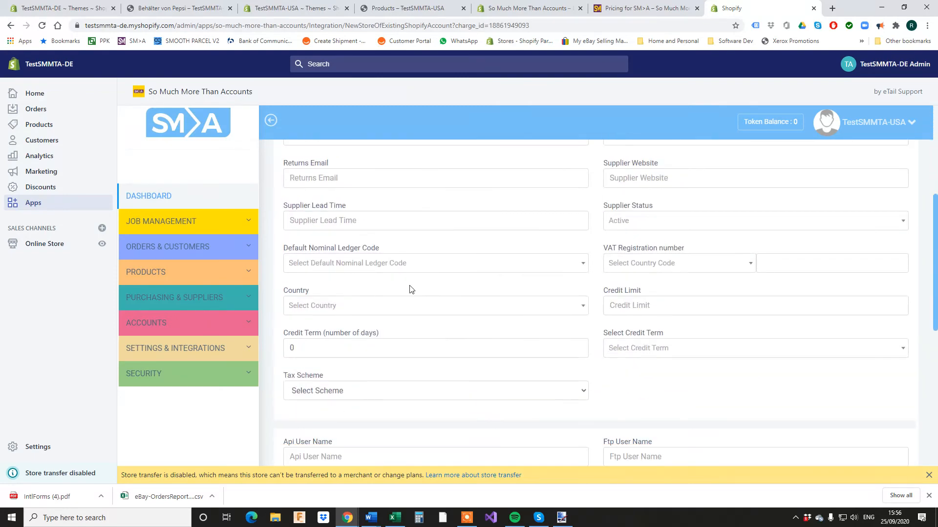
{"action": "scroll", "coordinate": [409, 299], "scroll_direction": "down", "scroll_amount": 3}
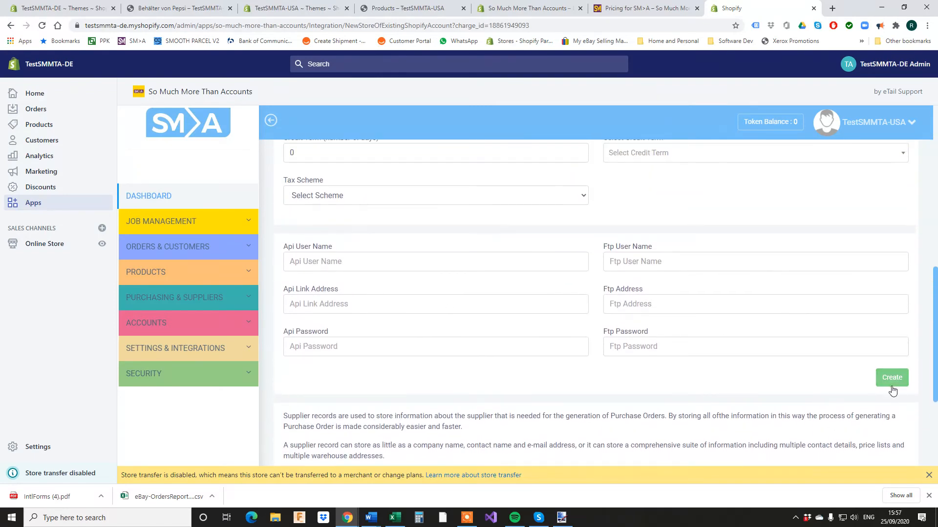
{"action": "left_click", "coordinate": [891, 379]}
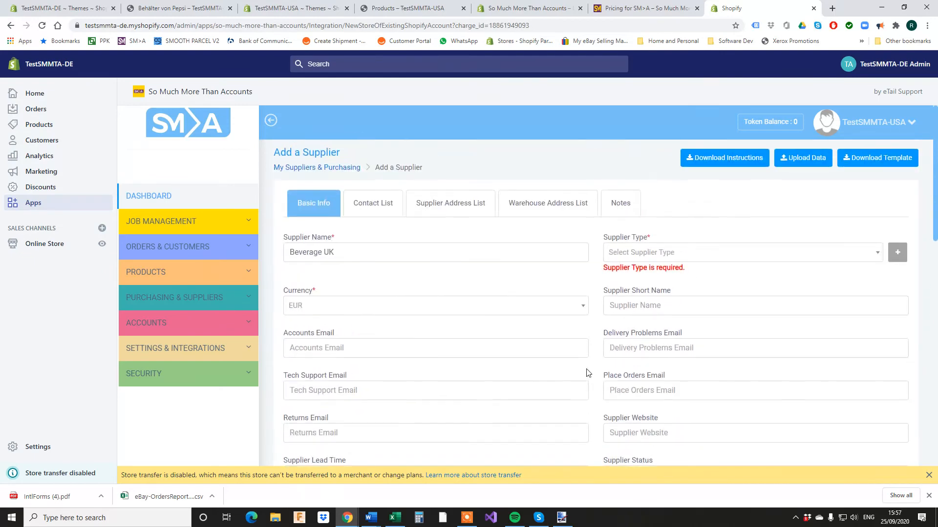
{"action": "left_click", "coordinate": [695, 250]}
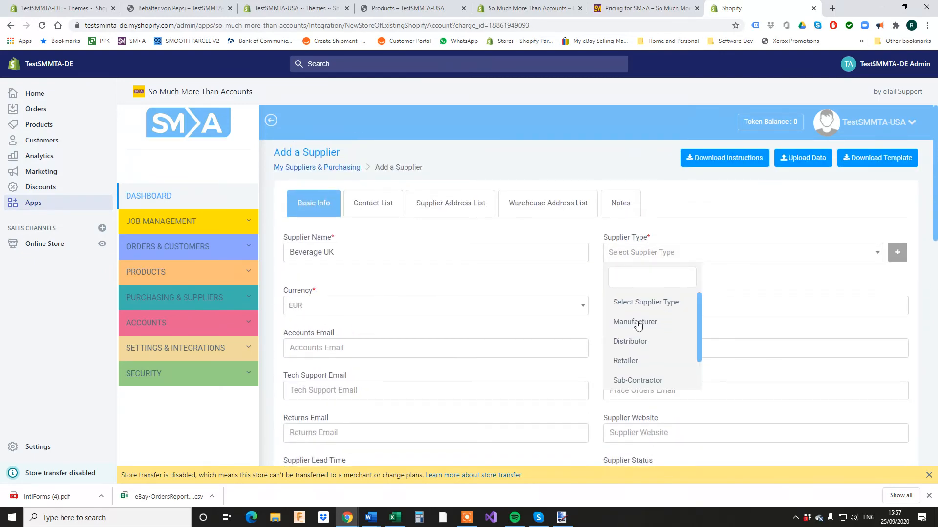
{"action": "left_click", "coordinate": [643, 321]}
{"action": "scroll", "coordinate": [847, 359], "scroll_direction": "down", "scroll_amount": 10}
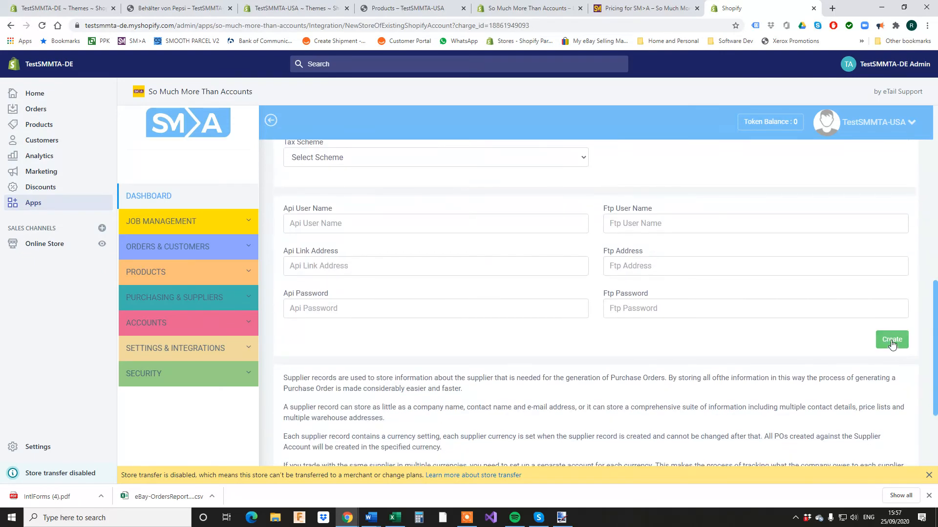
{"action": "scroll", "coordinate": [492, 222], "scroll_direction": "up", "scroll_amount": 10}
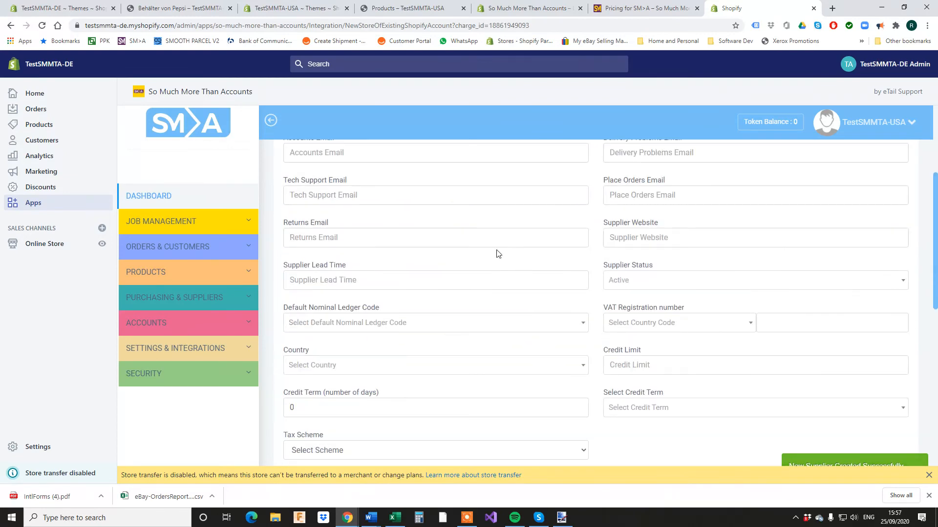
Add a new Beverage UK contact with the contact's name and an office phone number.
{"action": "left_click", "coordinate": [372, 203]}
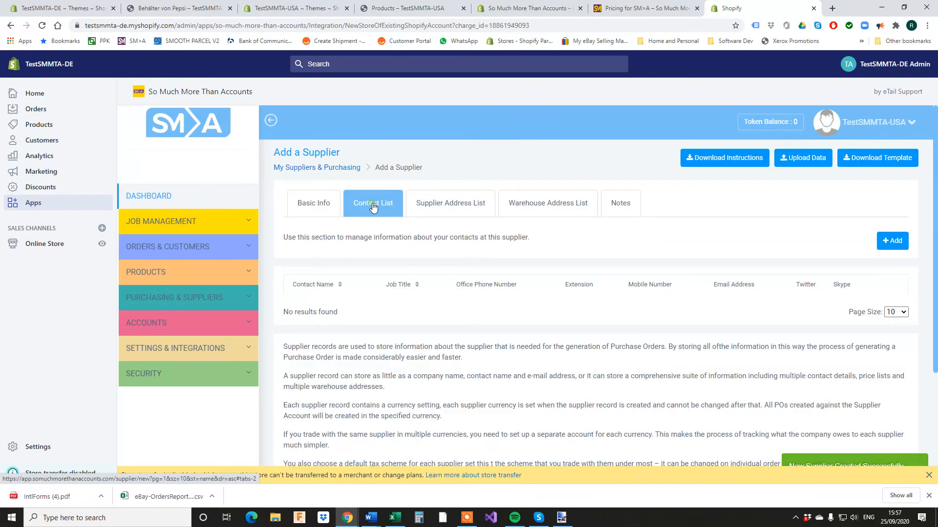
{"action": "left_click", "coordinate": [892, 240]}
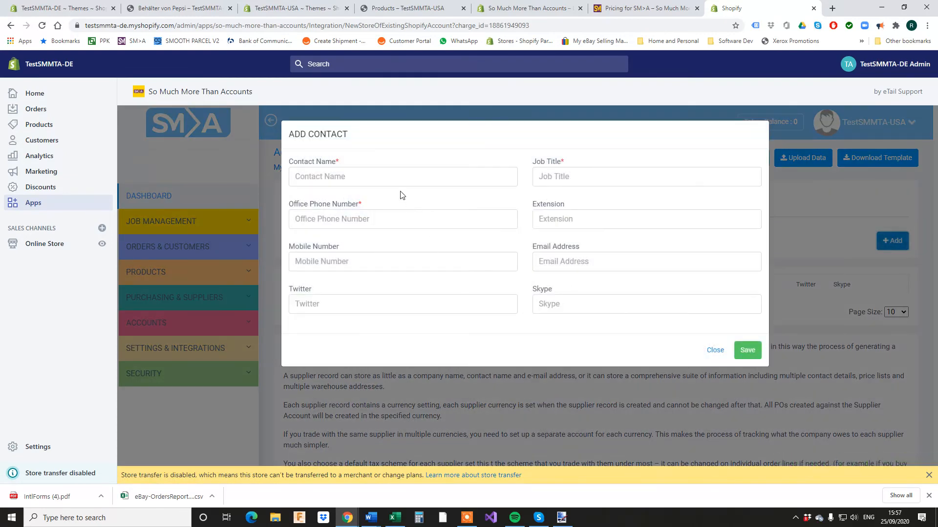
{"action": "left_click", "coordinate": [385, 172]}
{"action": "type", "text": "Mick the"}
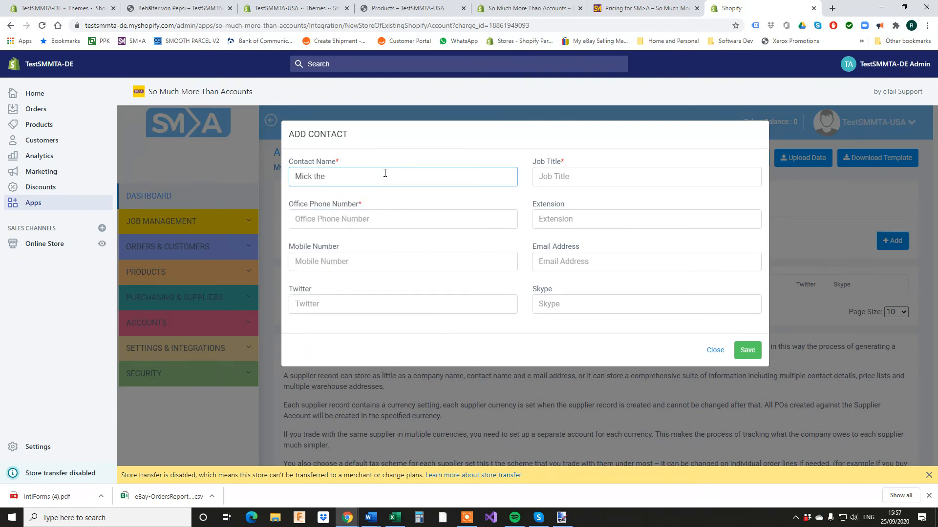
{"action": "type", "text": " Drink"}
{"action": "left_click", "coordinate": [379, 216]}
{"action": "type", "text": "123"}
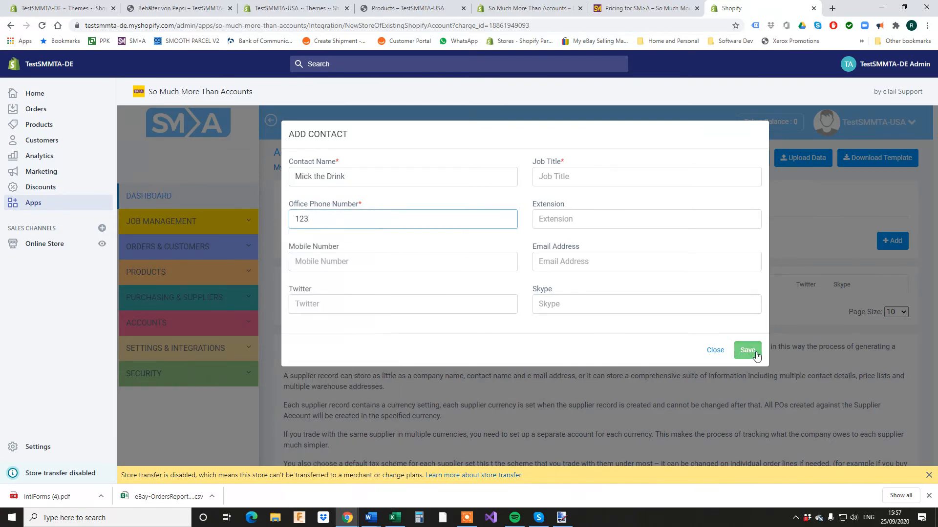
Set the contact's job title to Partner, save it, and check the supplier's address list.
{"action": "left_click", "coordinate": [756, 355]}
{"action": "left_click", "coordinate": [567, 177]}
{"action": "left_click", "coordinate": [561, 197]}
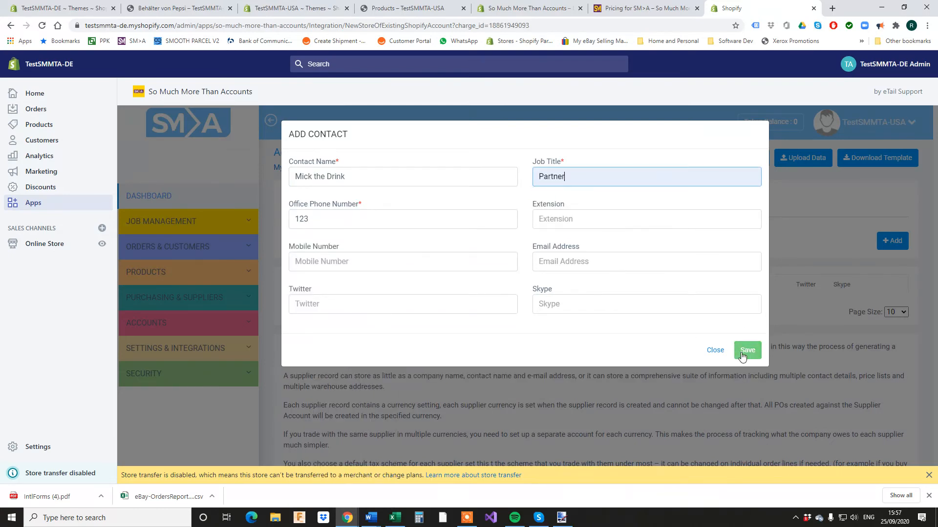
{"action": "left_click", "coordinate": [742, 355]}
{"action": "left_click", "coordinate": [448, 205]}
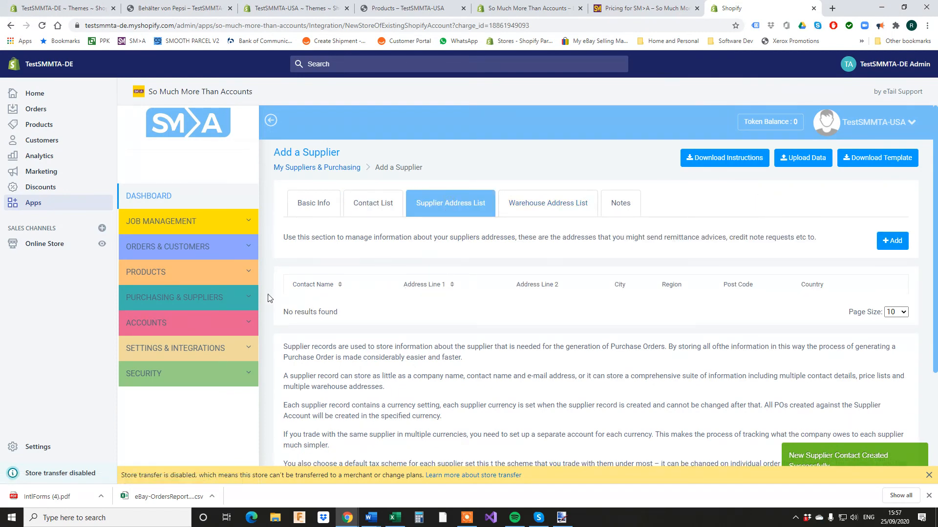
{"action": "left_click", "coordinate": [166, 298]}
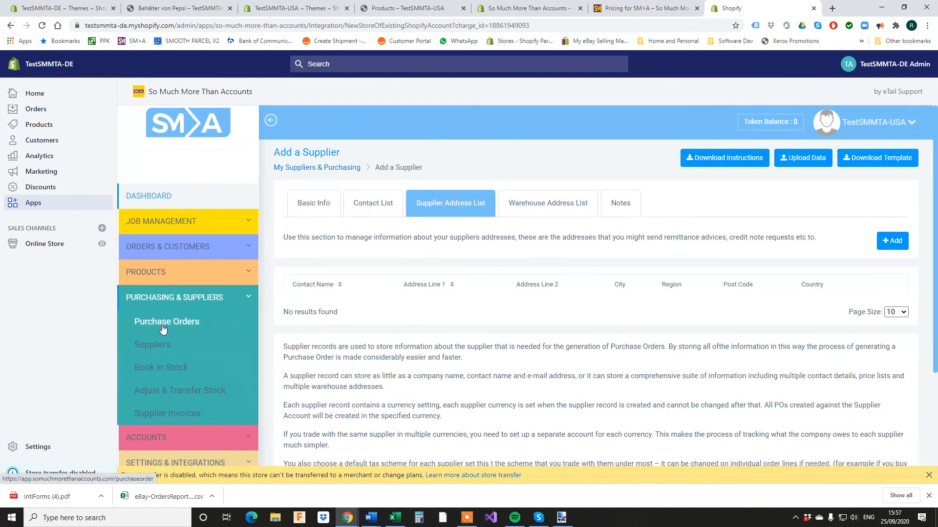
Start a new purchase order from Beverage UK, delivered and invoiced to the saved address.
{"action": "left_click", "coordinate": [164, 323]}
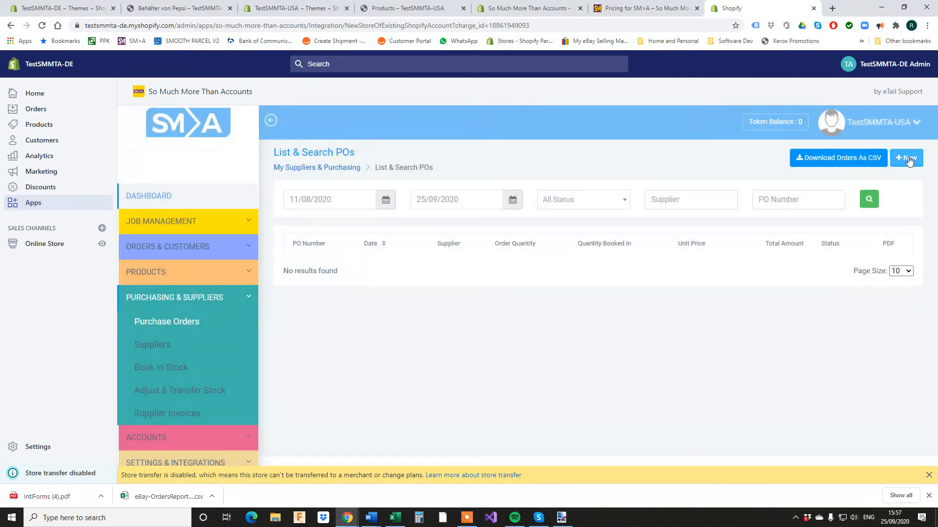
{"action": "left_click", "coordinate": [909, 157]}
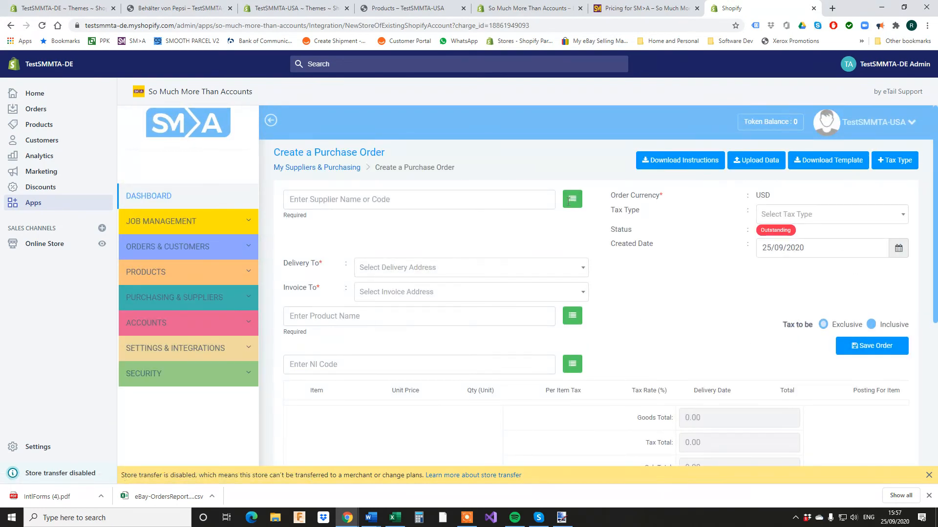
{"action": "left_click", "coordinate": [573, 198]}
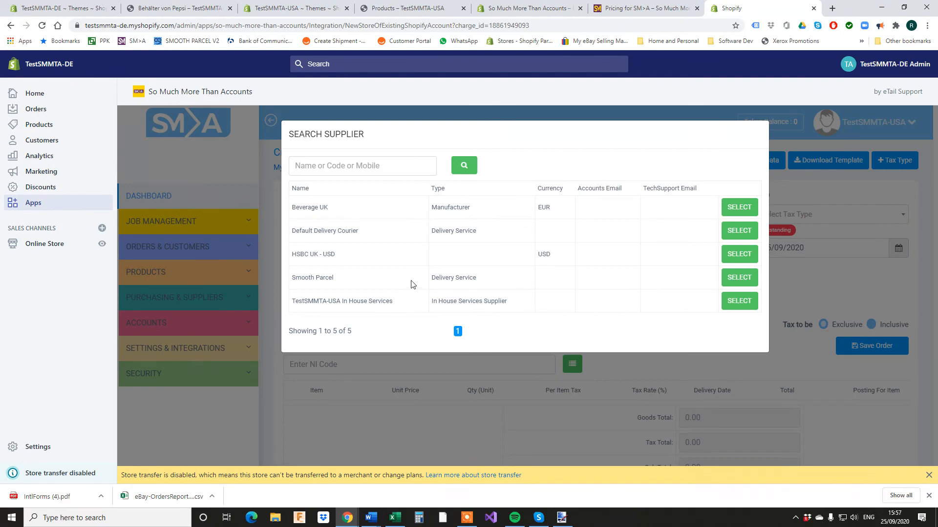
{"action": "left_click", "coordinate": [725, 213]}
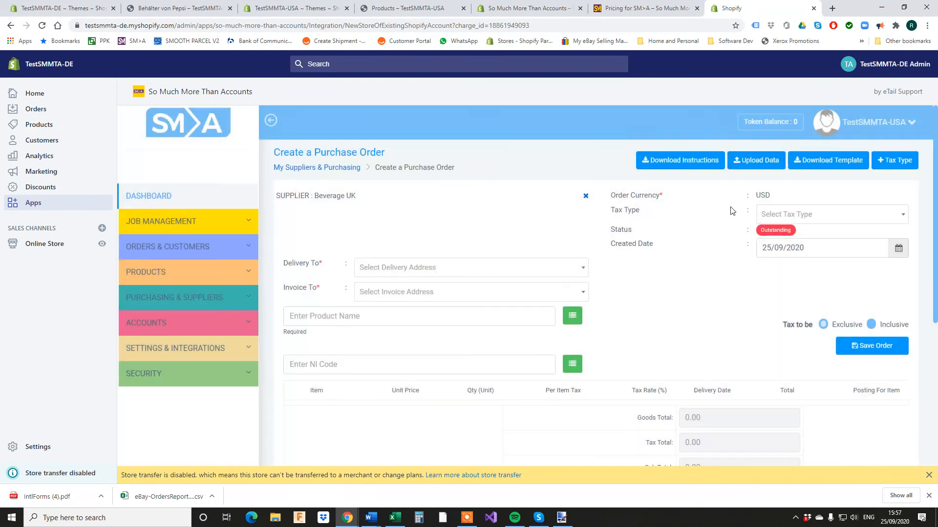
{"action": "left_click", "coordinate": [552, 274]}
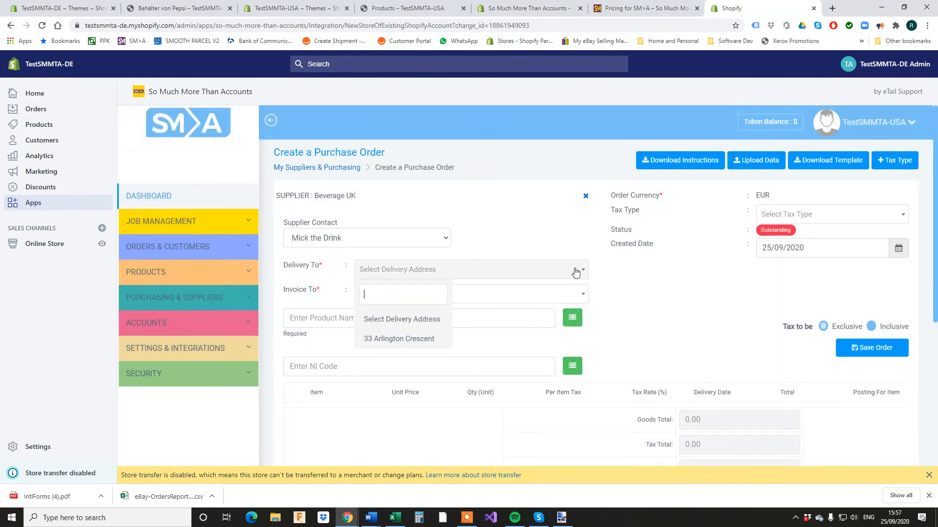
{"action": "left_click", "coordinate": [419, 337]}
{"action": "left_click", "coordinate": [507, 293]}
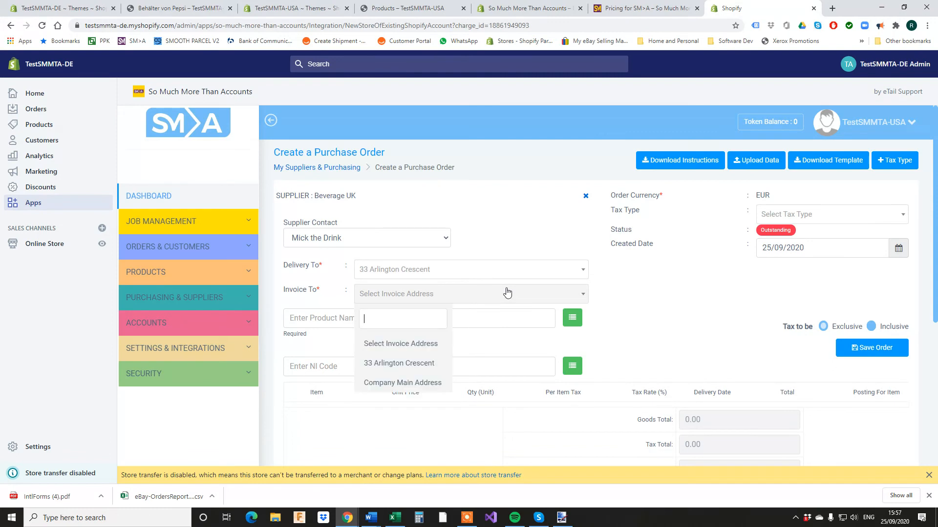
{"action": "left_click", "coordinate": [411, 364]}
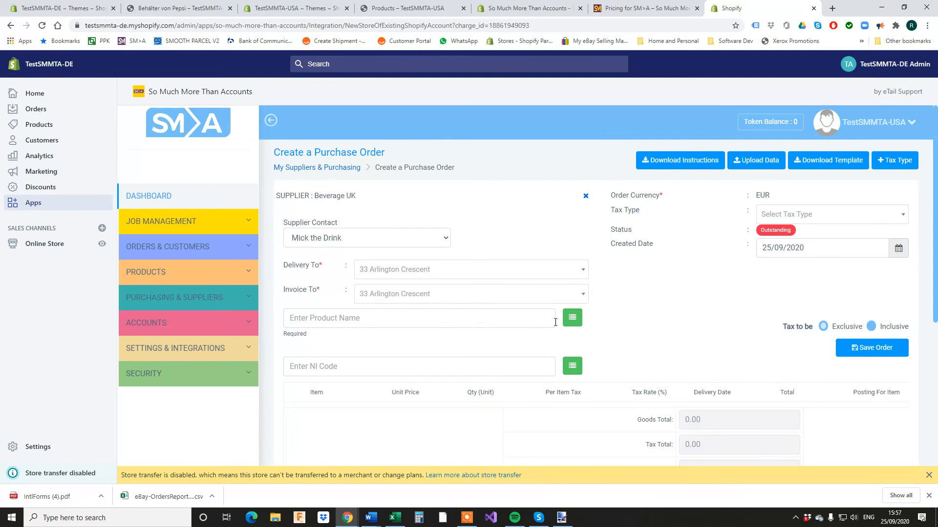
Add Big Bottle of Orange Soda, Can of coke and Pepsi 330, 500 and 1000 containers.
{"action": "scroll", "coordinate": [555, 323], "scroll_direction": "down", "scroll_amount": 1}
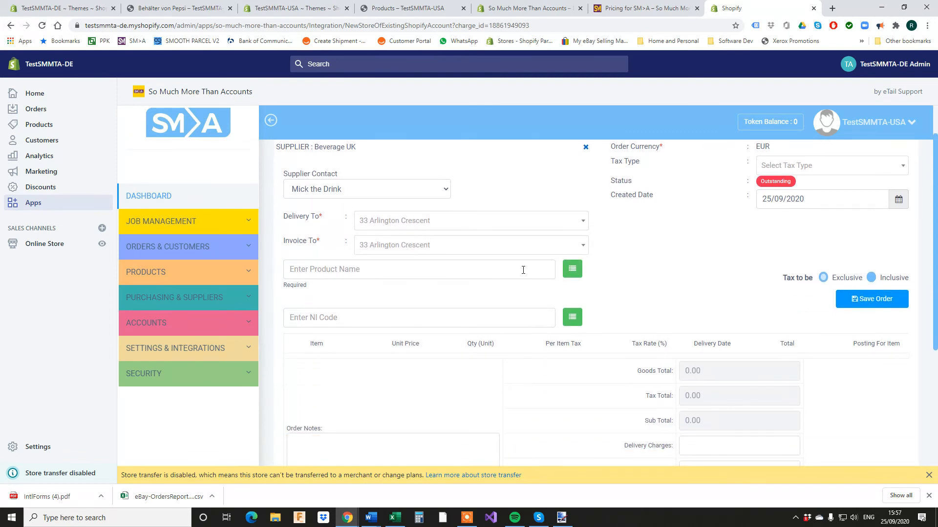
{"action": "left_click", "coordinate": [574, 270]}
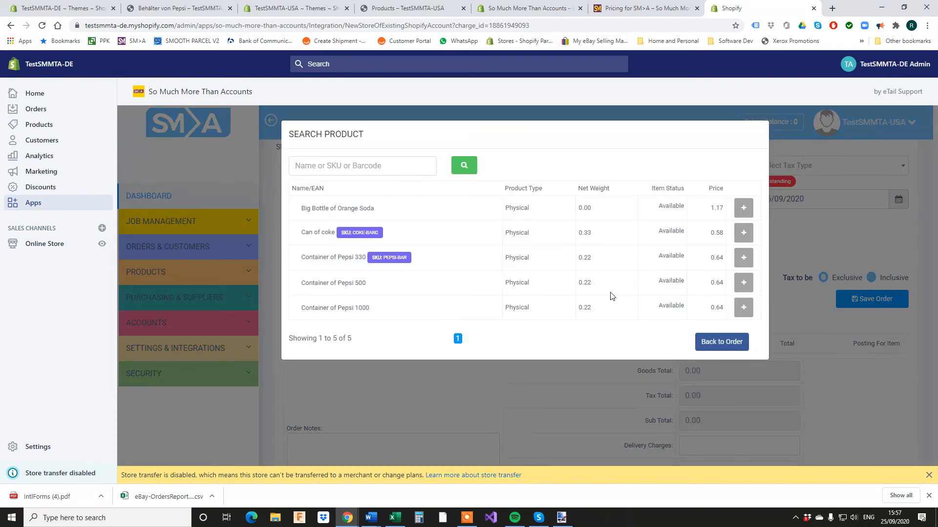
{"action": "left_click", "coordinate": [743, 210]}
{"action": "left_click", "coordinate": [743, 232]}
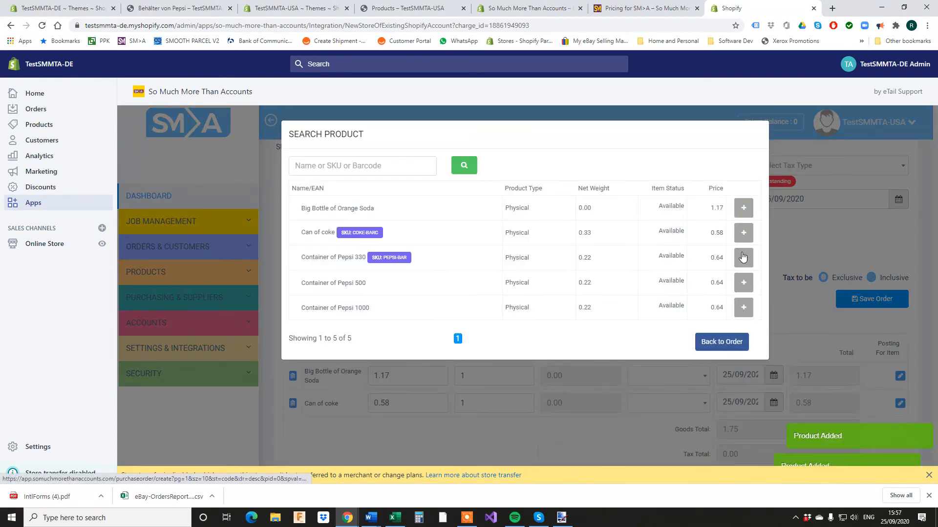
{"action": "left_click", "coordinate": [743, 258]}
{"action": "left_click", "coordinate": [744, 283]}
{"action": "left_click", "coordinate": [744, 307]}
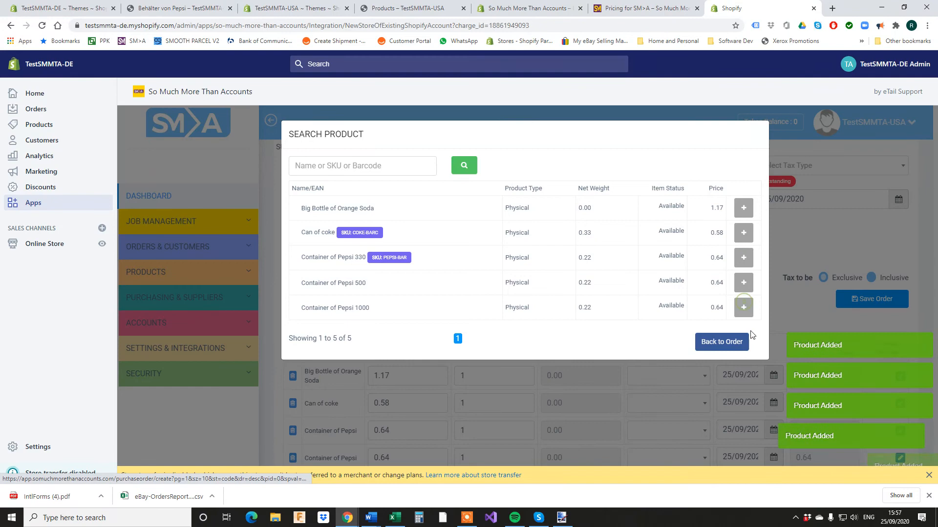
{"action": "left_click", "coordinate": [721, 342]}
Set the five drinks' quantities to 11 through 15, giving a goods total of 46.71.
{"action": "scroll", "coordinate": [488, 318], "scroll_direction": "down", "scroll_amount": 2}
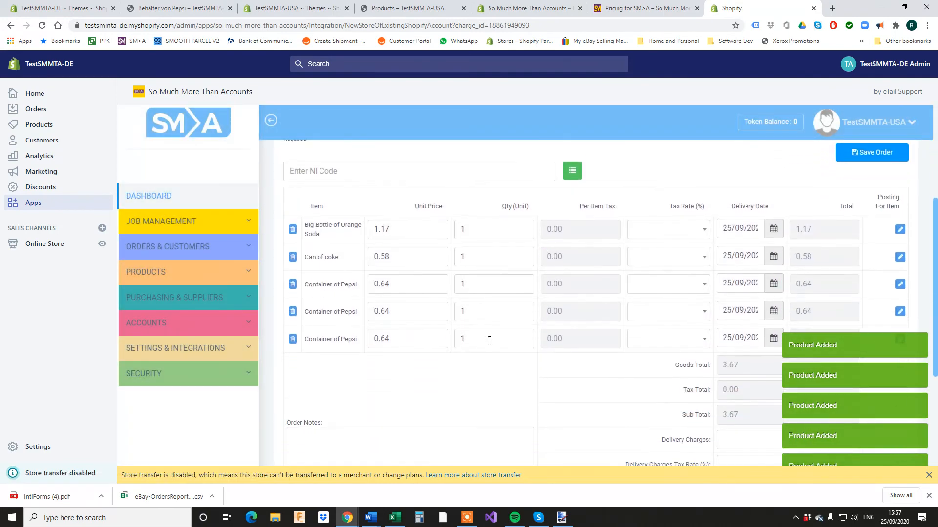
{"action": "left_click", "coordinate": [475, 236]}
{"action": "type", "text": "1"}
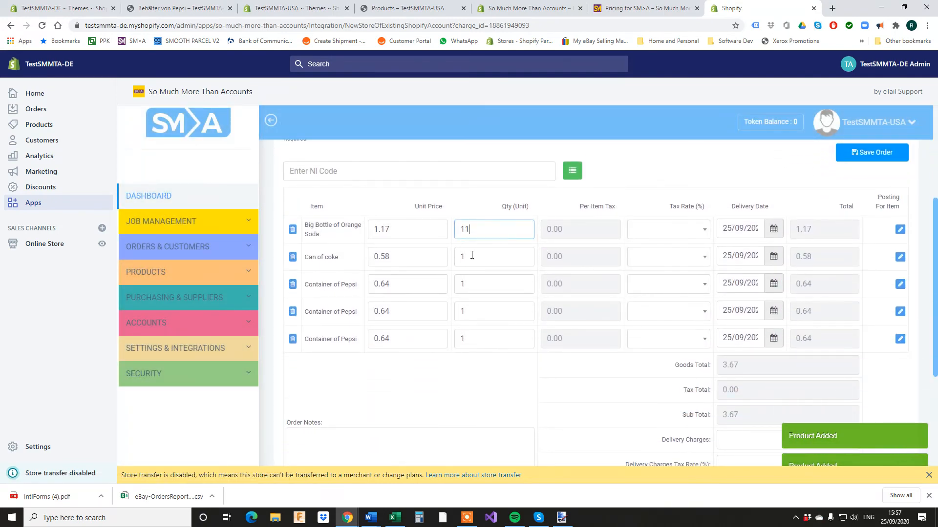
{"action": "left_click", "coordinate": [470, 256]}
{"action": "type", "text": "2"}
{"action": "left_click", "coordinate": [472, 285]}
{"action": "type", "text": "3"}
{"action": "left_click", "coordinate": [474, 311]}
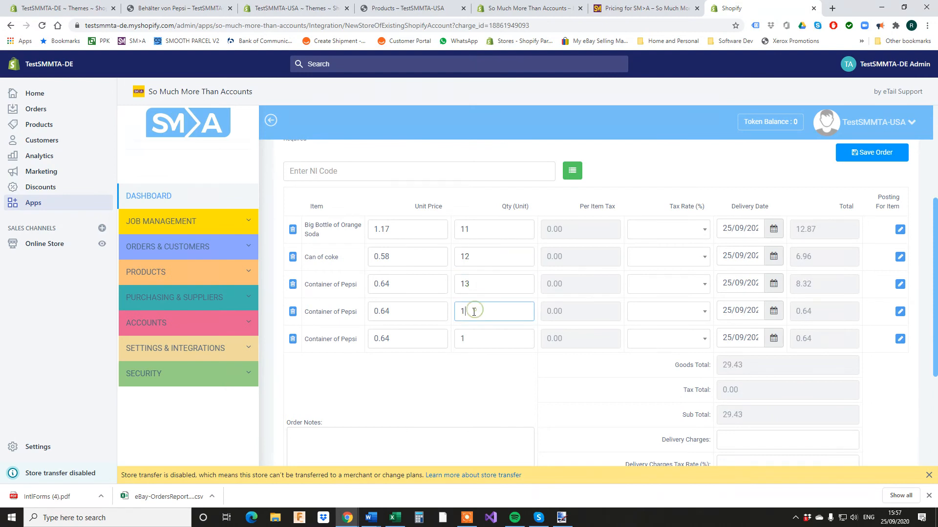
{"action": "left_click", "coordinate": [471, 336]}
{"action": "type", "text": "5"}
{"action": "left_click", "coordinate": [473, 369]}
{"action": "scroll", "coordinate": [473, 361], "scroll_direction": "down", "scroll_amount": 2}
{"action": "scroll", "coordinate": [472, 348], "scroll_direction": "up", "scroll_amount": 2}
{"action": "scroll", "coordinate": [626, 354], "scroll_direction": "up", "scroll_amount": 4}
Set tax type 'not UK VAT registered-UK VAT' and save as PO-001 without emailing the supplier.
{"action": "left_click", "coordinate": [825, 211]}
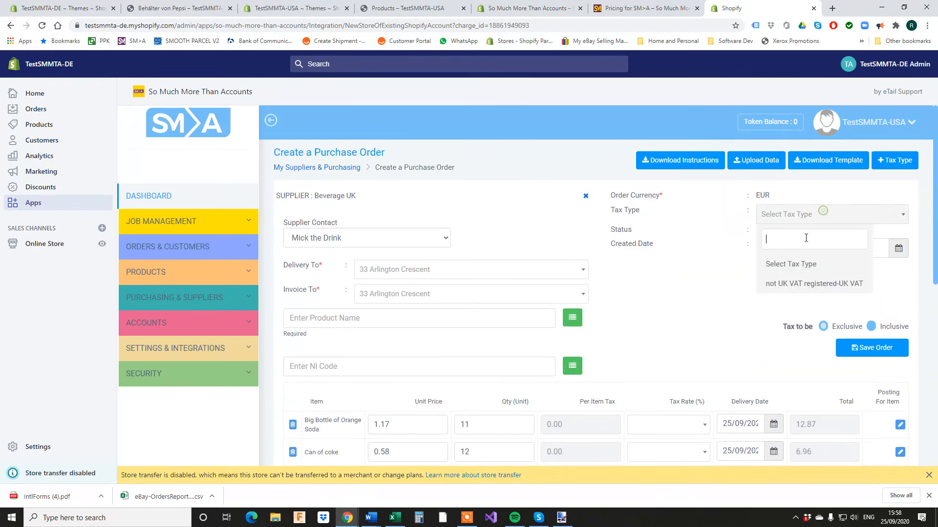
{"action": "left_click", "coordinate": [809, 280]}
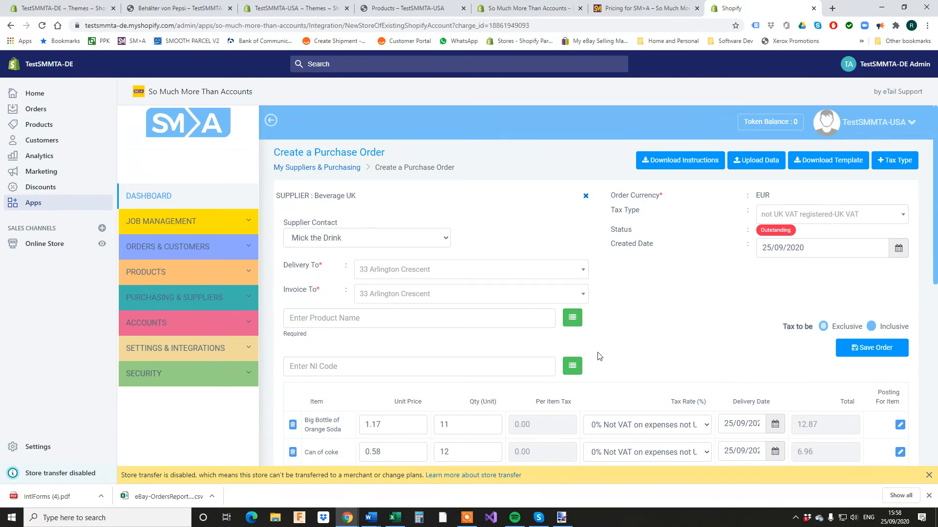
{"action": "scroll", "coordinate": [601, 354], "scroll_direction": "down", "scroll_amount": 2}
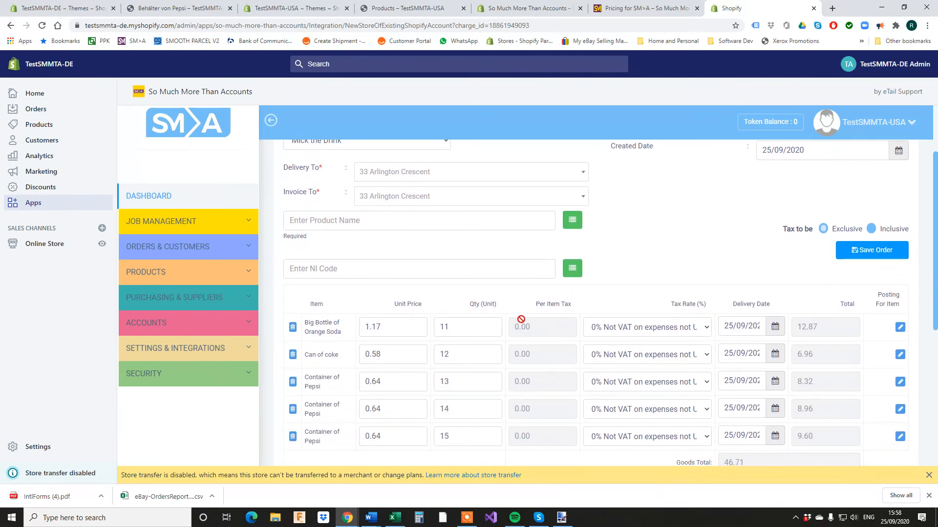
{"action": "left_click", "coordinate": [874, 255]}
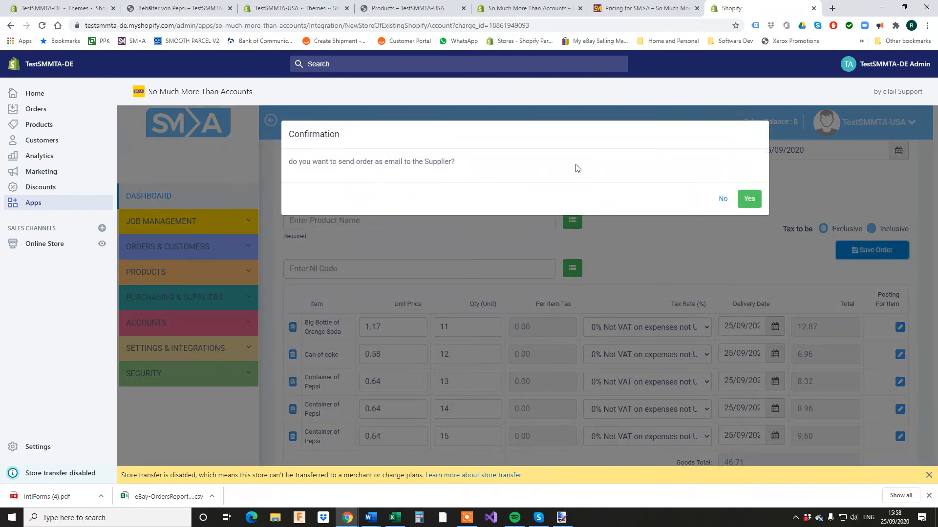
{"action": "left_click", "coordinate": [724, 199]}
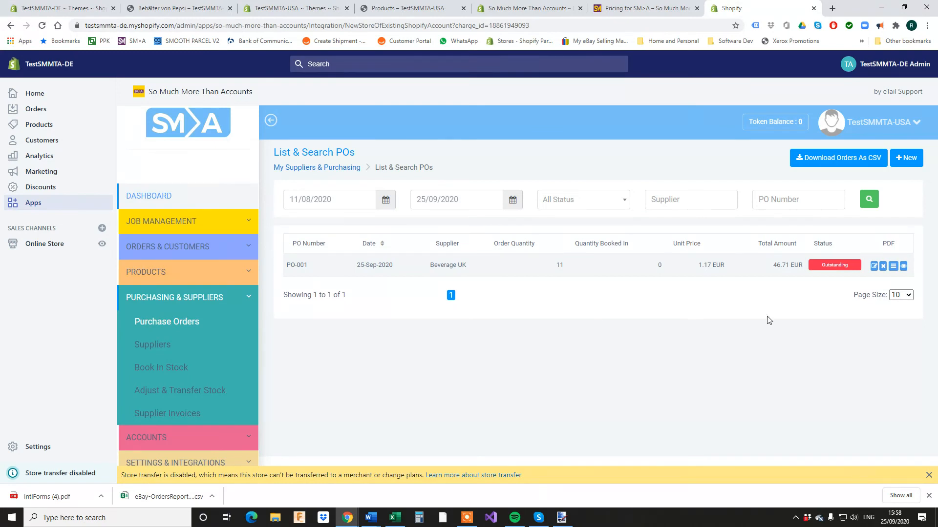
Begin booking in PO-001 with delivery note 12345 and 16 of the last Pepsi container.
{"action": "left_click", "coordinate": [893, 268]}
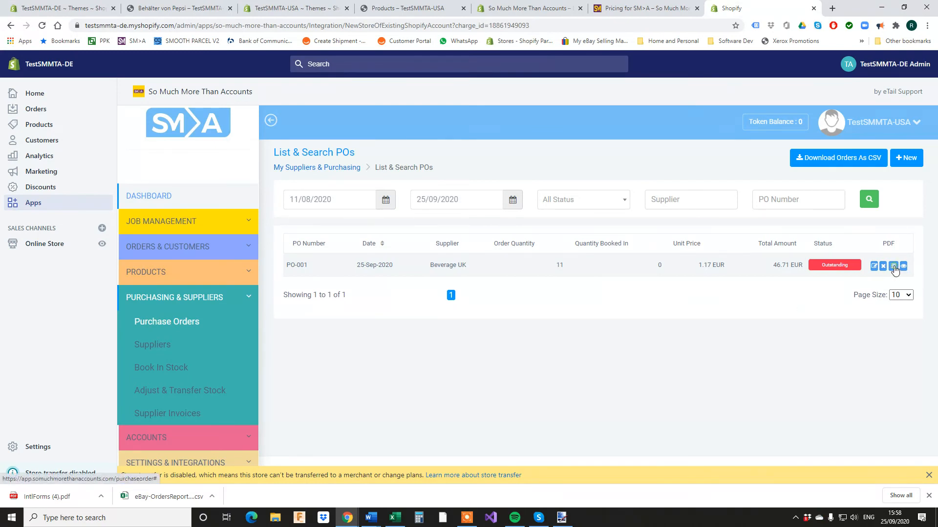
{"action": "left_click", "coordinate": [719, 228]}
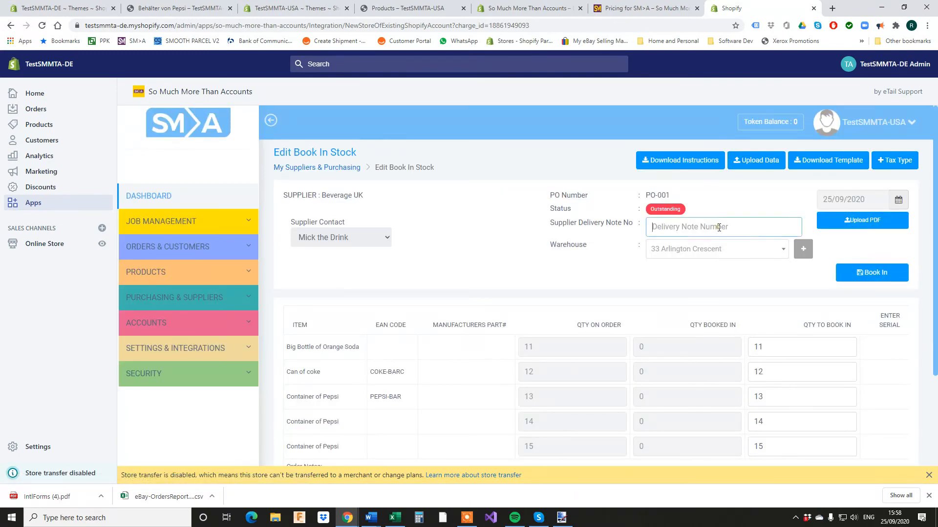
{"action": "type", "text": "12345"}
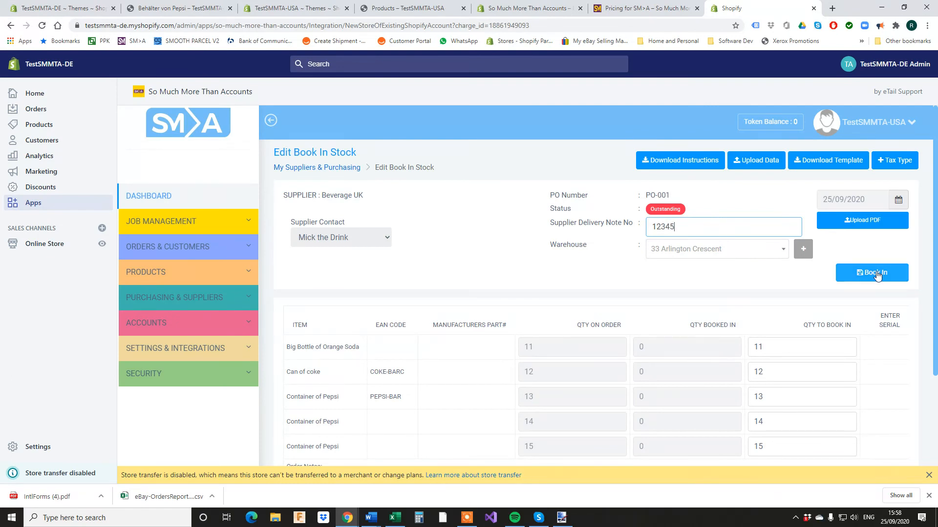
{"action": "scroll", "coordinate": [718, 328], "scroll_direction": "down", "scroll_amount": 1}
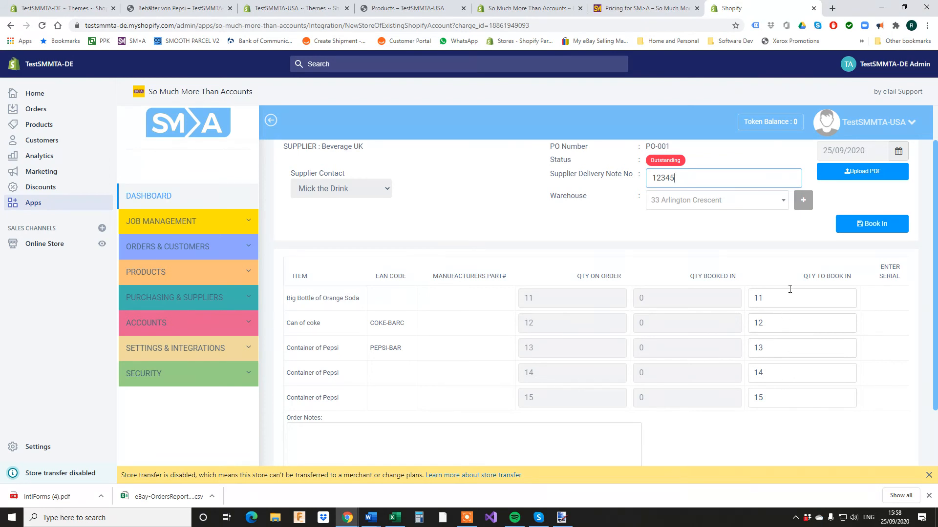
{"action": "left_click", "coordinate": [778, 402]}
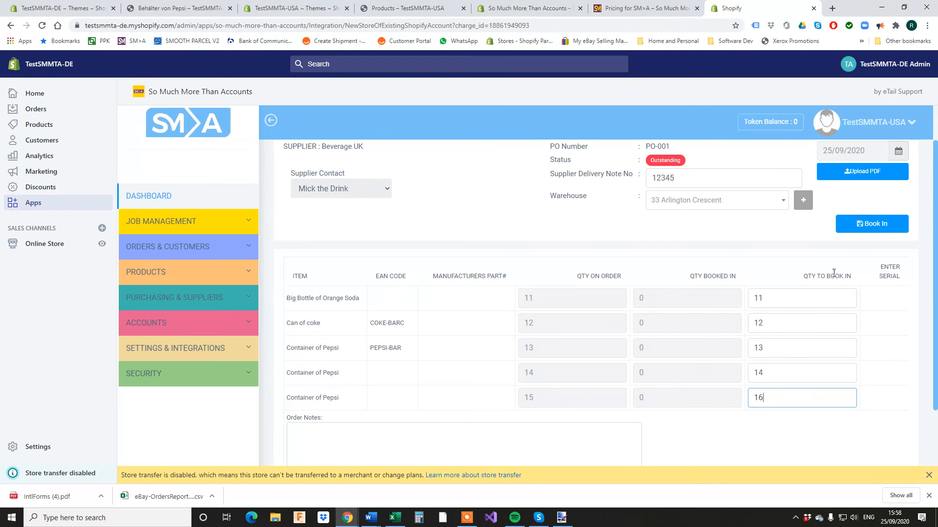
Book the stock in, accepting the additional item, and submit the booking.
{"action": "left_click", "coordinate": [871, 226]}
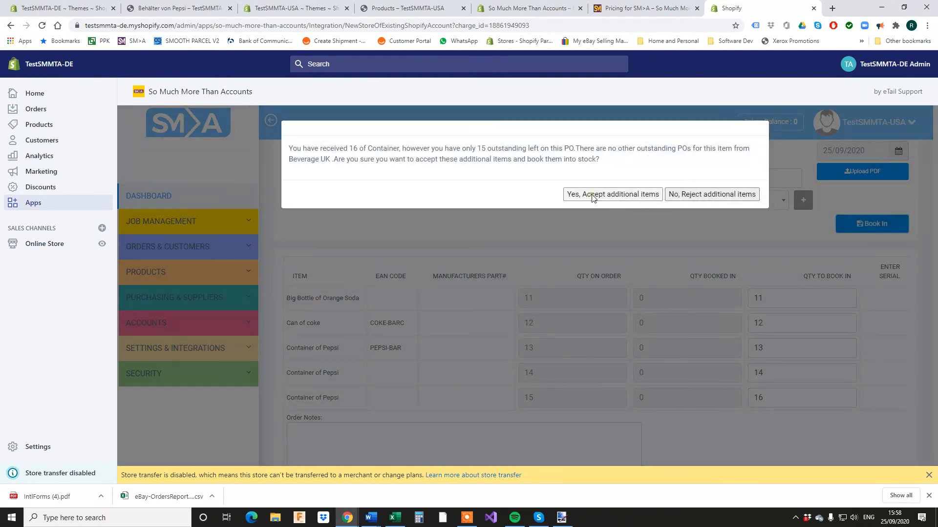
{"action": "left_click", "coordinate": [630, 195]}
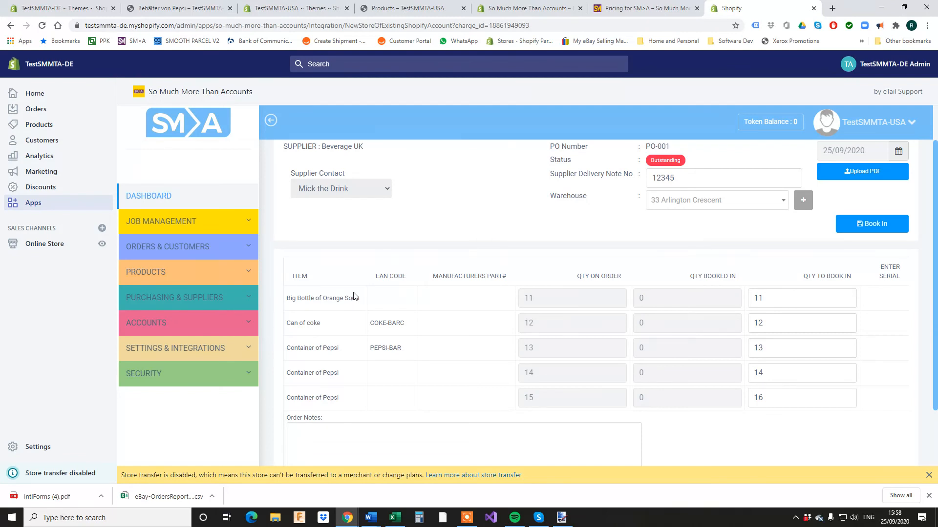
{"action": "left_click", "coordinate": [928, 475]}
{"action": "left_click", "coordinate": [872, 225]}
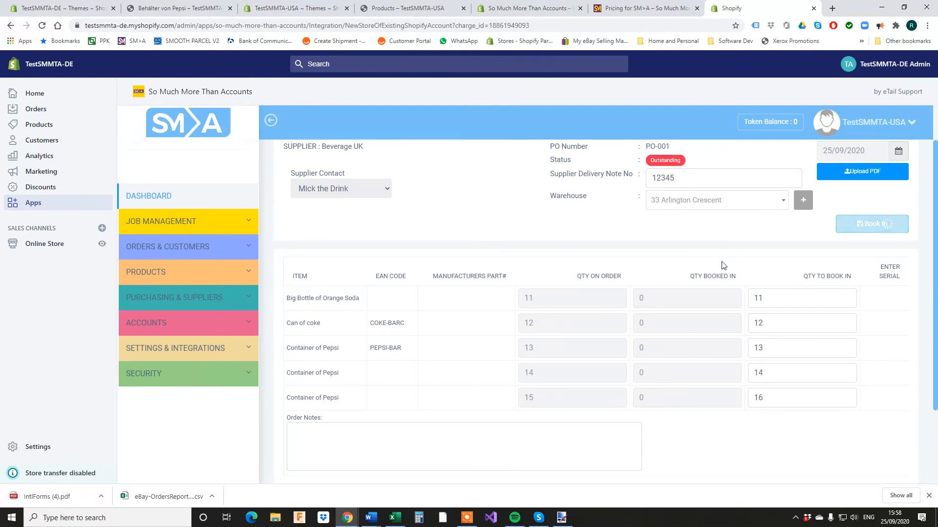
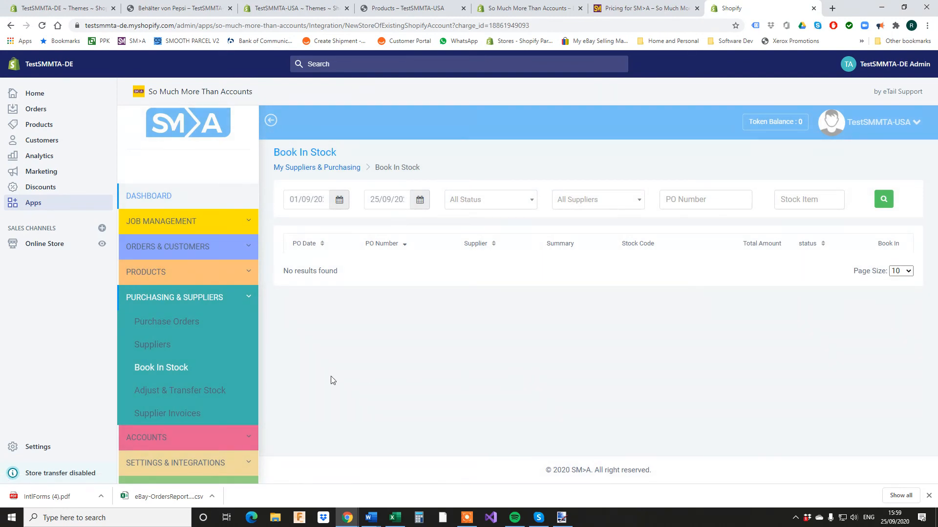
Compare product stock in the USA and DE stores (Dose Koks at 12), briefly showing the system diagram.
{"action": "left_click", "coordinate": [291, 9]}
{"action": "left_click", "coordinate": [39, 129]}
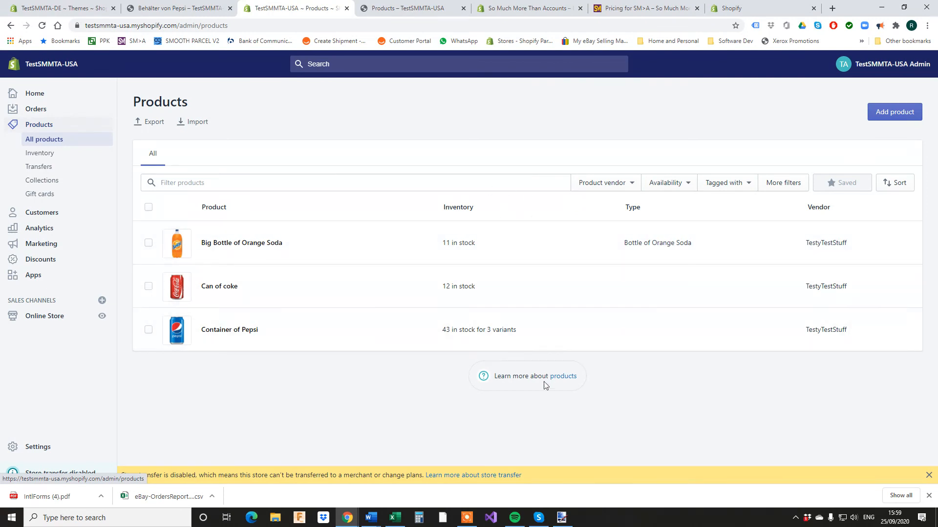
{"action": "left_click", "coordinate": [55, 7]}
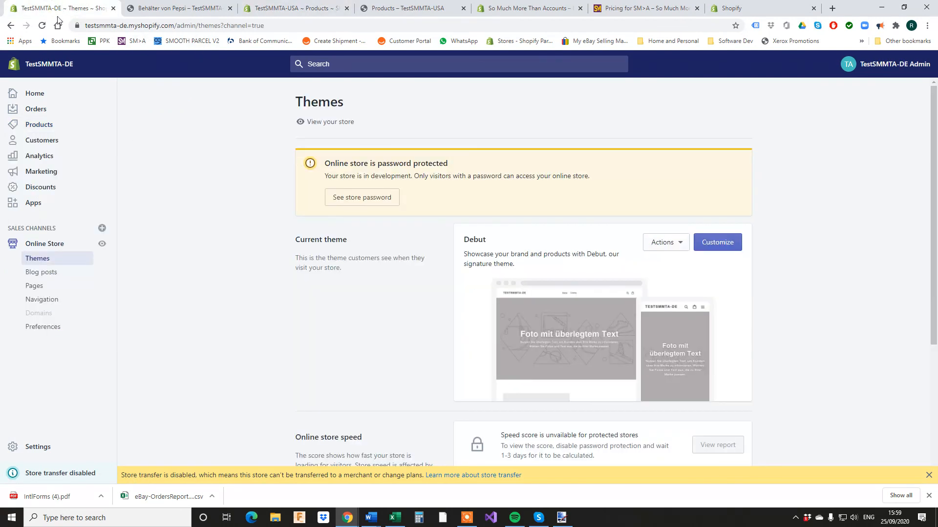
{"action": "left_click", "coordinate": [39, 125]}
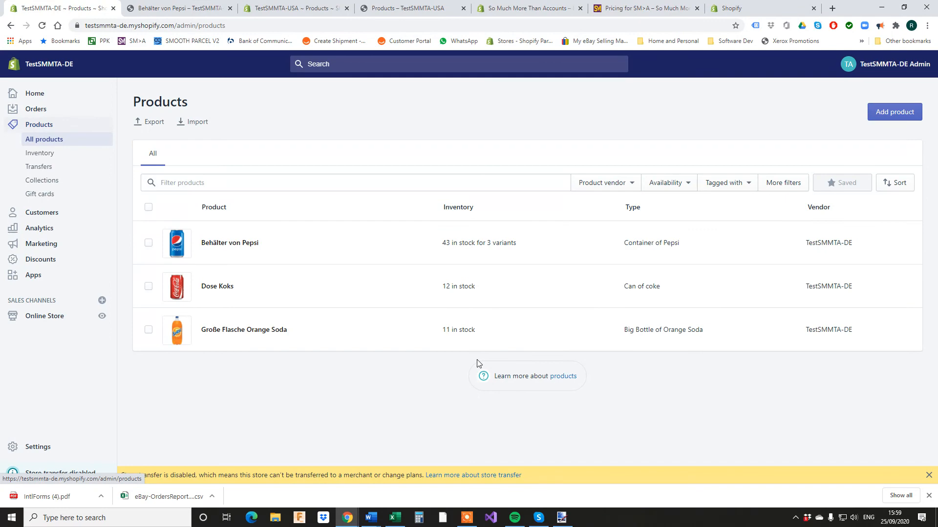
{"action": "left_click", "coordinate": [561, 518]}
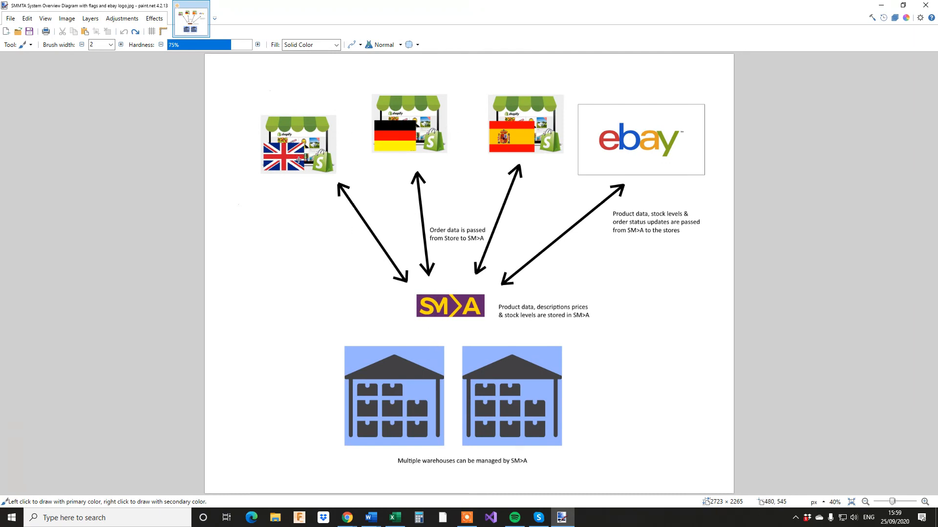
{"action": "left_click", "coordinate": [883, 7]}
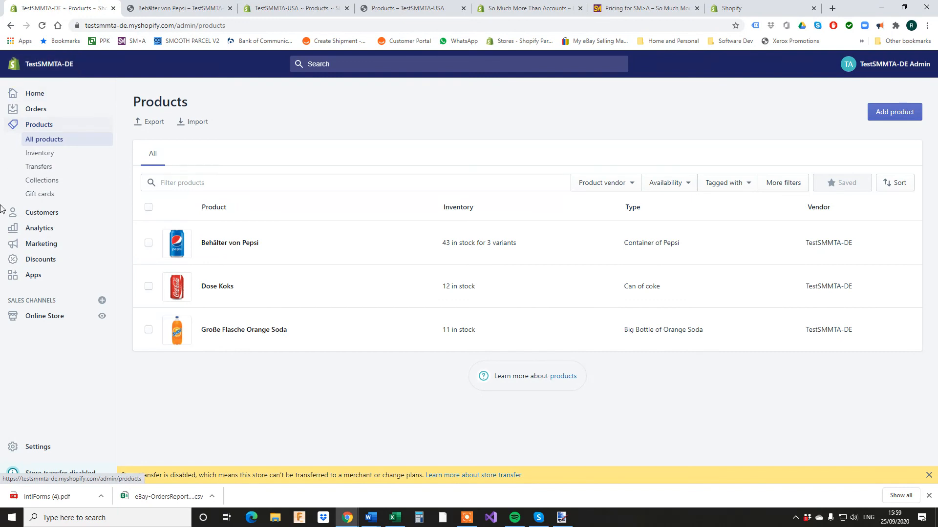
Start a new DE-store order for a newly created, autofilled customer with a UK shipping address.
{"action": "left_click", "coordinate": [37, 110]}
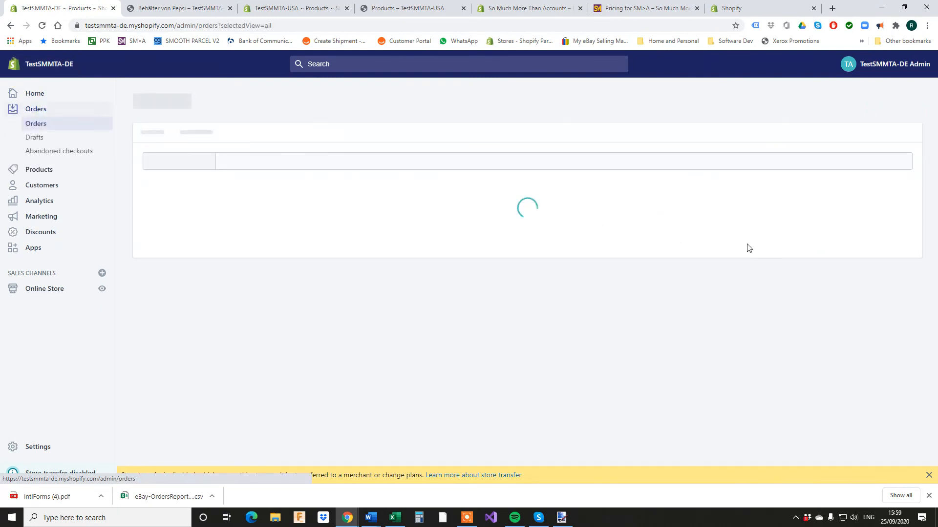
{"action": "left_click", "coordinate": [538, 318]}
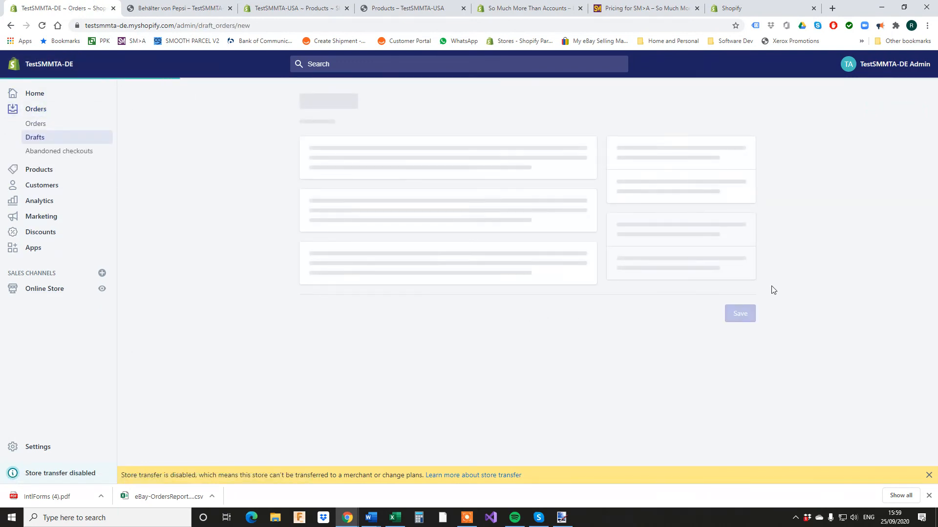
{"action": "left_click", "coordinate": [695, 228]}
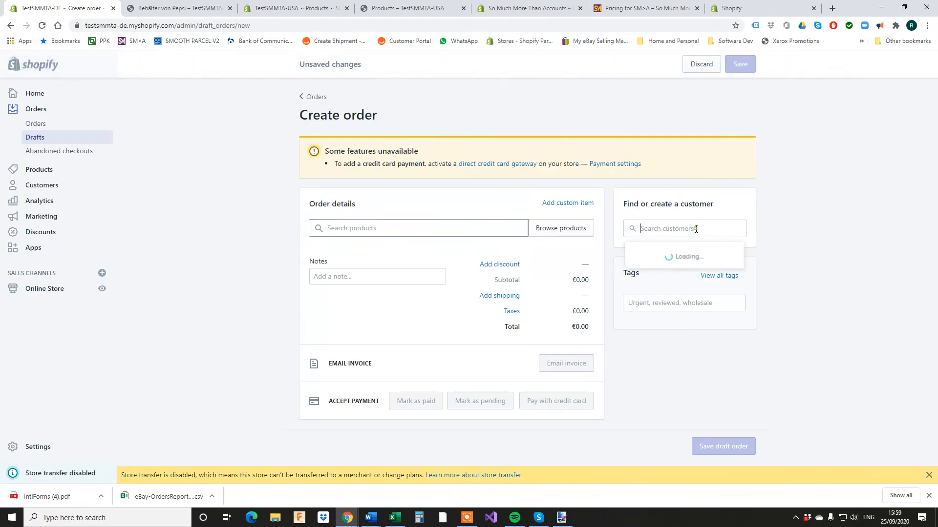
{"action": "left_click", "coordinate": [677, 256]}
{"action": "left_click", "coordinate": [381, 161]}
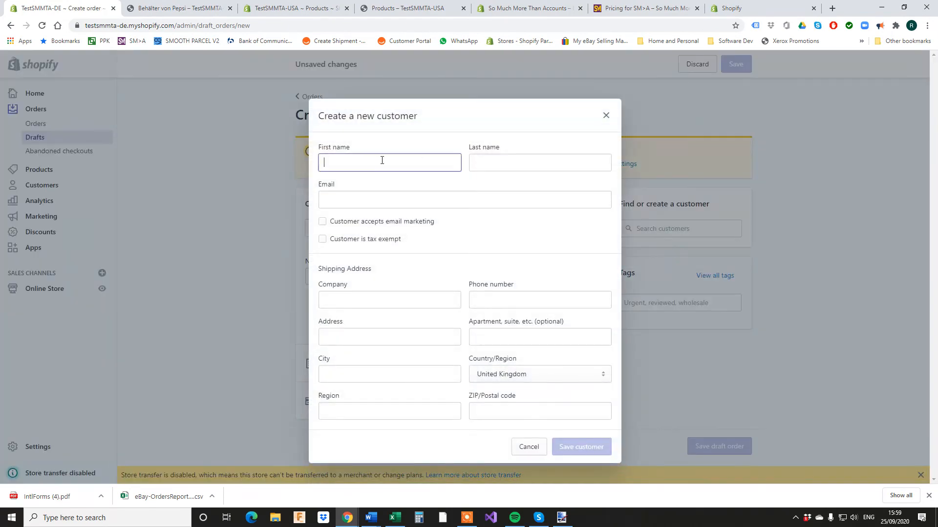
{"action": "left_click", "coordinate": [354, 187]}
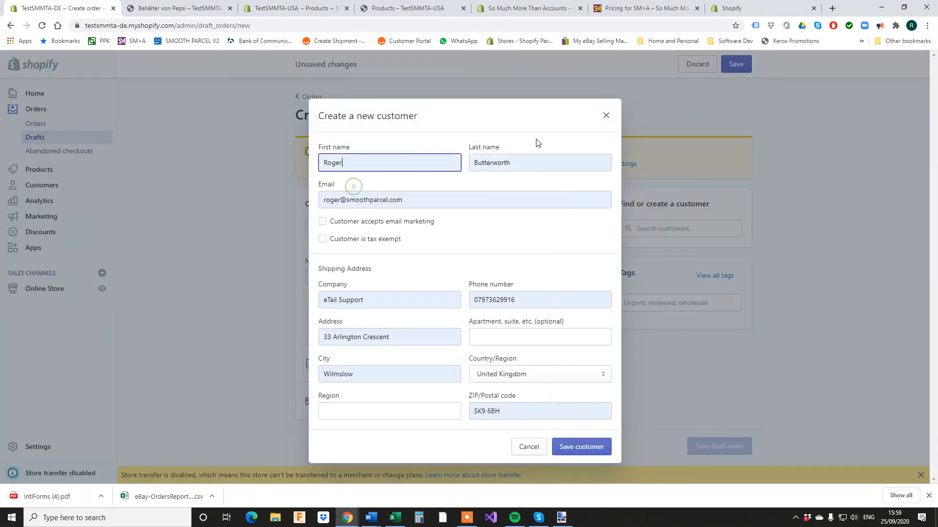
{"action": "left_click", "coordinate": [588, 448]}
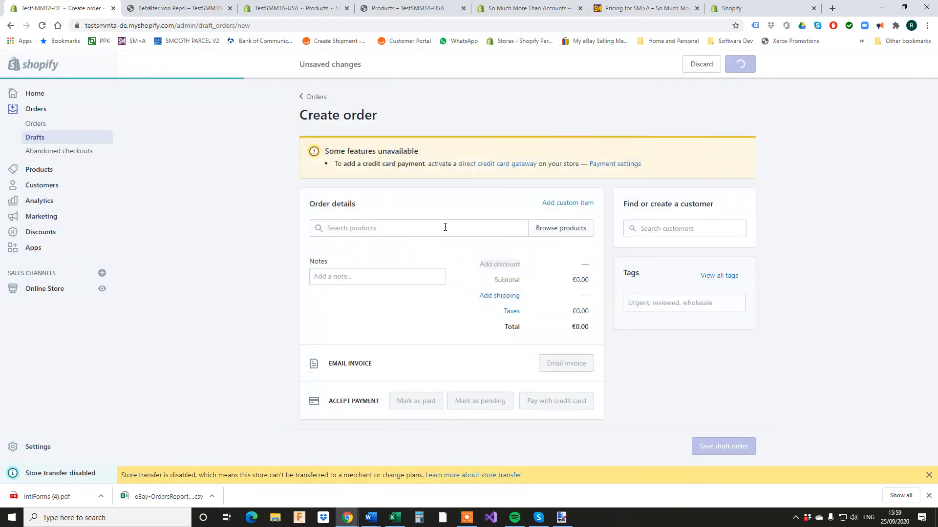
{"action": "left_click", "coordinate": [403, 231]}
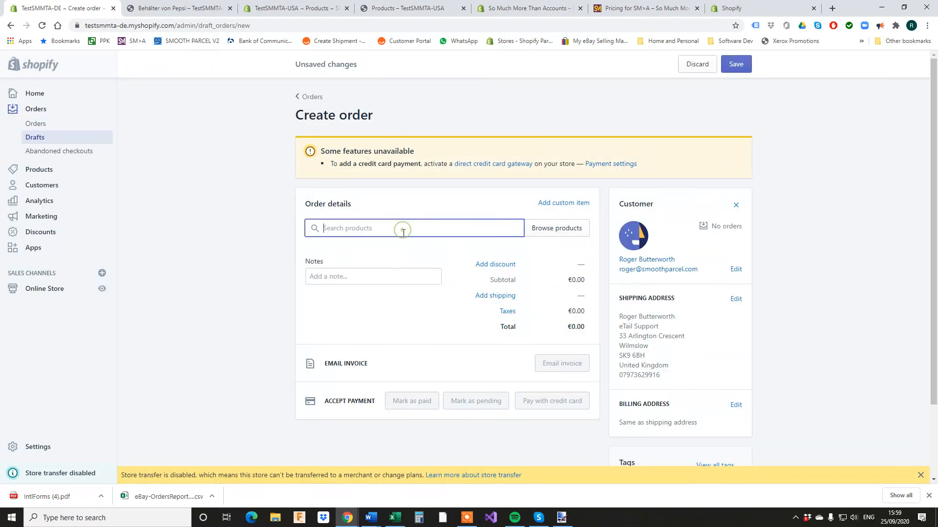
Add Dose Koks to the order with quantity 3.
{"action": "type", "text": "cok"}
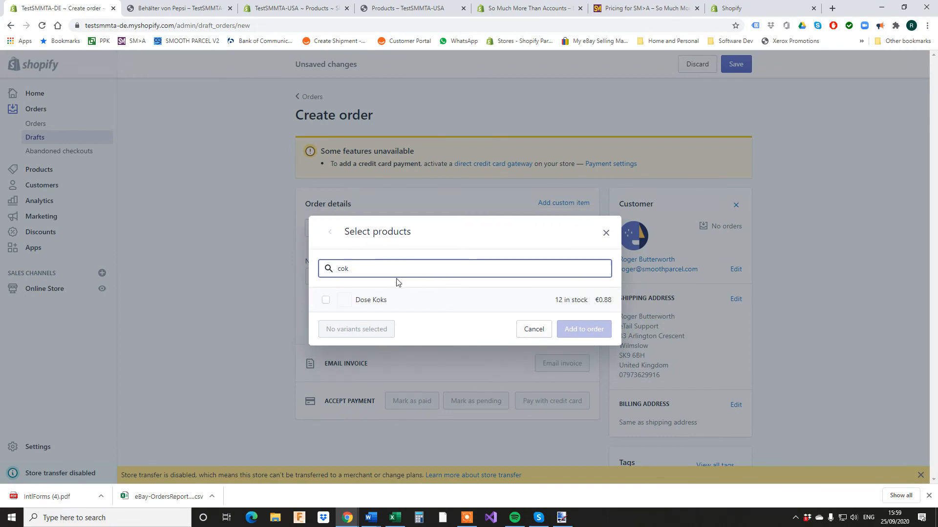
{"action": "left_click", "coordinate": [561, 306]}
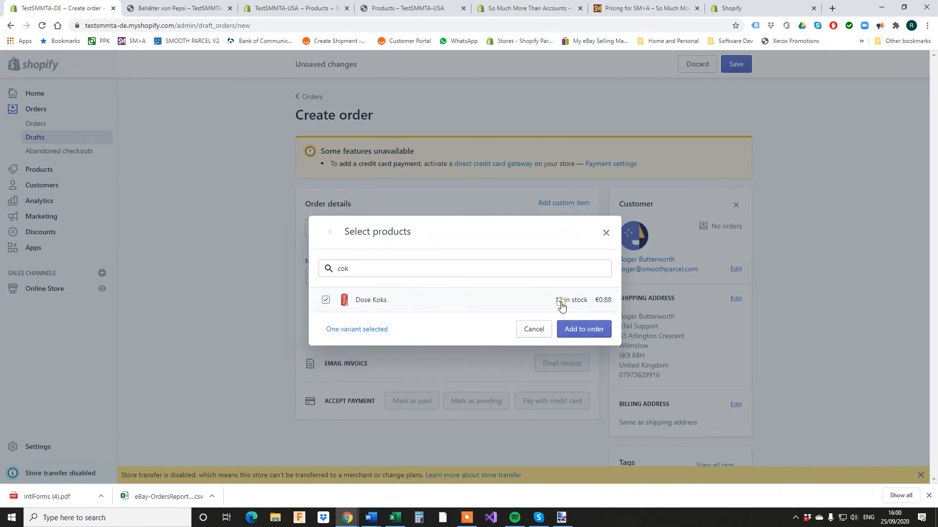
{"action": "left_click", "coordinate": [576, 331]}
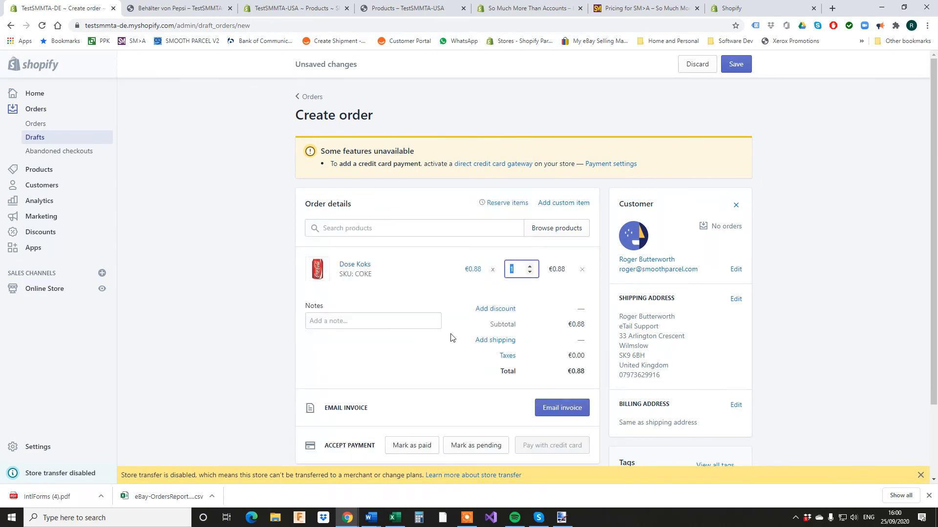
{"action": "left_click", "coordinate": [529, 266]}
{"action": "left_click", "coordinate": [530, 266]}
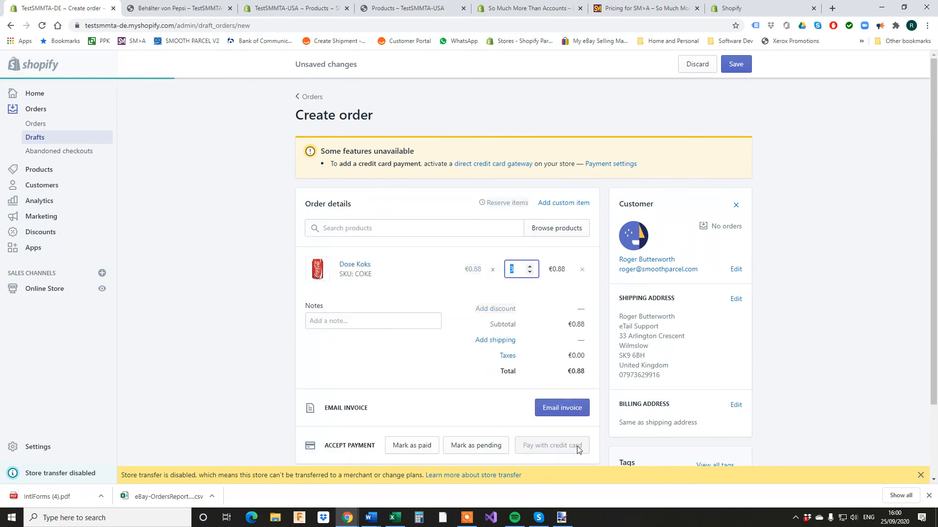
Create the order as paid at €2.64, dismiss the transfer notice, and switch to SM>A.
{"action": "left_click", "coordinate": [409, 446]}
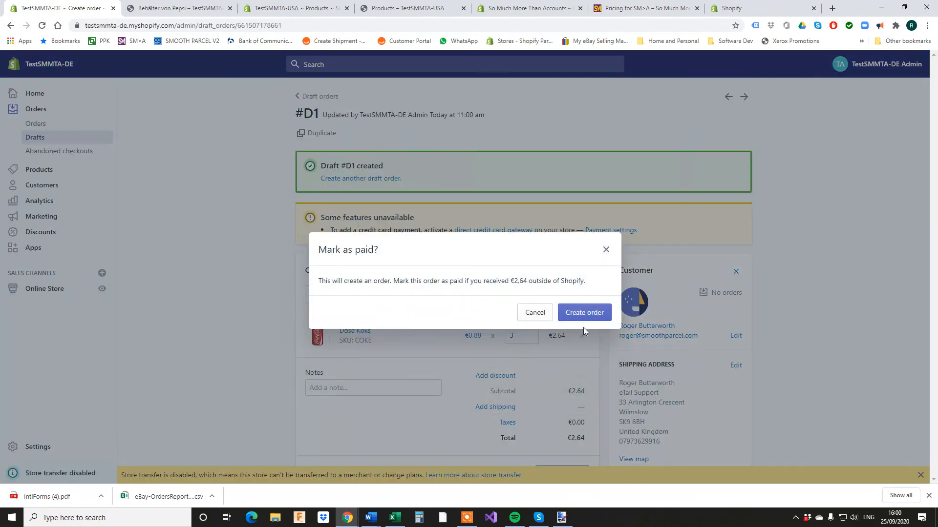
{"action": "left_click", "coordinate": [587, 317]}
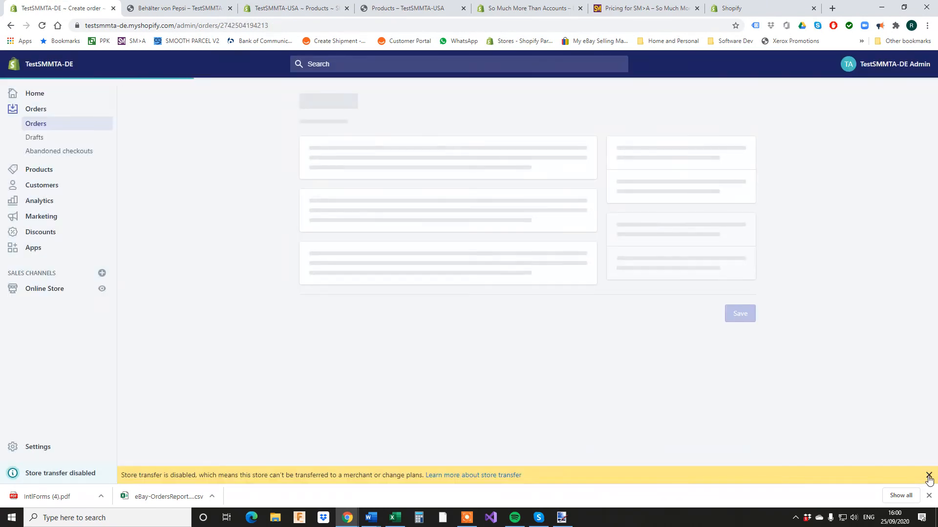
{"action": "left_click", "coordinate": [920, 476]}
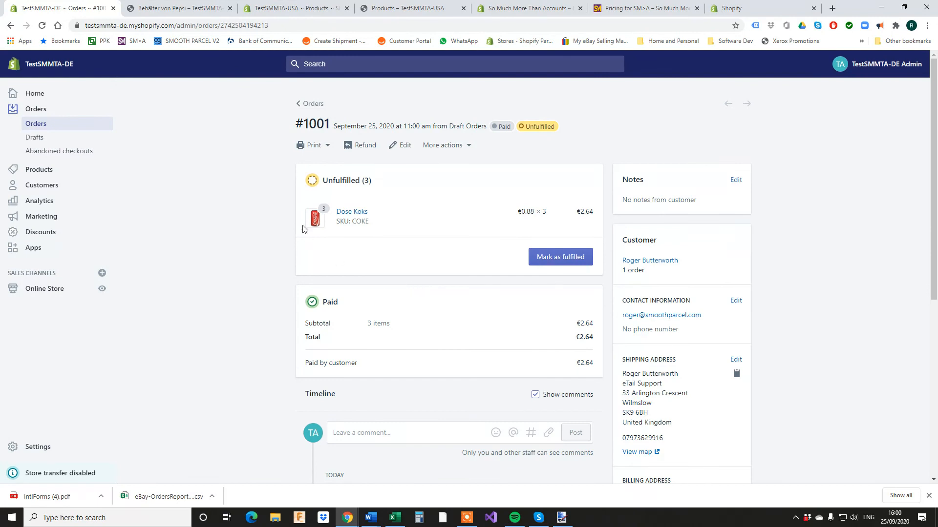
{"action": "left_click", "coordinate": [749, 8]}
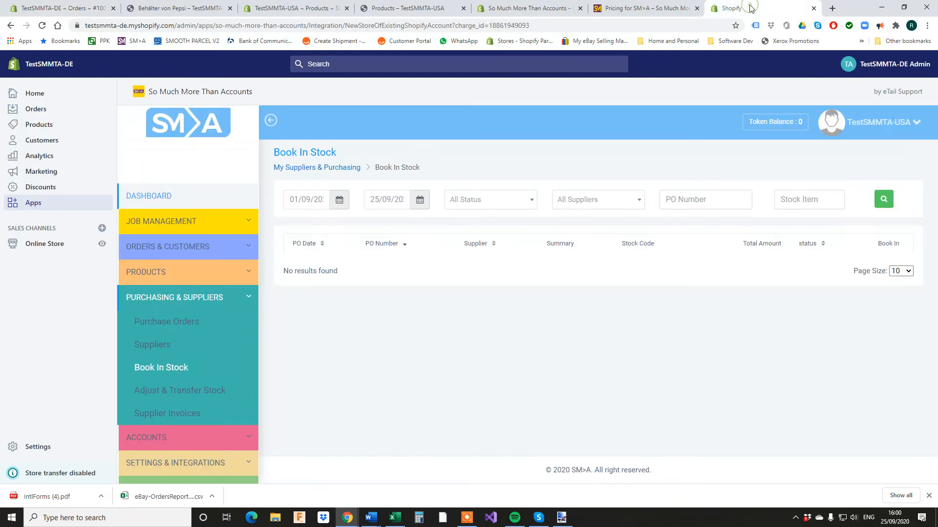
Download the new Shopify orders into SM>A and open order 1001's shipment confirmation.
{"action": "left_click", "coordinate": [157, 249]}
{"action": "left_click", "coordinate": [147, 270]}
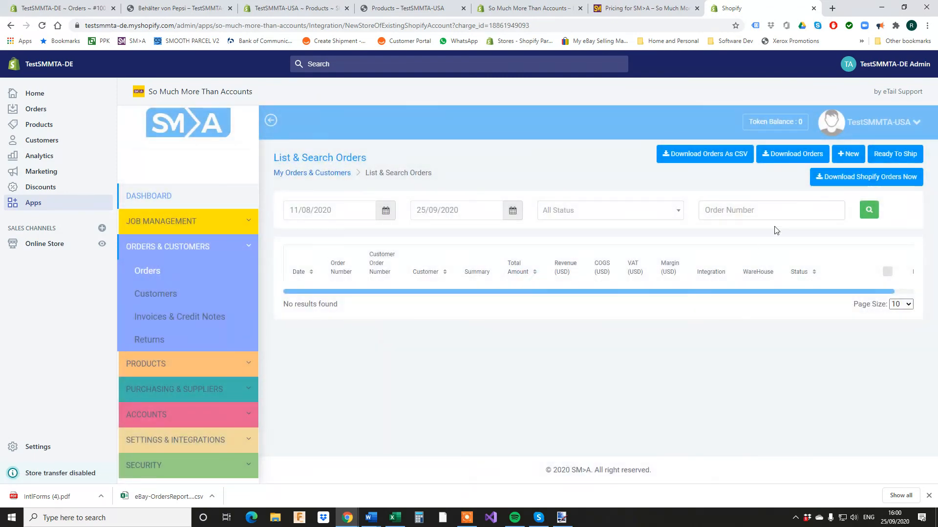
{"action": "left_click", "coordinate": [865, 177]}
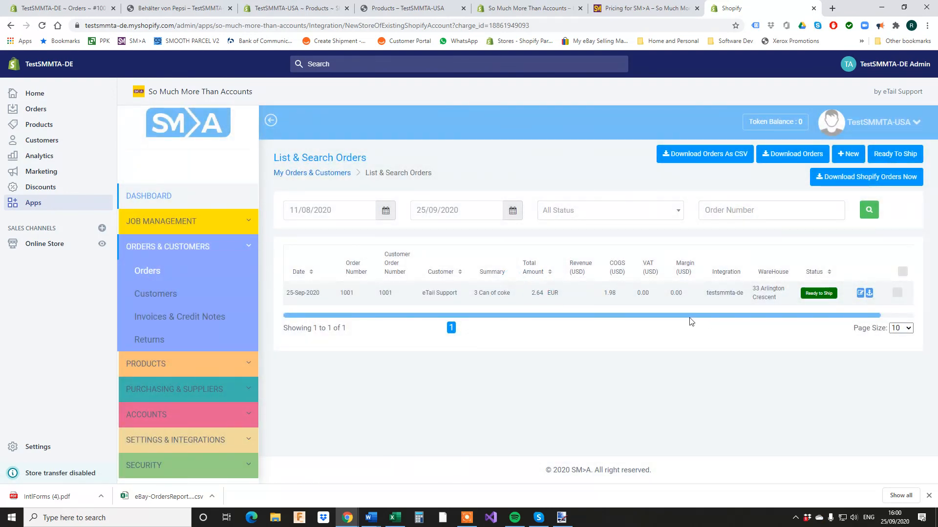
{"action": "left_click", "coordinate": [868, 294]}
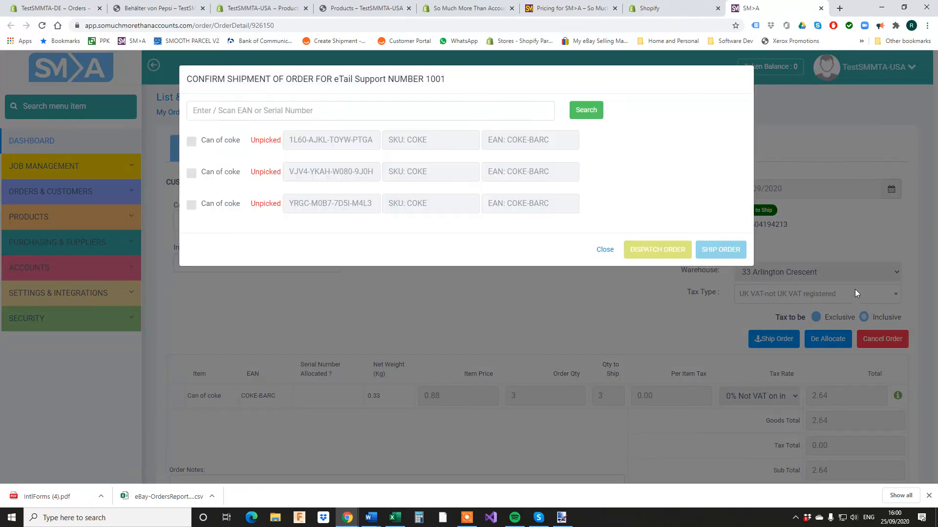
Pick all three coke cans and ship order 1001 with tracking number 1234ewqasd.
{"action": "left_click", "coordinate": [190, 146]}
{"action": "left_click", "coordinate": [191, 174]}
{"action": "left_click", "coordinate": [192, 205]}
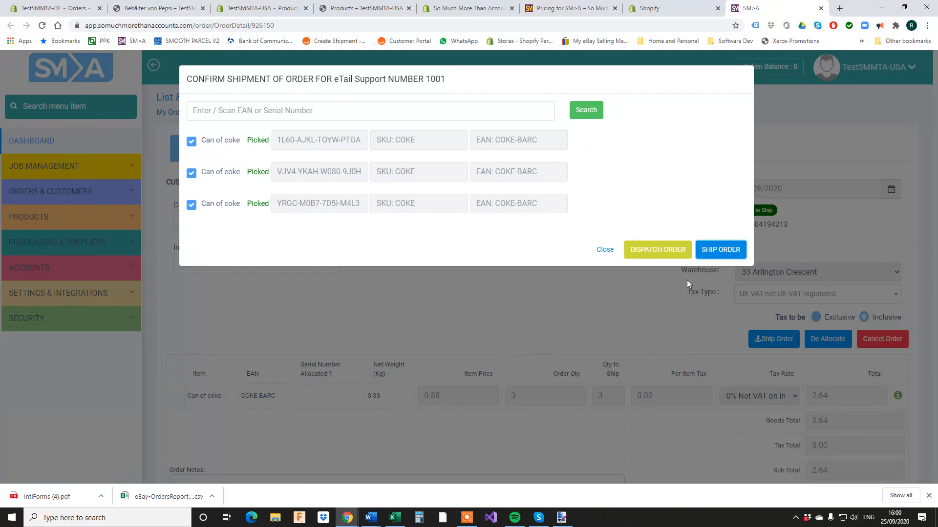
{"action": "left_click", "coordinate": [659, 252]}
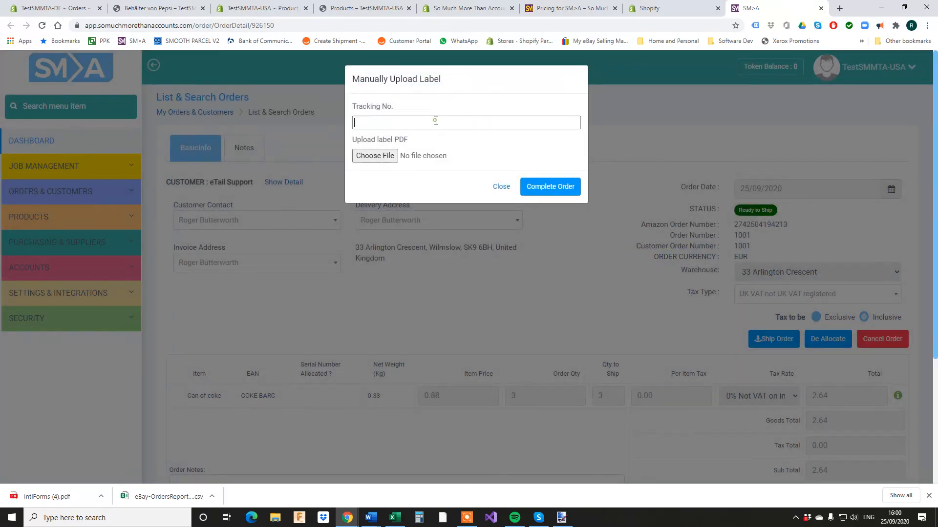
{"action": "type", "text": "1234ewqasd"}
{"action": "left_click", "coordinate": [542, 191]}
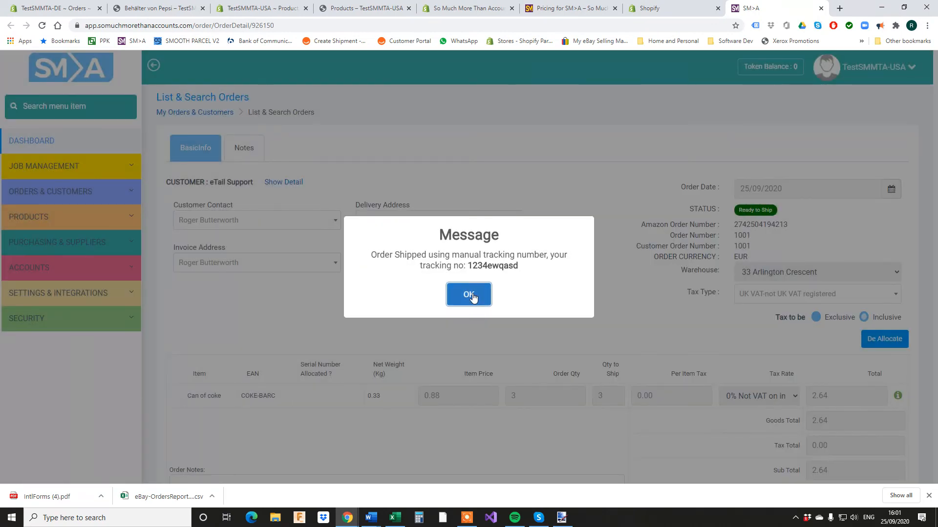
{"action": "left_click", "coordinate": [469, 295]}
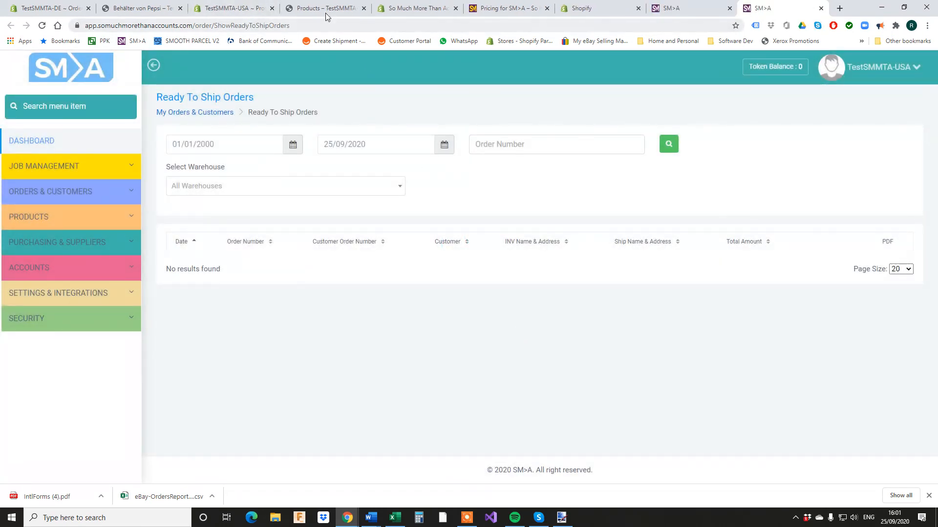
Confirm coke stock reads 9 in both USA and DE product lists, then reopen the diagram.
{"action": "left_click", "coordinate": [234, 9]}
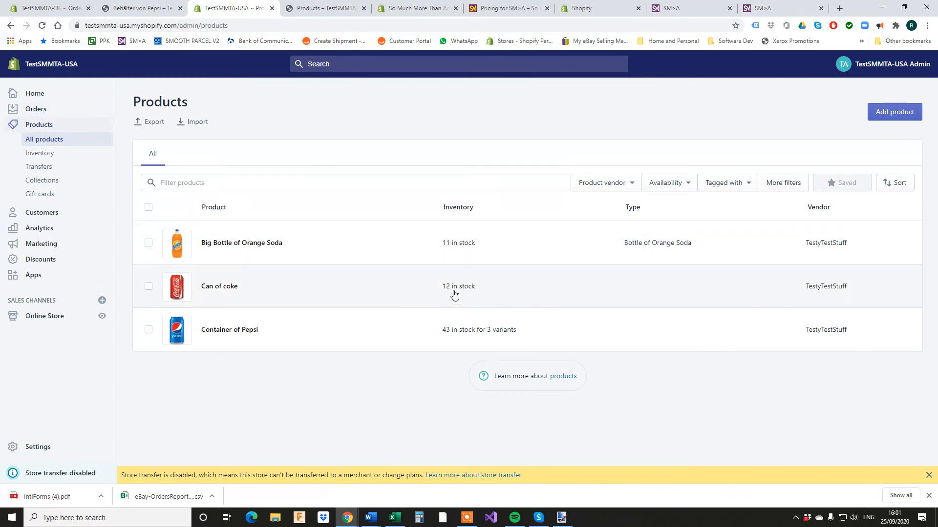
{"action": "left_click", "coordinate": [42, 26]}
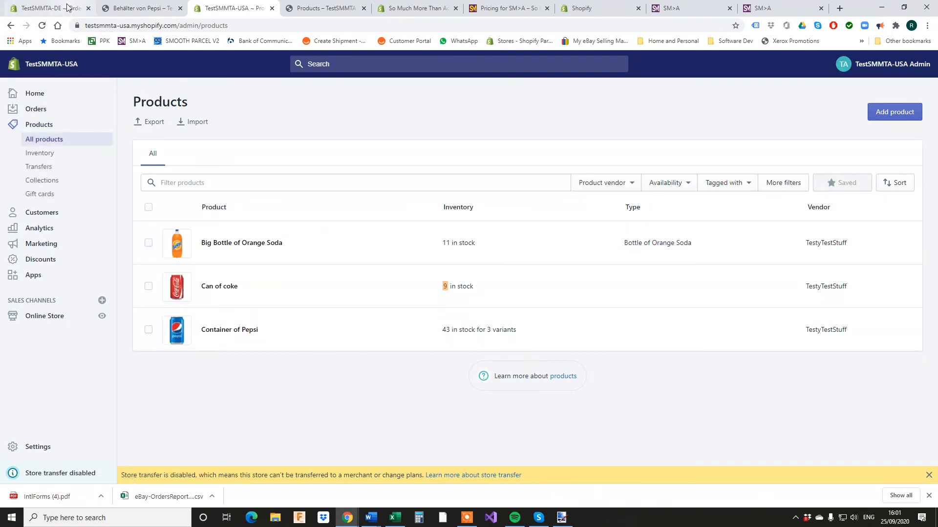
{"action": "left_click", "coordinate": [55, 9]}
{"action": "left_click", "coordinate": [33, 170]}
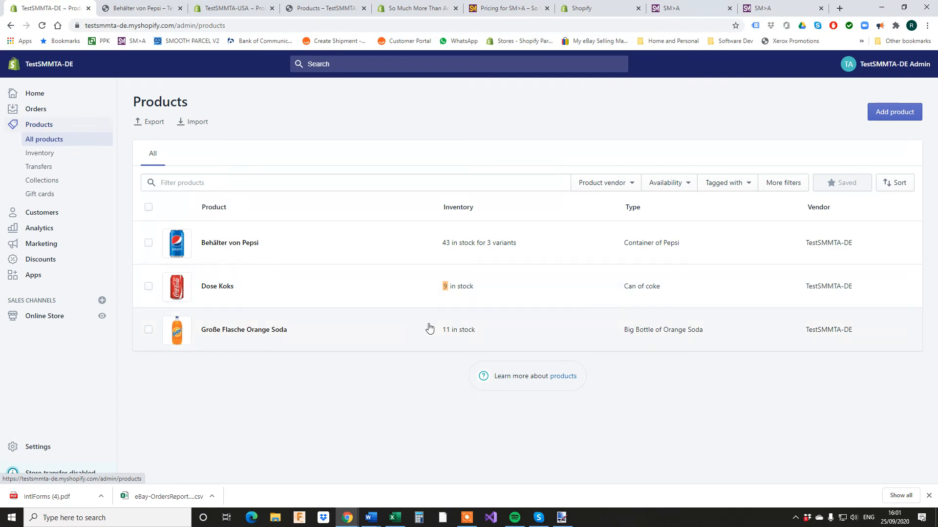
{"action": "left_click", "coordinate": [566, 520]}
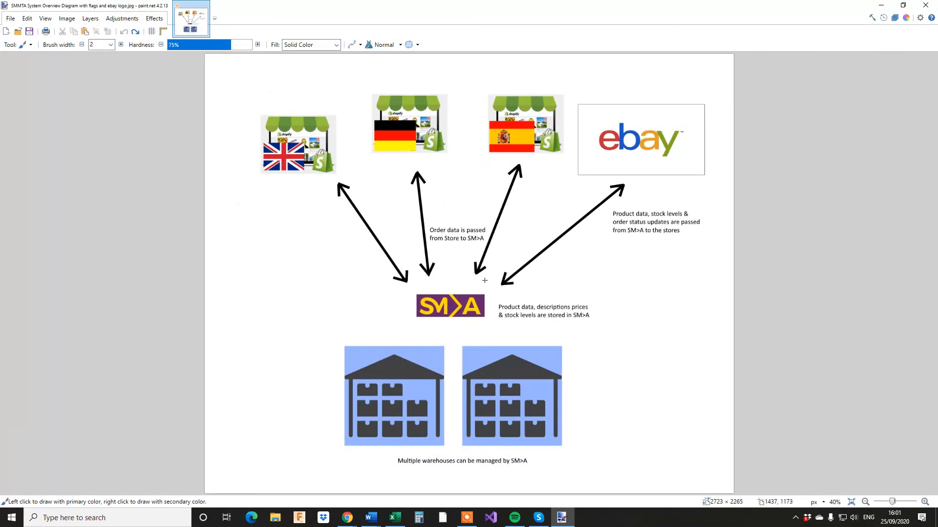